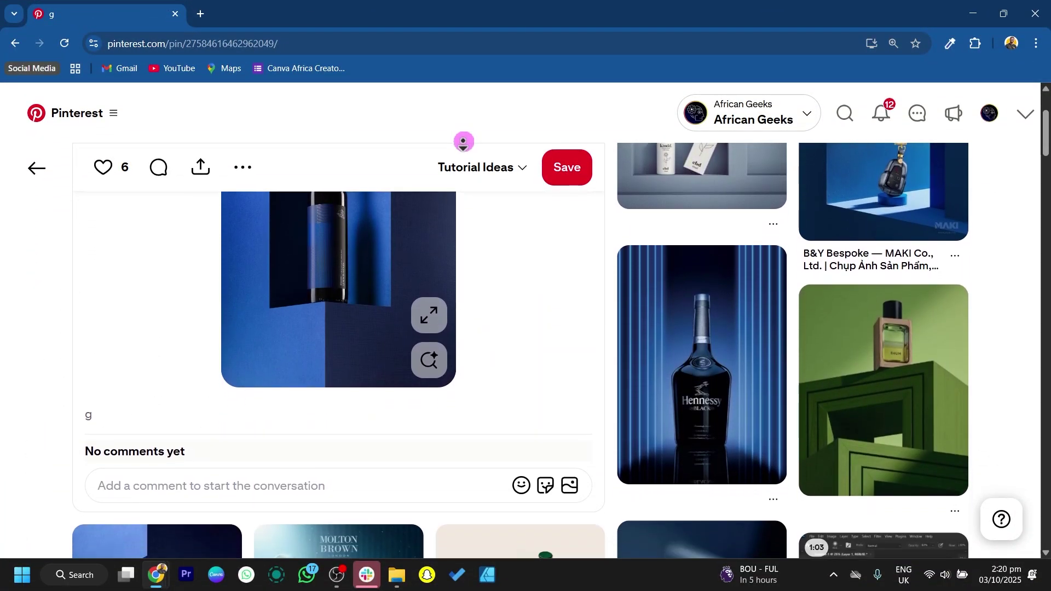
scroll(464, 142, "down", 1)
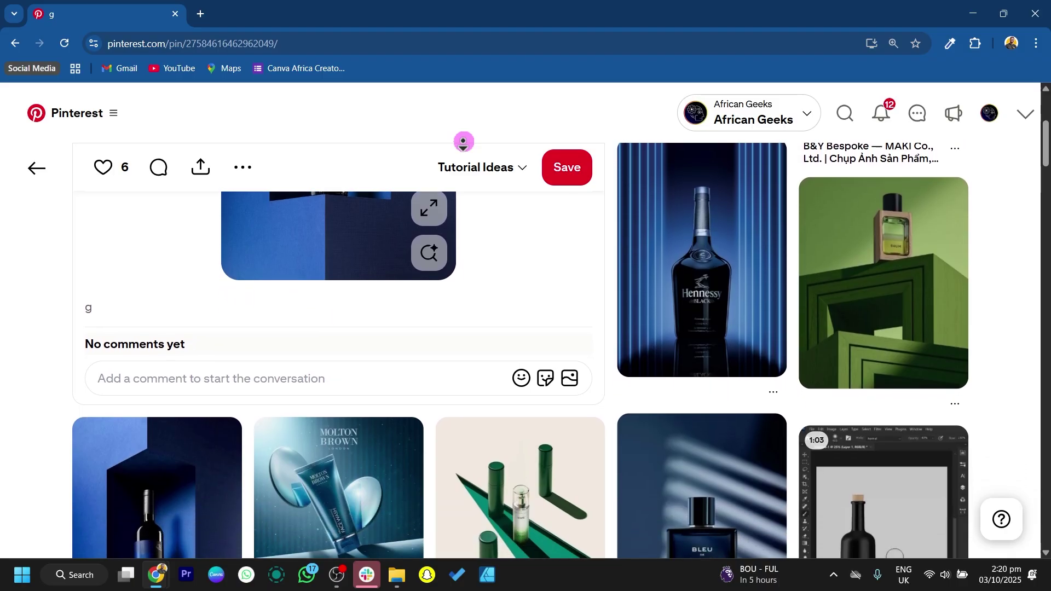
scroll(463, 142, "down", 2)
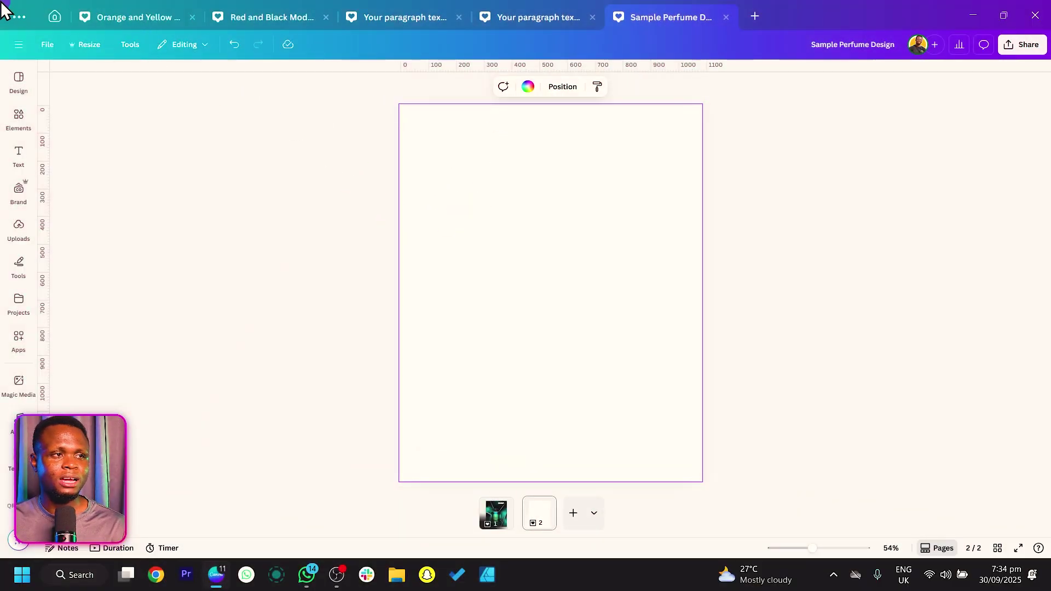
left_click(53, 17)
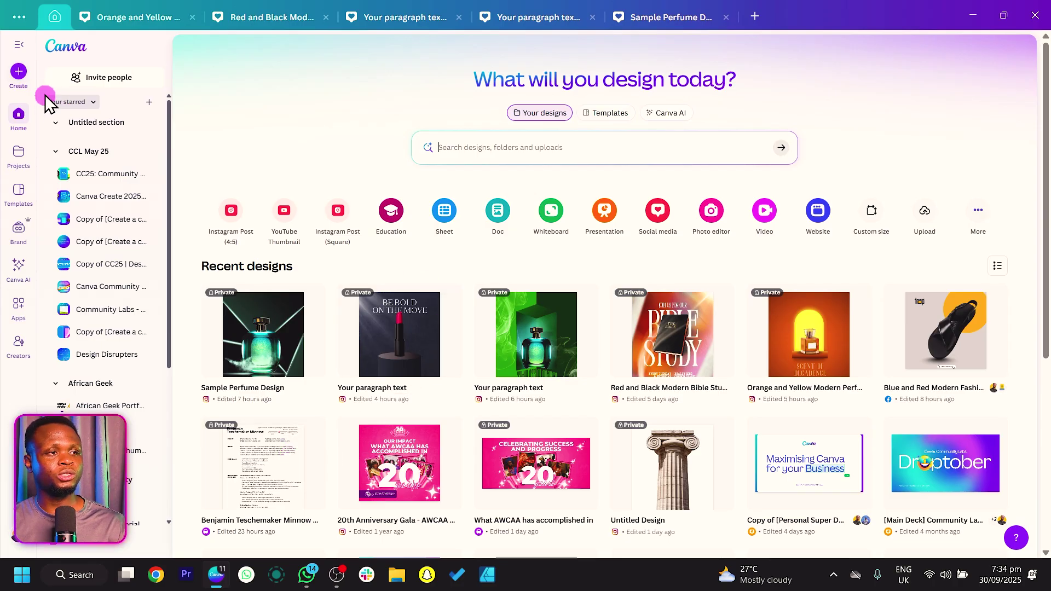
left_click(18, 73)
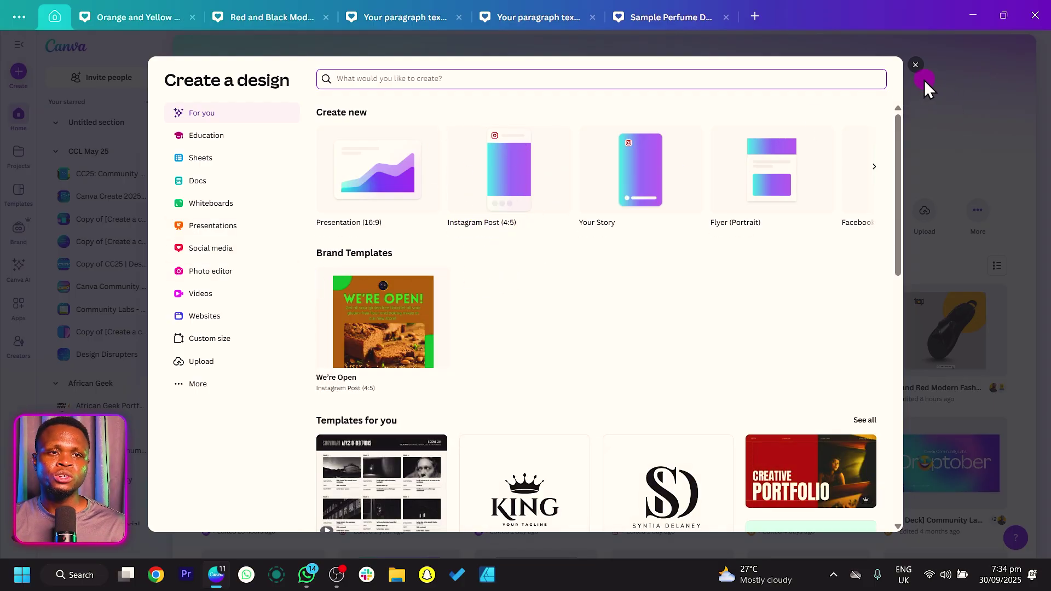
left_click(915, 64)
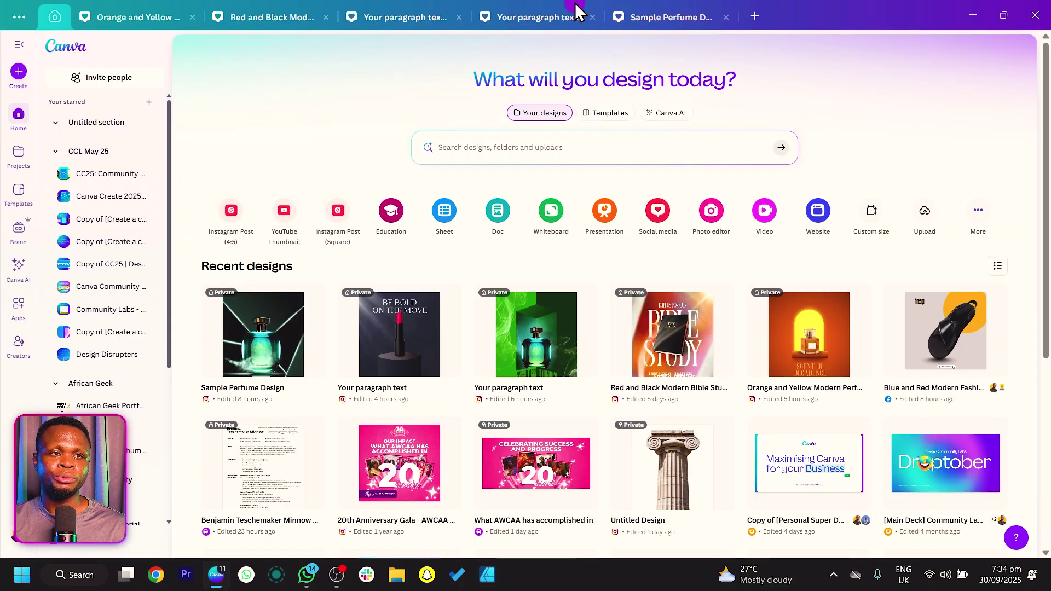
left_click(665, 17)
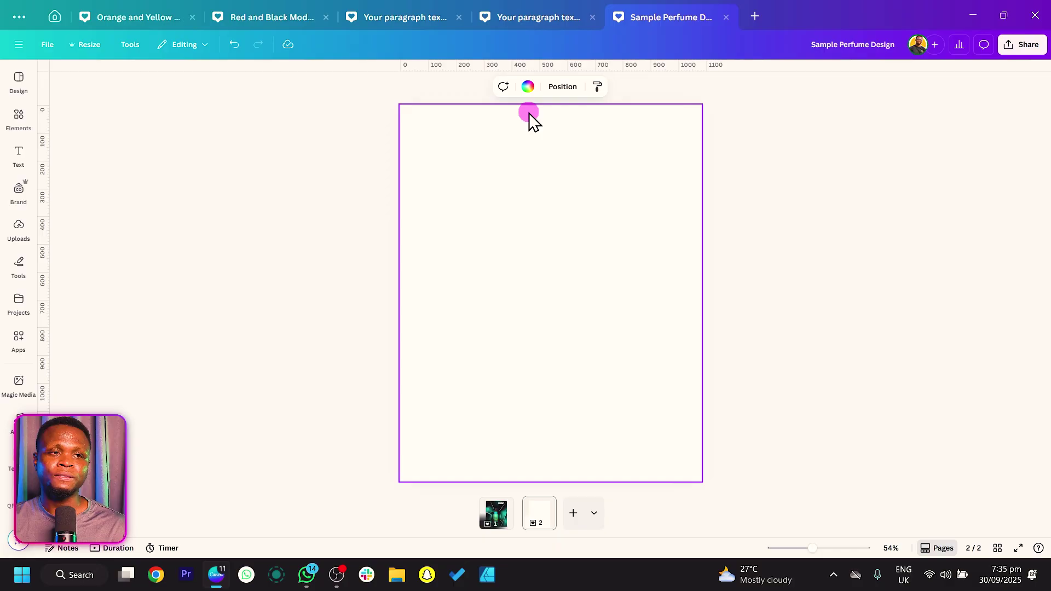
Step: Set the blank second page's background to the near-black document colour
left_click(527, 87)
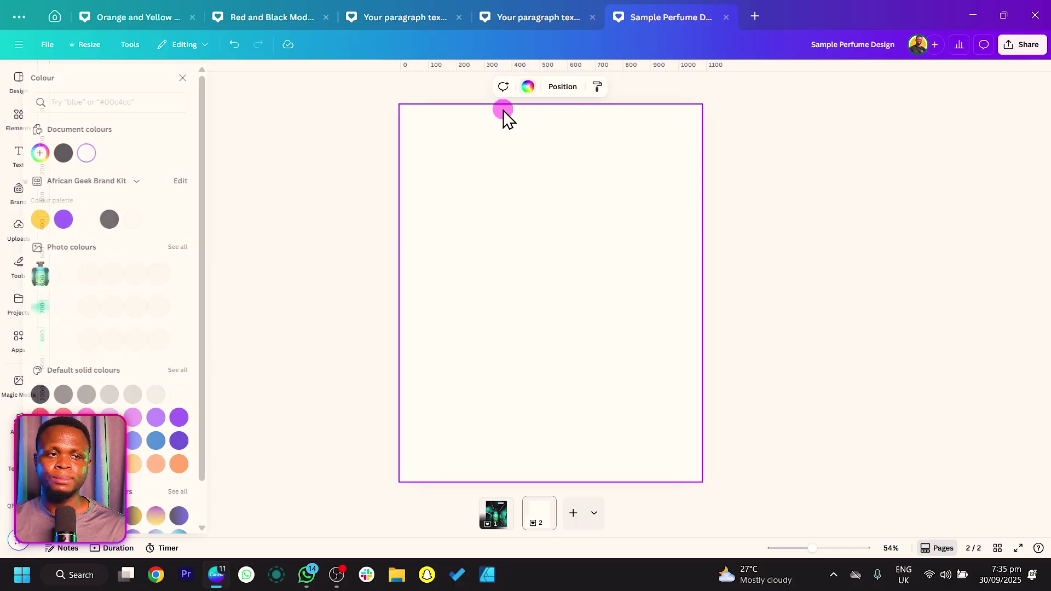
left_click(77, 156)
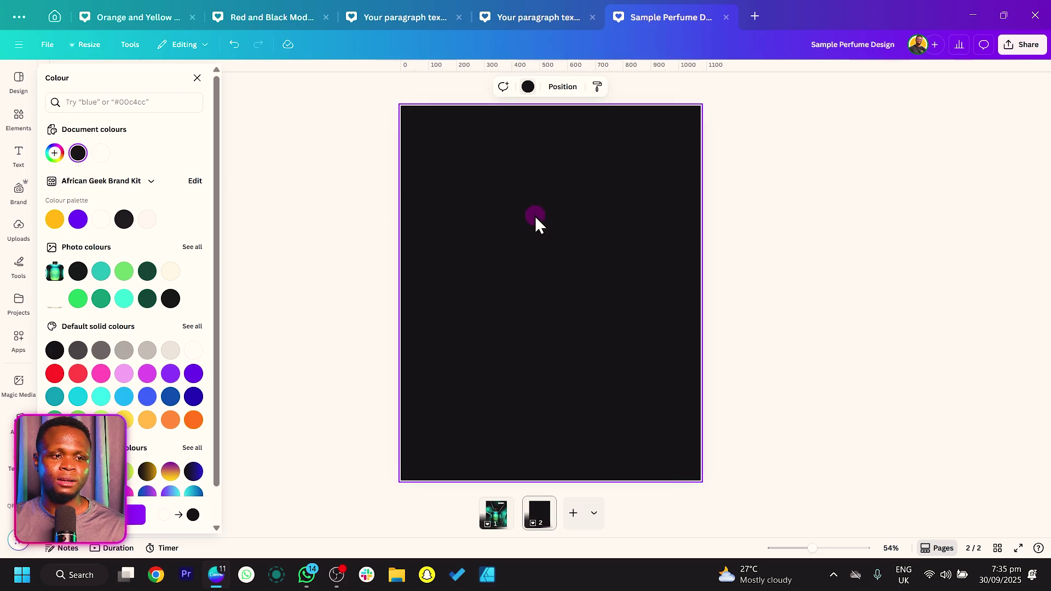
left_click(141, 108)
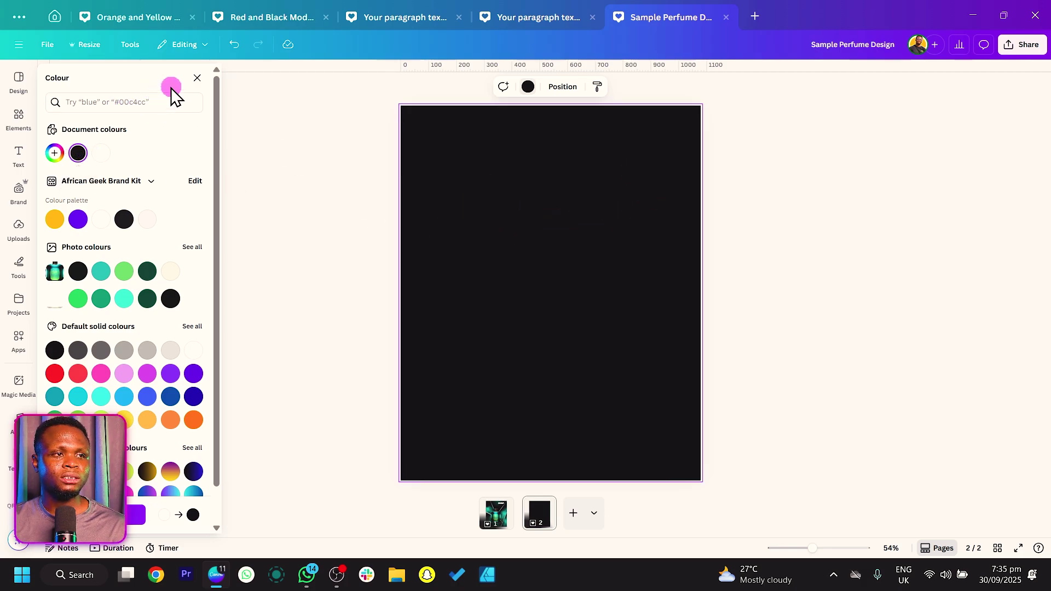
left_click(464, 139)
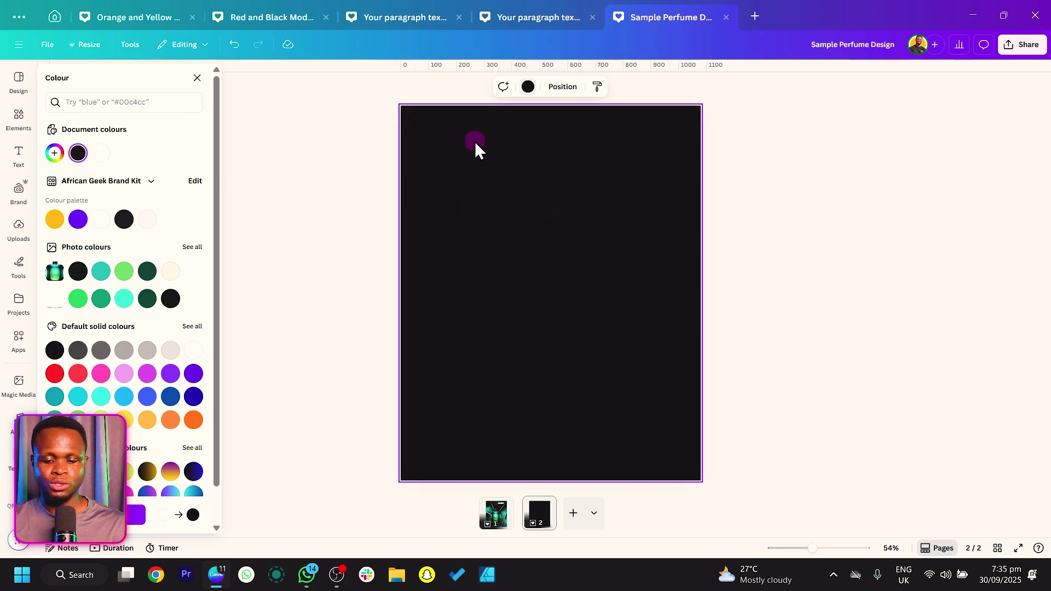
Step: Draw a white diagonal line from the page's upper-left corner to its right edge, and cross it with a copy rising toward the upper right
key("l")
left_click(545, 317)
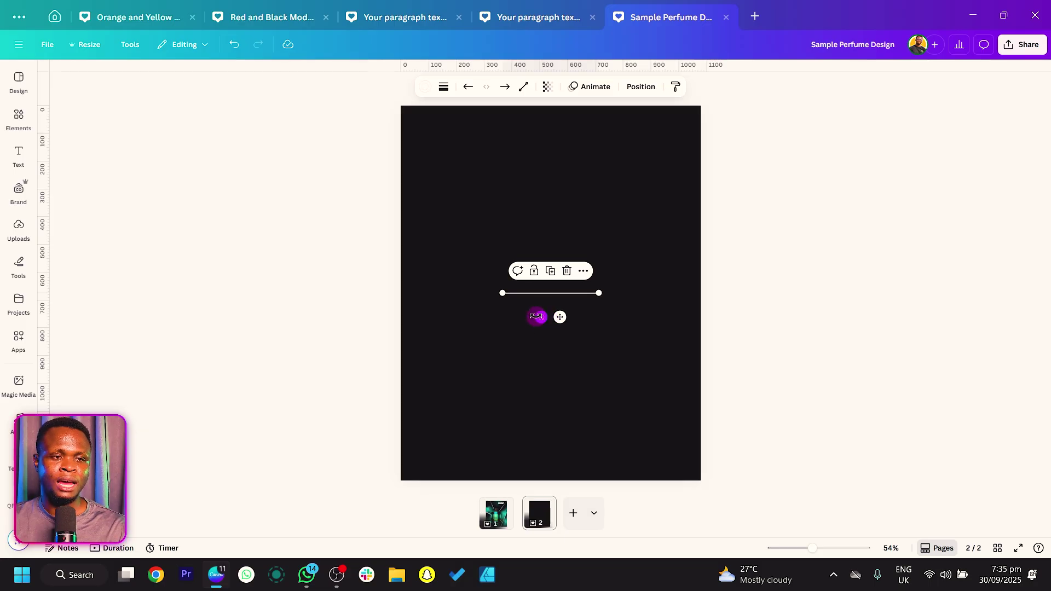
left_click_drag(537, 316, 515, 300)
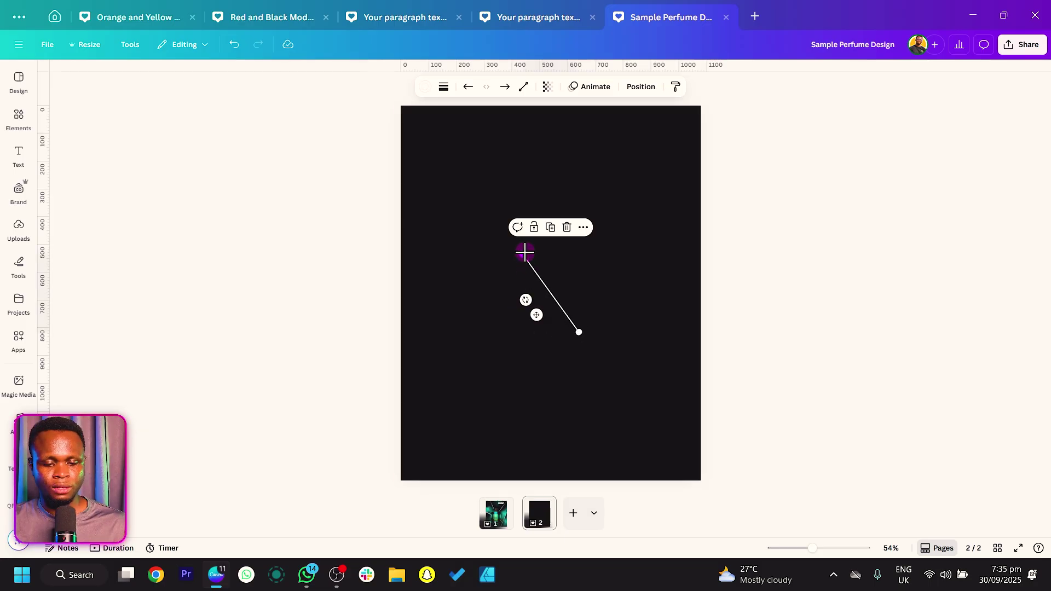
left_click_drag(525, 252, 400, 121)
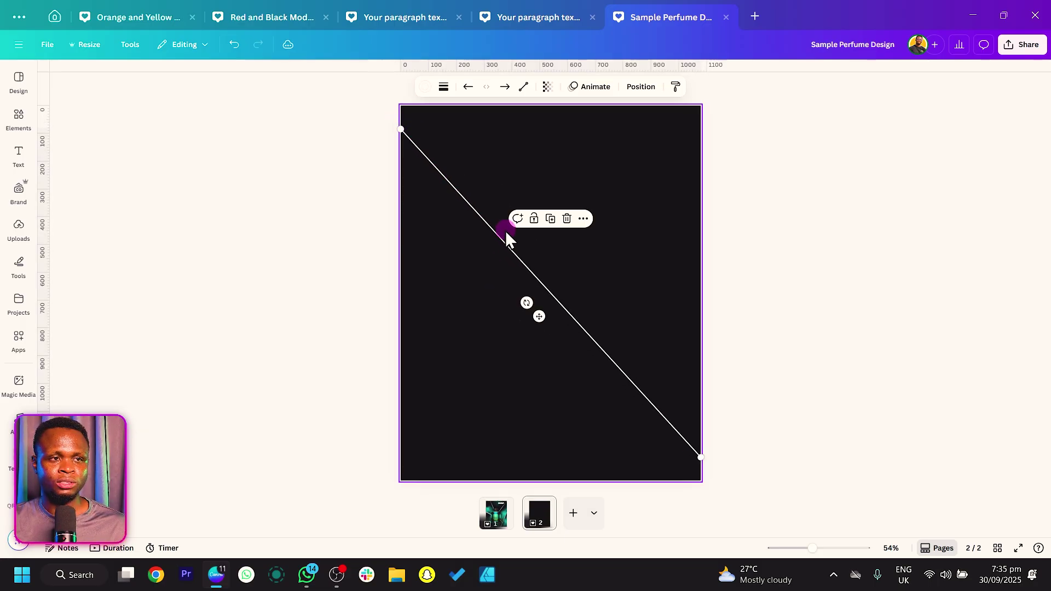
left_click_drag(540, 317, 490, 245)
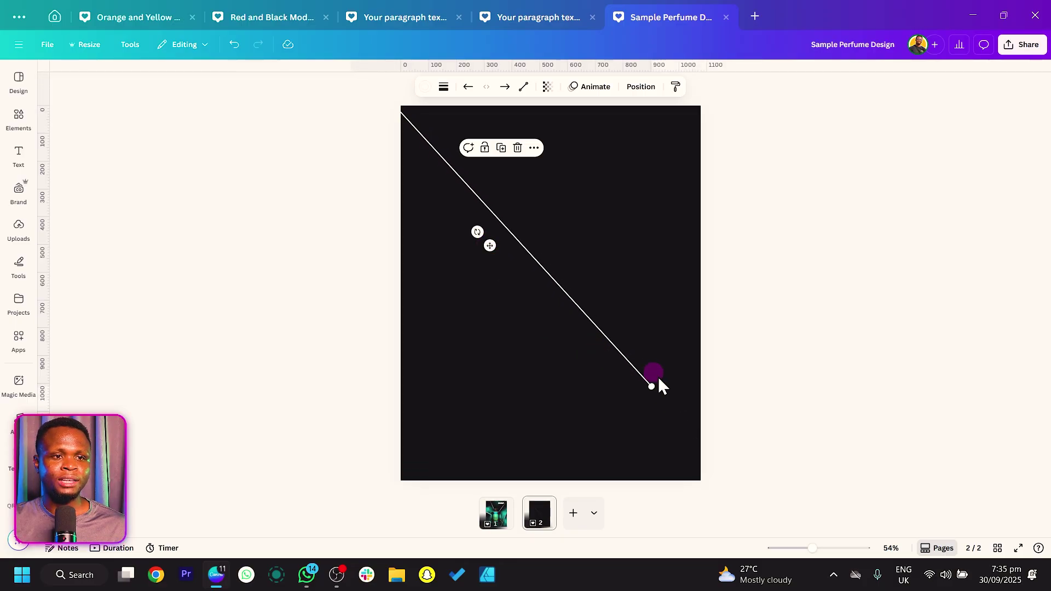
left_click_drag(653, 388, 777, 423)
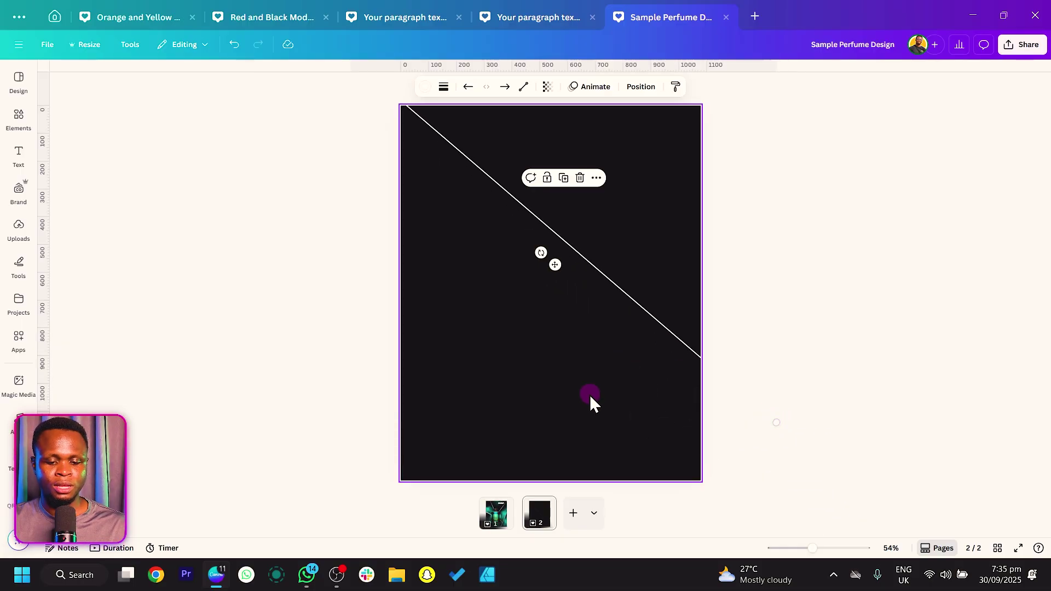
left_click_drag(542, 254, 613, 366)
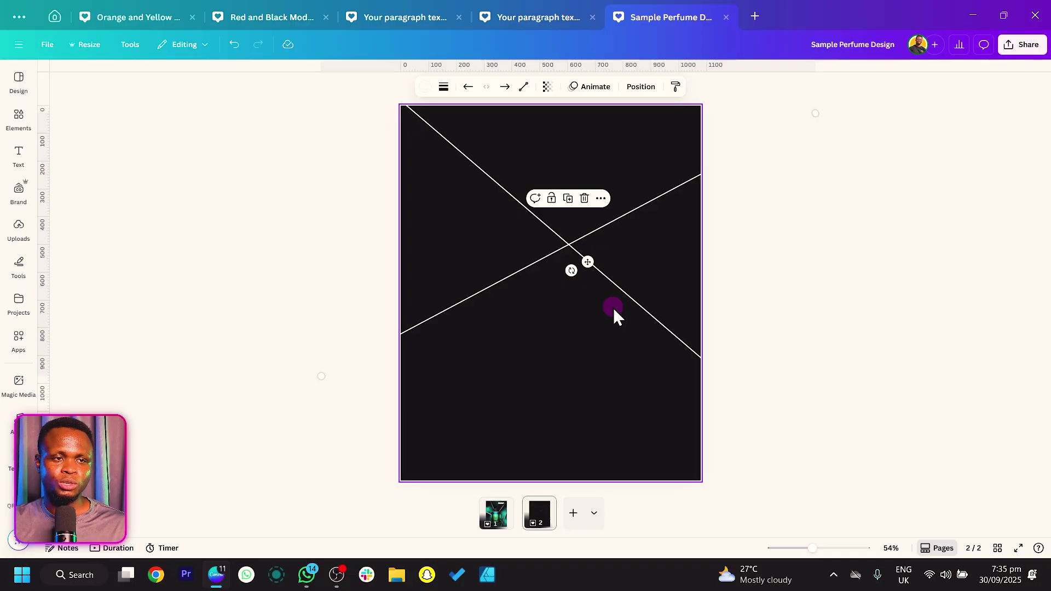
Step: Duplicate the rising line and reshape the copy to slope gently from the left page edge down to the first diagonal
key("ctrl+d")
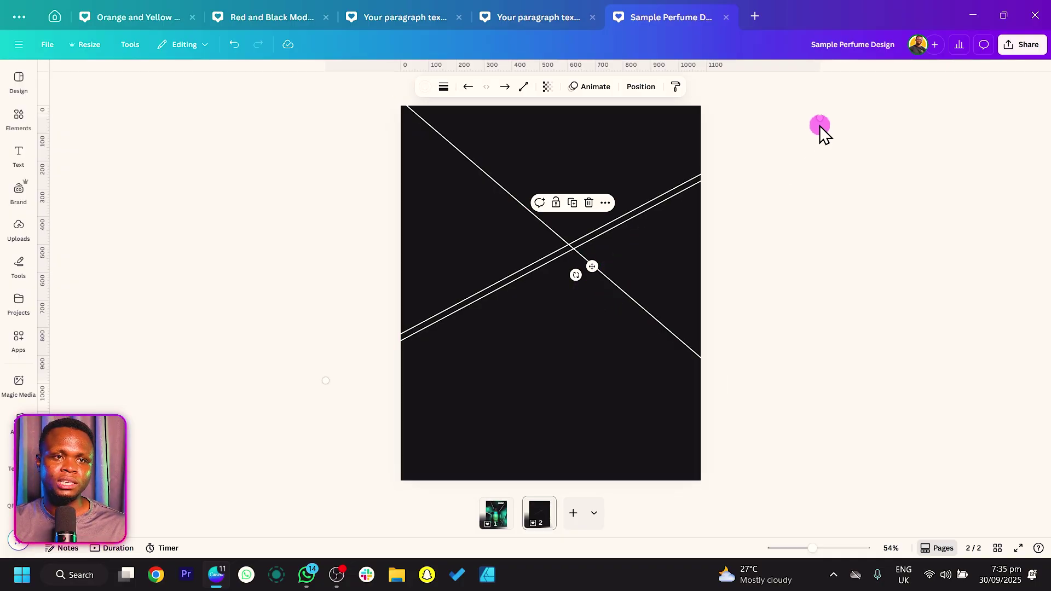
left_click_drag(702, 181, 560, 343)
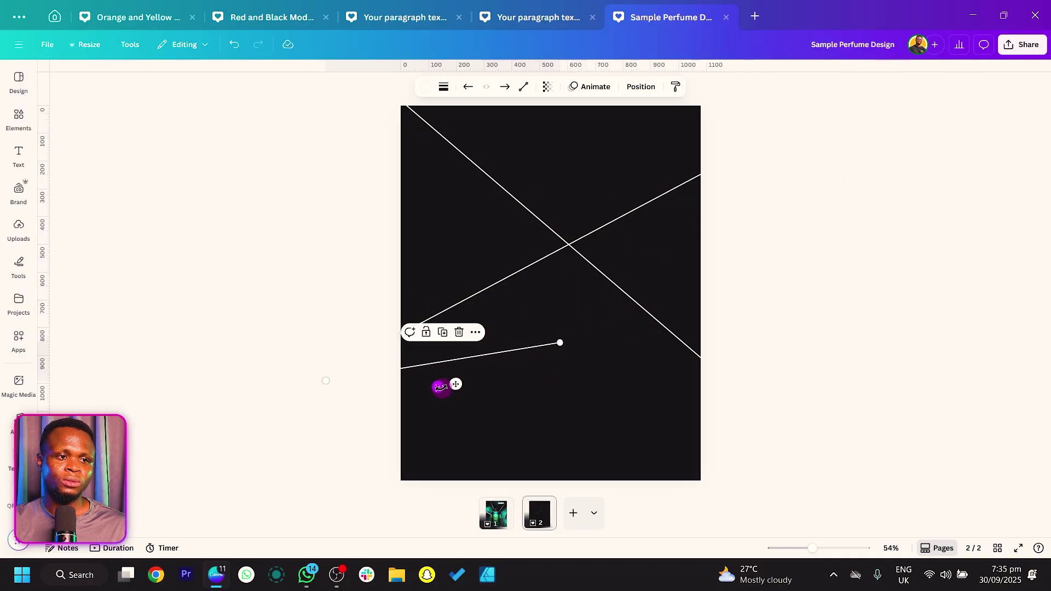
left_click_drag(453, 386, 540, 353)
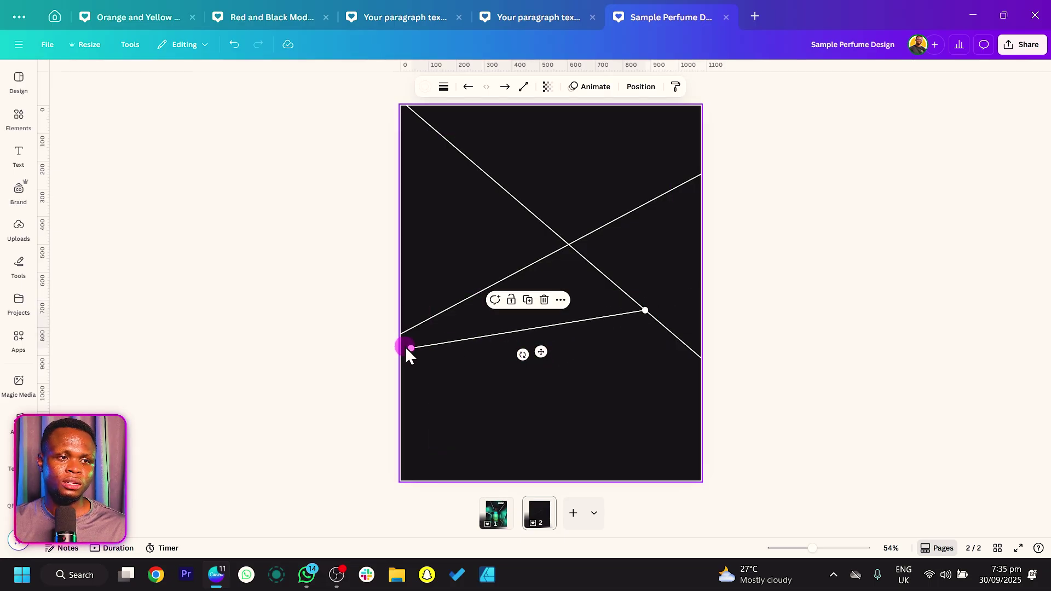
left_click_drag(405, 347, 310, 259)
left_click(549, 388)
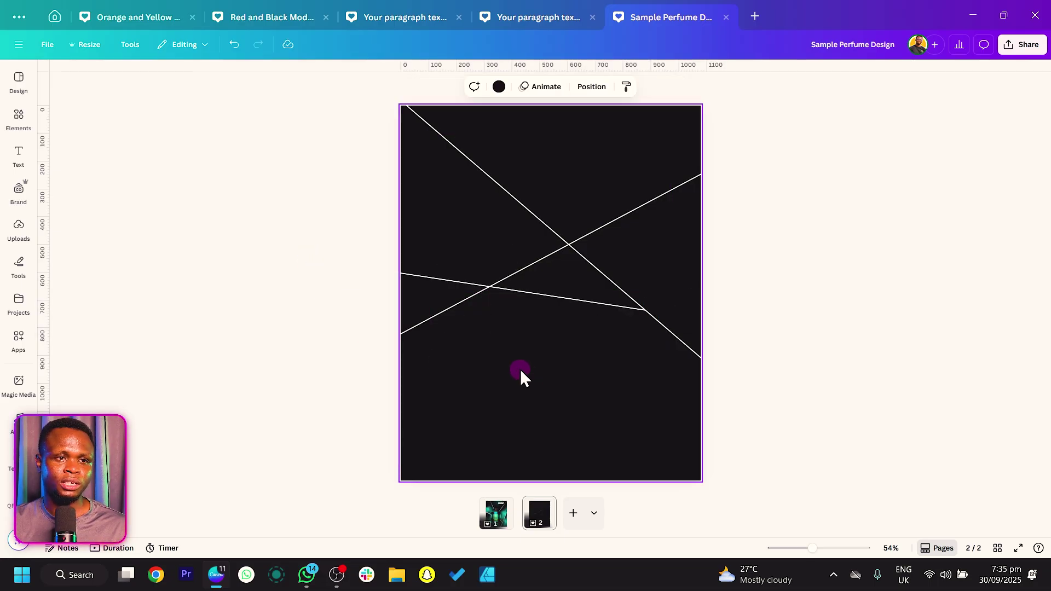
Step: Duplicate the gently sloping line and turn the copy into a horizontal line across the lower part of the page
left_click(543, 297)
key("ctrl+d")
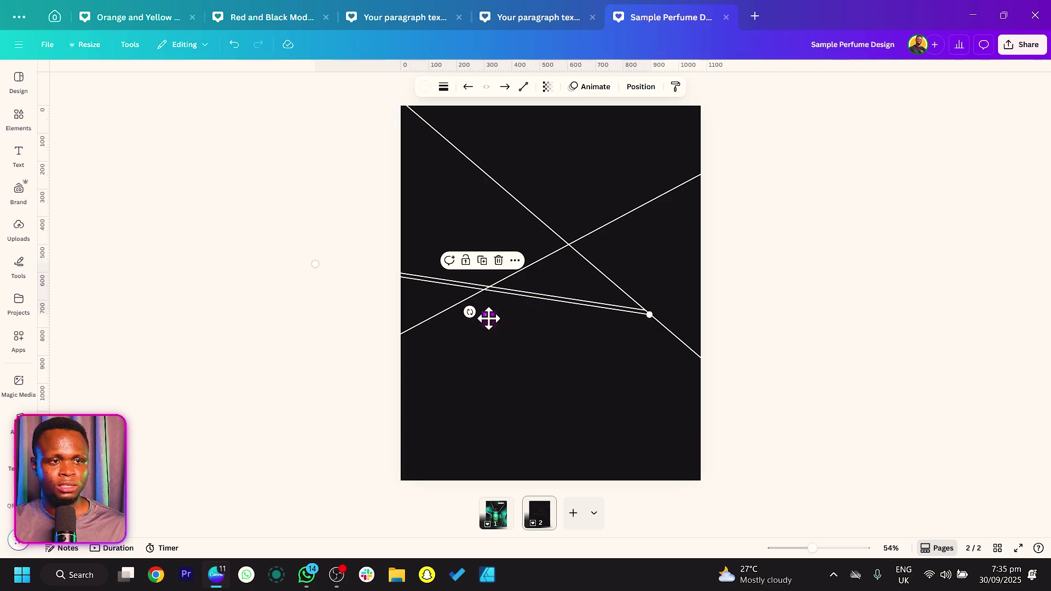
left_click_drag(487, 316, 639, 394)
left_click_drag(464, 343, 310, 394)
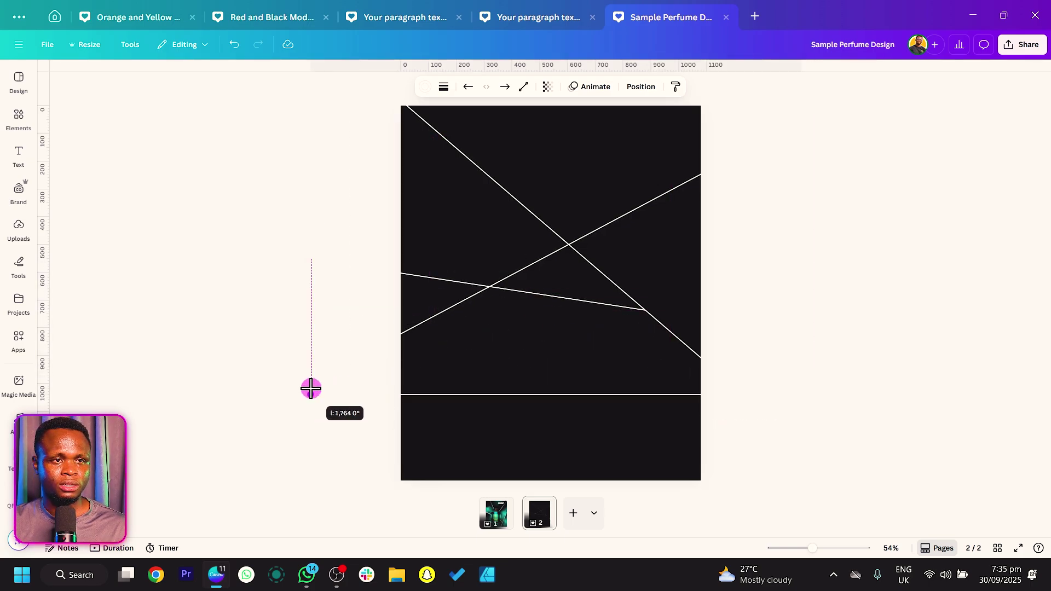
left_click_drag(565, 418, 568, 406)
Step: Duplicate the horizontal line and reshape the copy into a short diagonal from the top page edge to the rising line near the upper-right corner
key("ctrl+d")
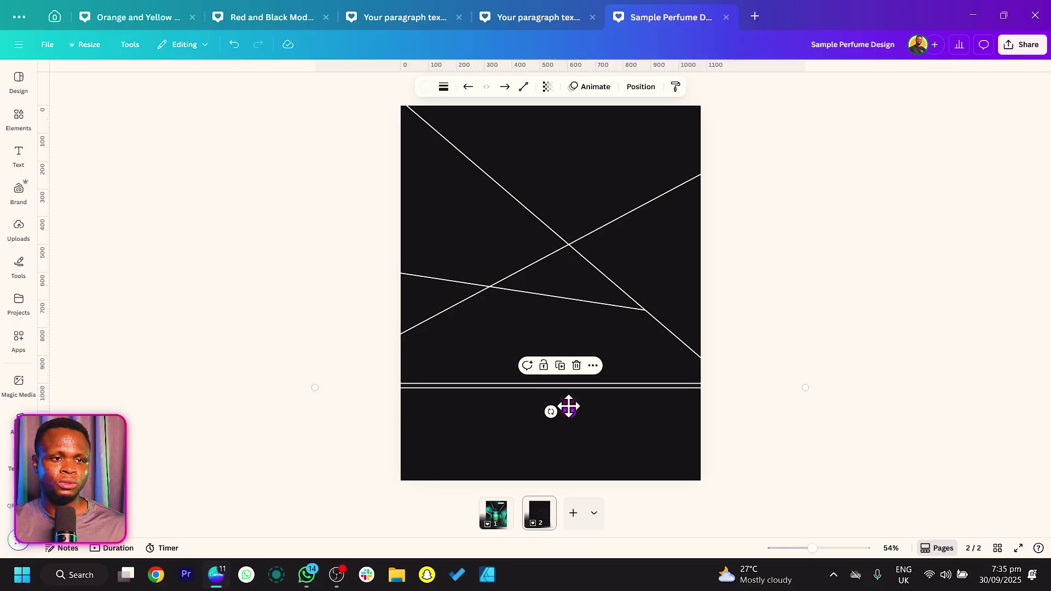
left_click_drag(568, 408, 466, 208)
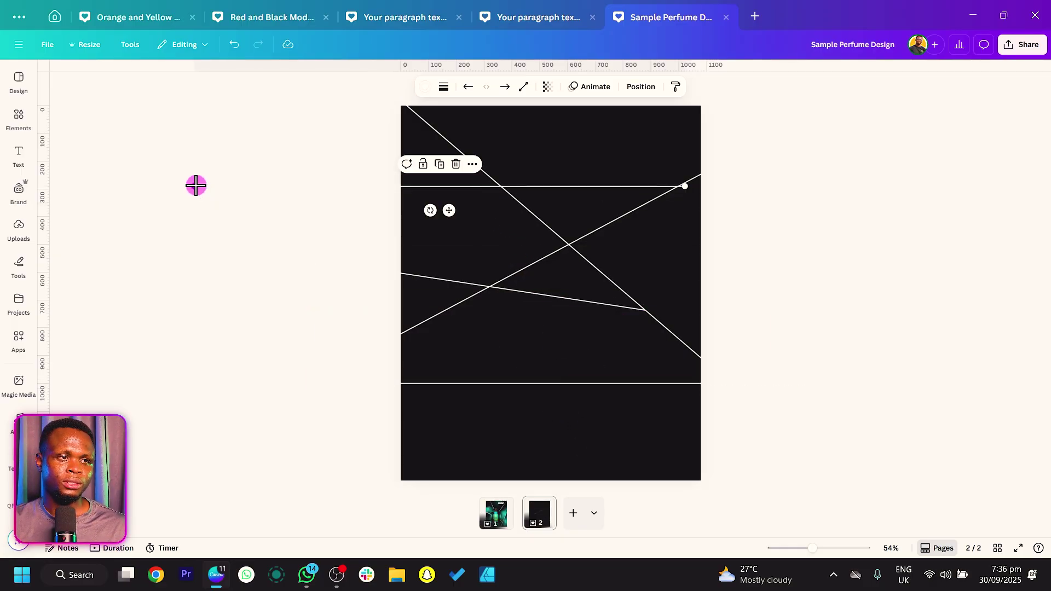
left_click_drag(194, 183, 559, 89)
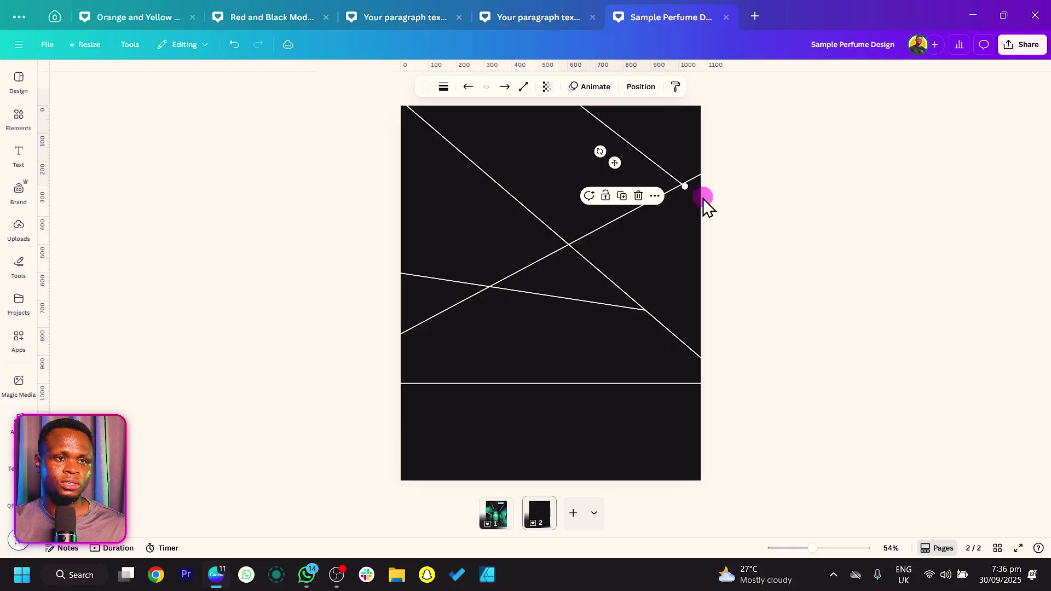
left_click_drag(687, 184, 671, 189)
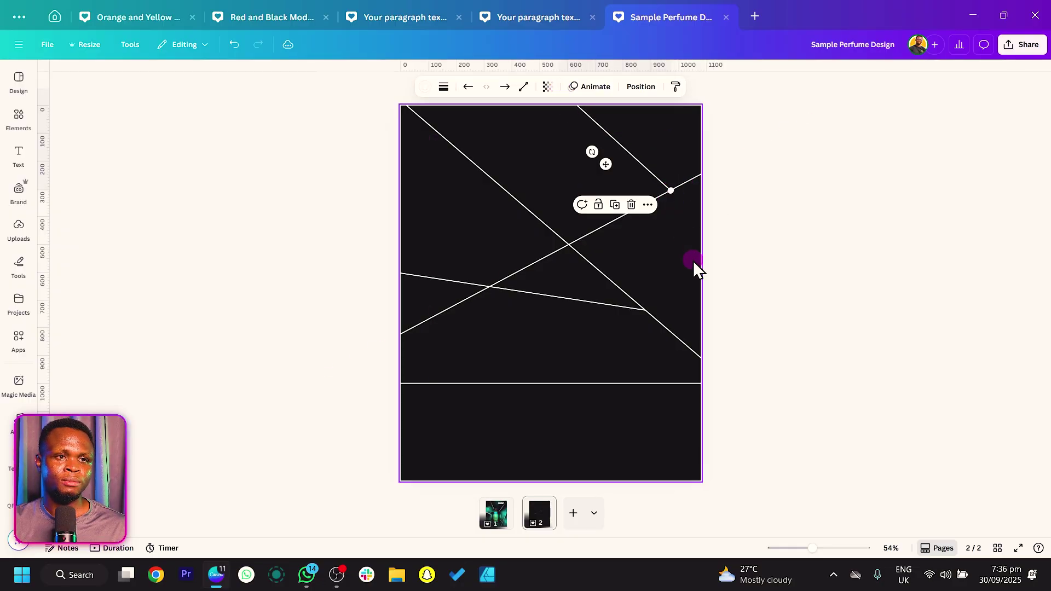
left_click(694, 260)
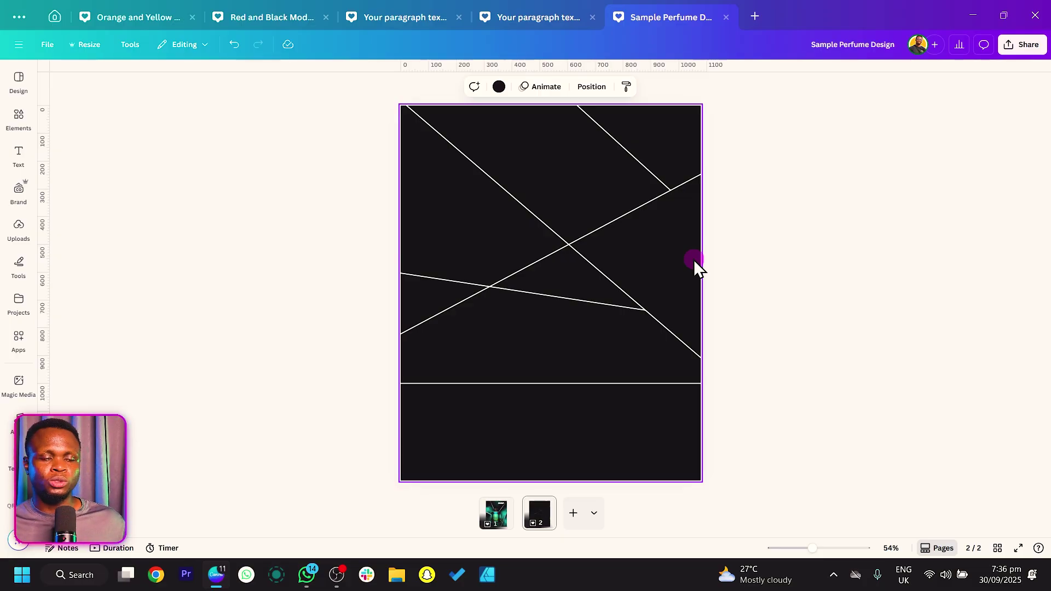
Step: Search the elements library for "light line" and show all matching graphics
left_click(20, 120)
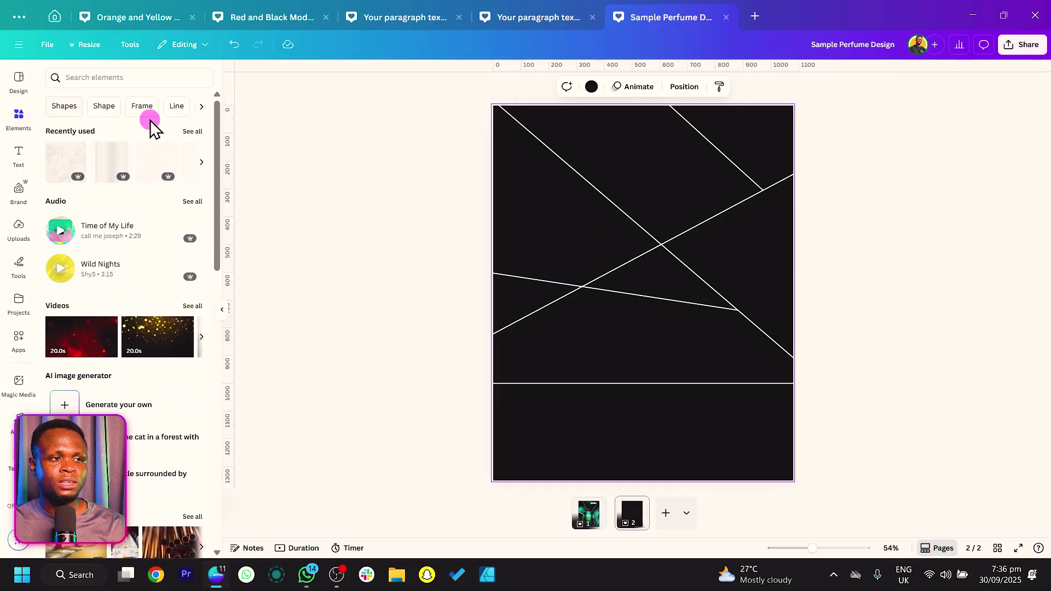
left_click(90, 77)
type("lin")
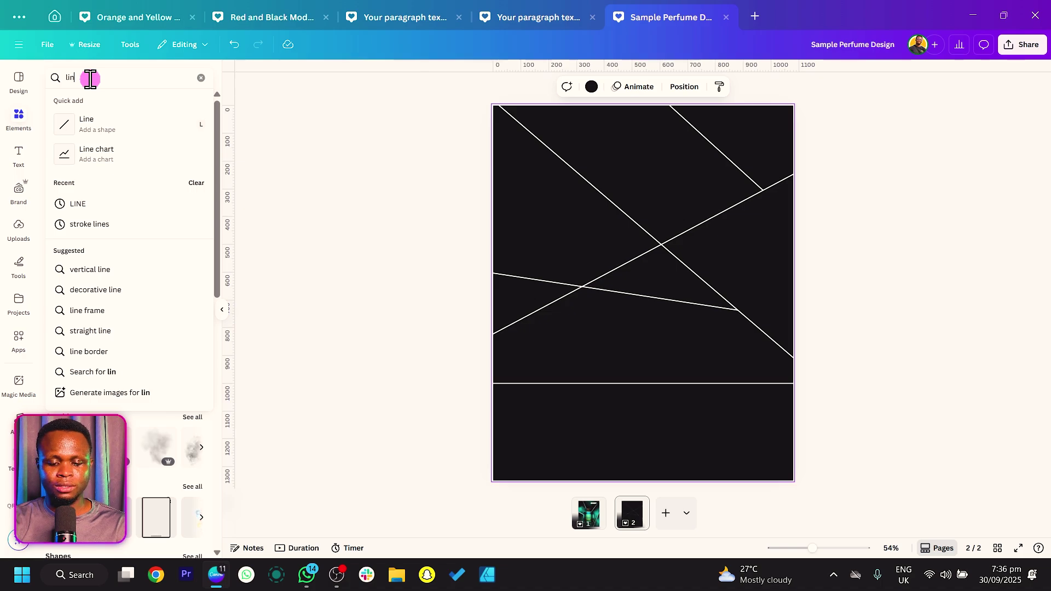
key("BackSpace")
type("ght line")
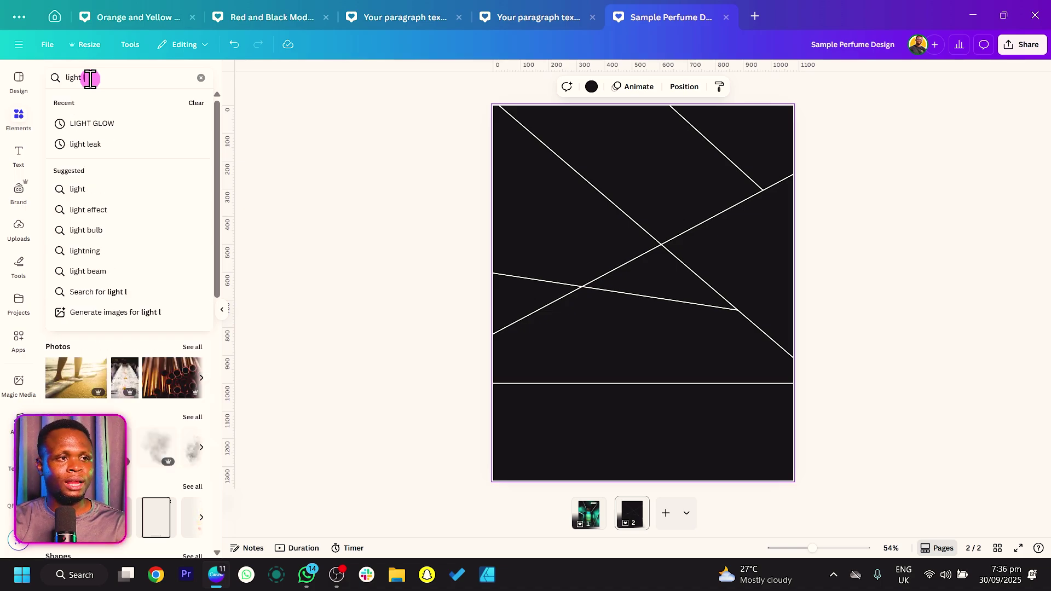
key("Return")
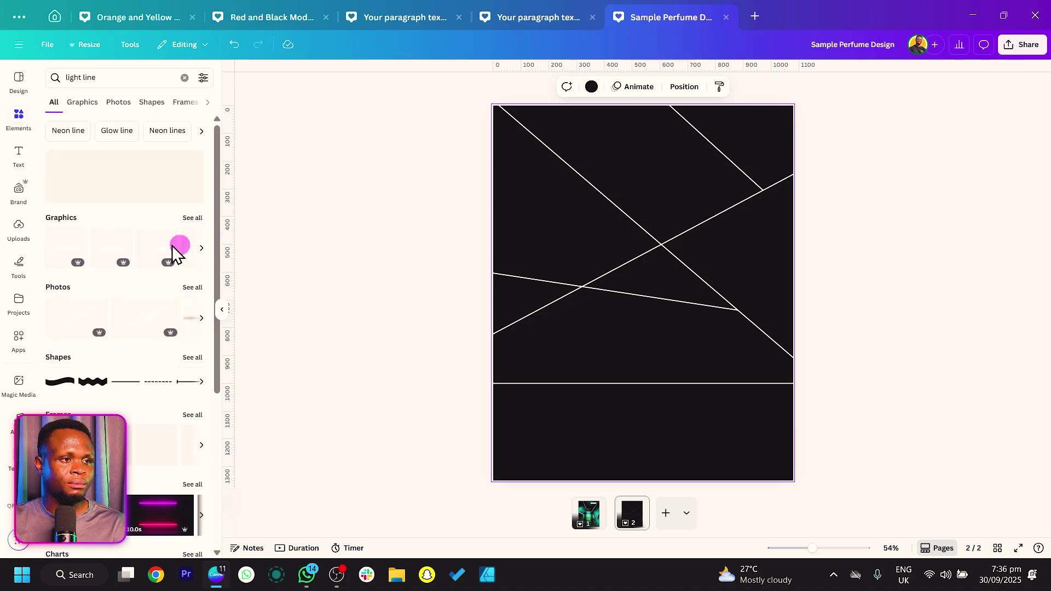
left_click(194, 219)
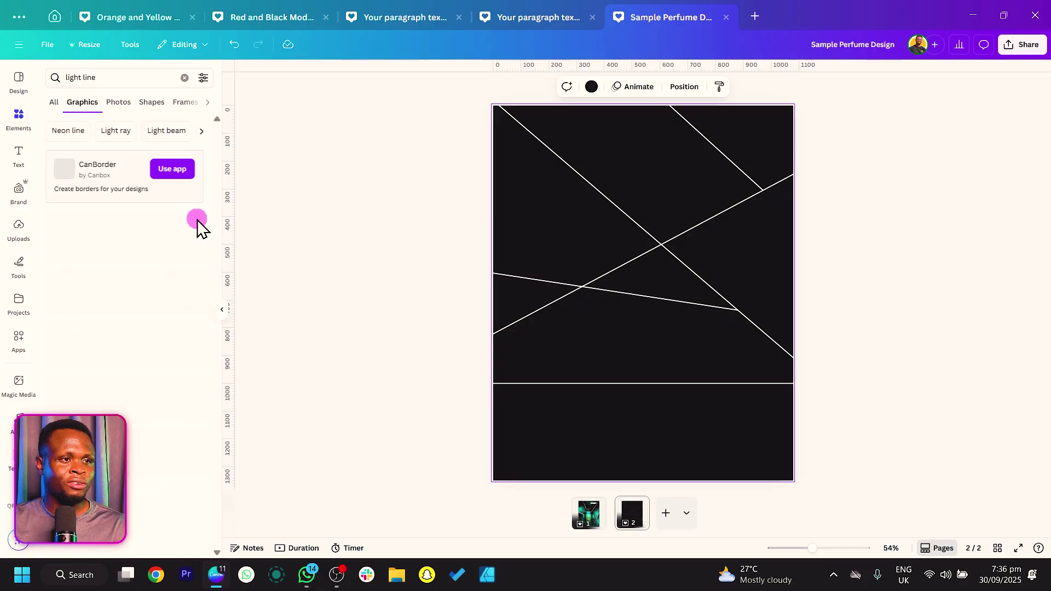
Step: Insert the white glowing light-line graphic, rotate it and lay it over the gently sloping guide line from the left page edge
scroll(192, 427, "down", 3)
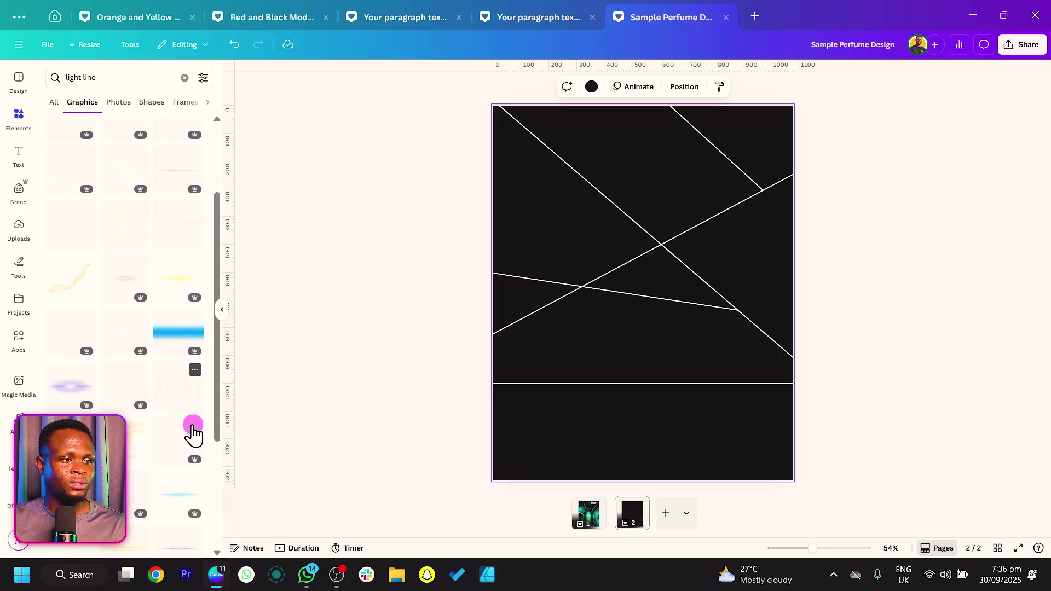
left_click(134, 314)
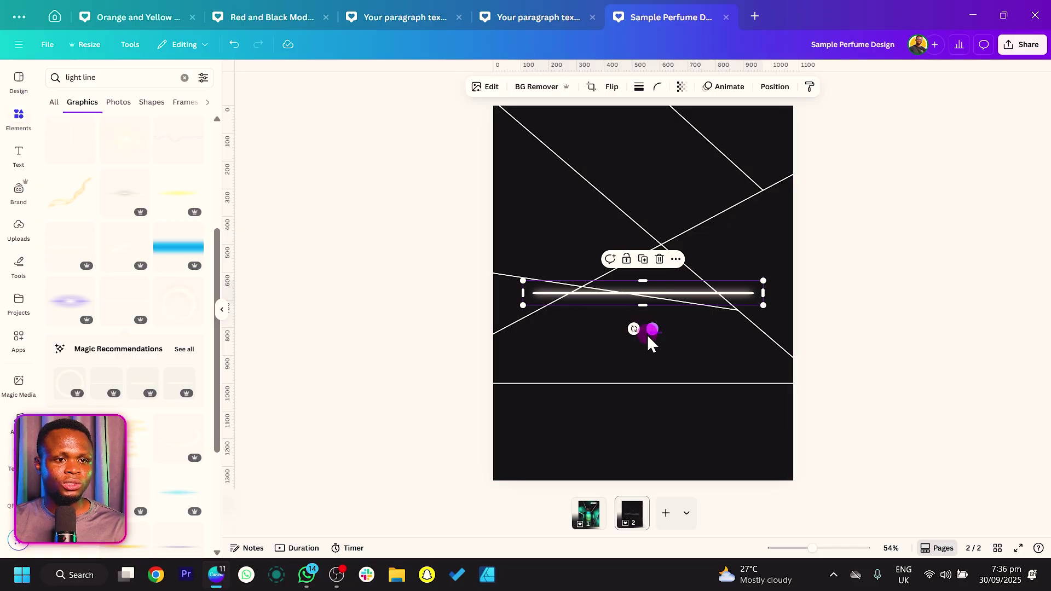
left_click_drag(654, 329, 624, 342)
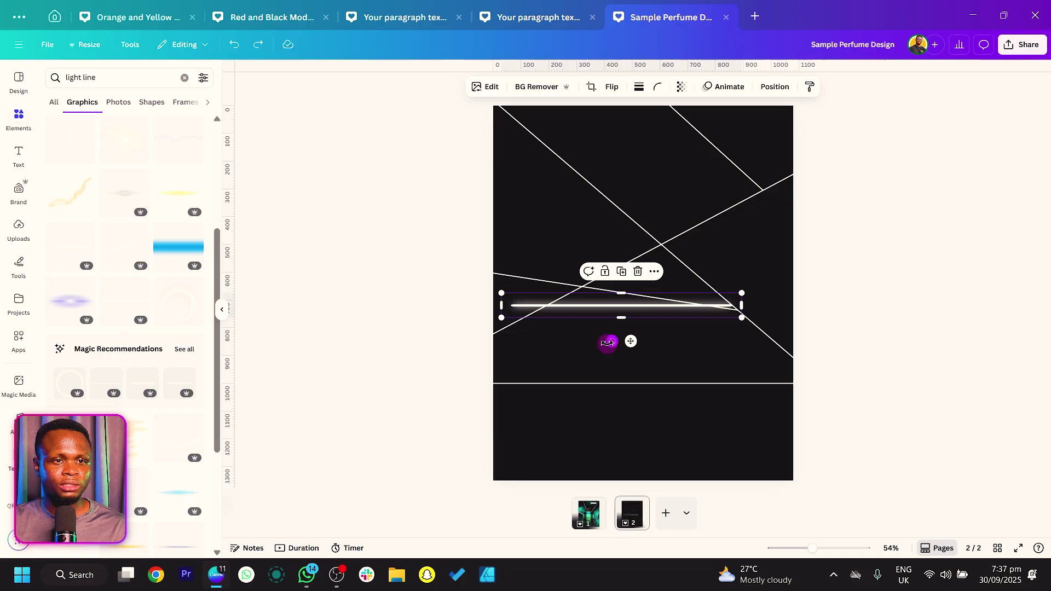
left_click_drag(608, 342, 633, 330)
left_click_drag(513, 261, 472, 253)
left_click_drag(551, 282, 546, 280)
key("ctrl+plus")
left_click_drag(563, 335, 565, 335)
left_click(643, 406)
Step: Level a copy of the glowing line over the horizontal guide line and add another copy to cover the full page width
scroll(624, 203, "down", 3)
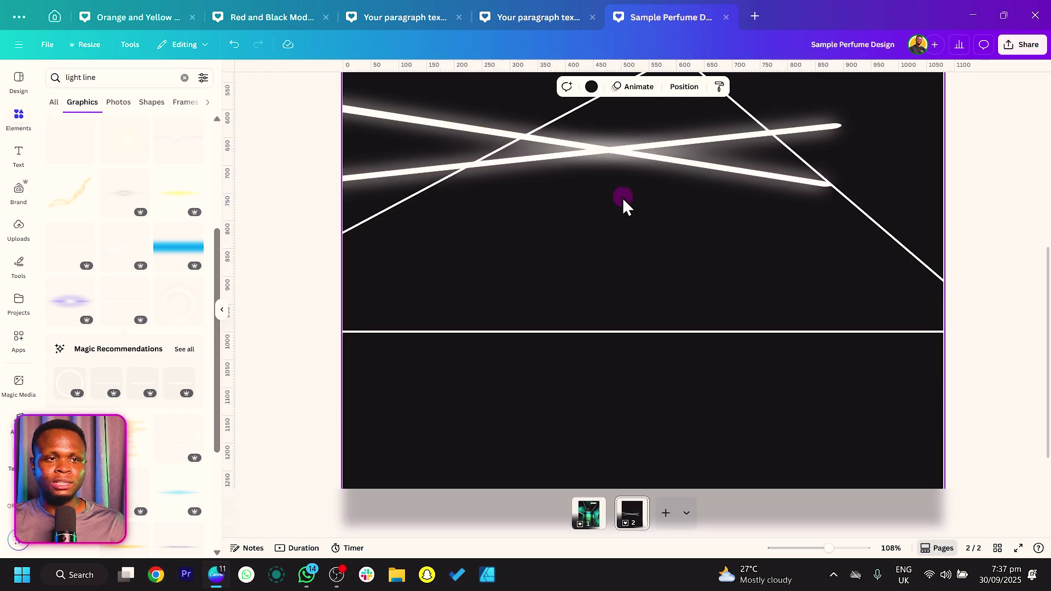
left_click_drag(610, 170, 559, 323)
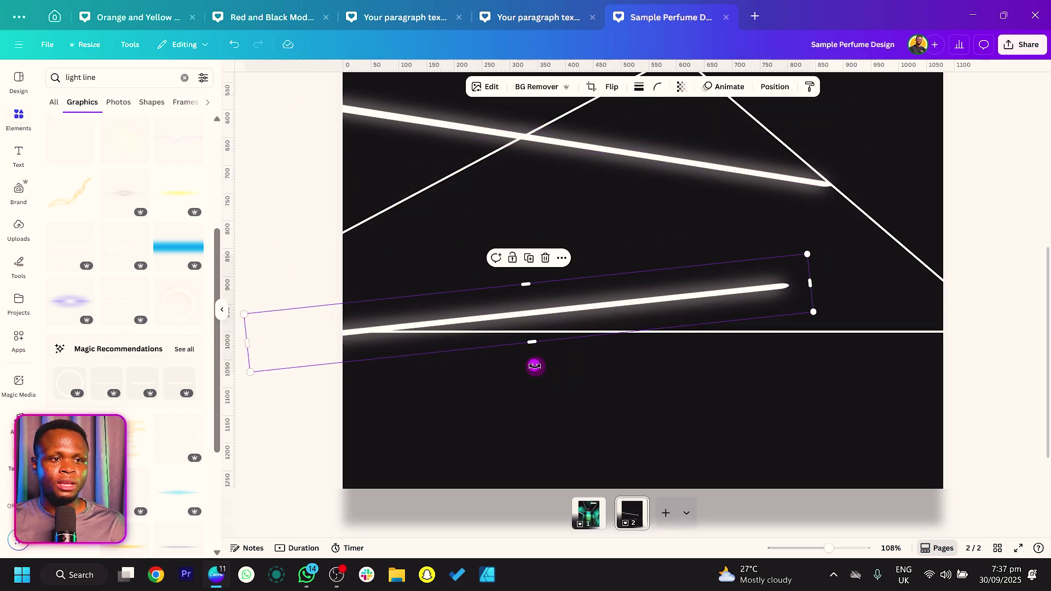
left_click_drag(535, 366, 552, 385)
left_click_drag(523, 340, 514, 343)
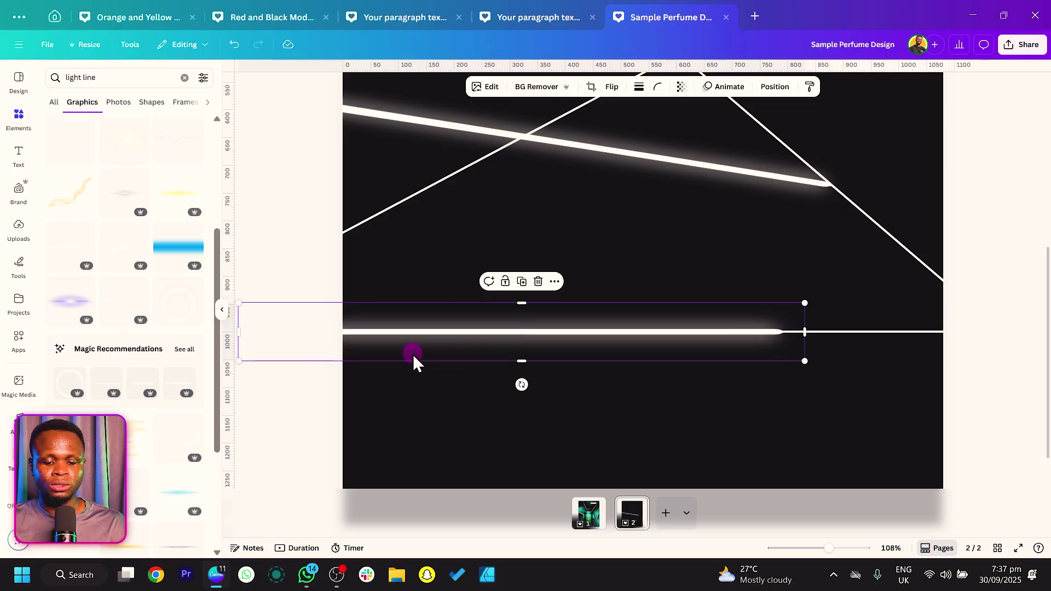
left_click_drag(364, 358, 860, 346)
left_click(846, 410)
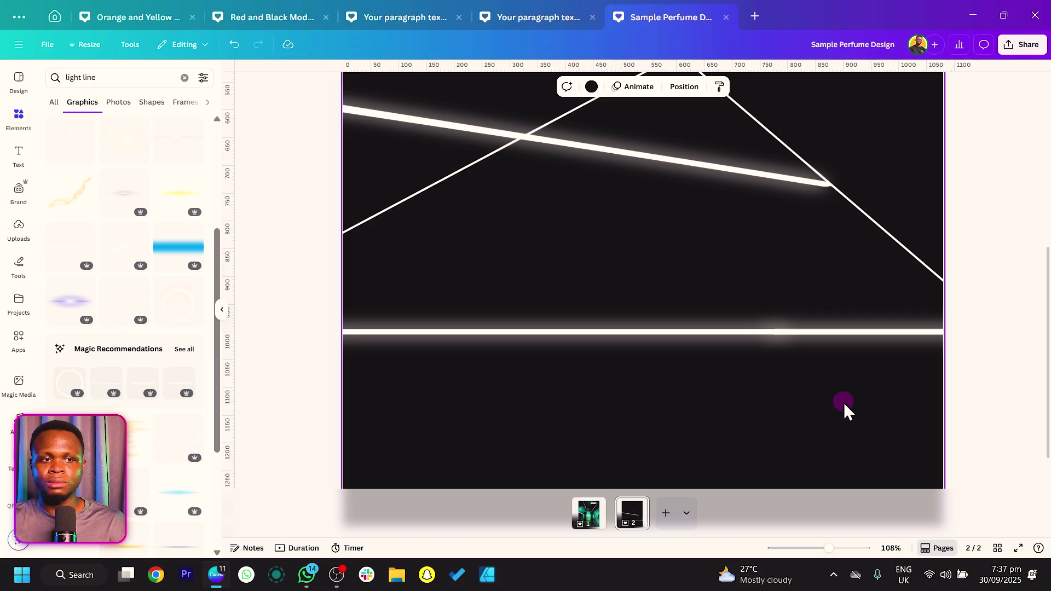
Step: Overlay rotated copies of the glowing line along the rising line, the long diagonal and the short diagonal near the upper-right corner
scroll(845, 410, "down", 4)
left_click_drag(765, 358, 569, 199)
left_click_drag(689, 242, 654, 246)
left_click_drag(718, 239, 740, 276)
scroll(683, 293, "up", 2)
left_click_drag(682, 293, 452, 84)
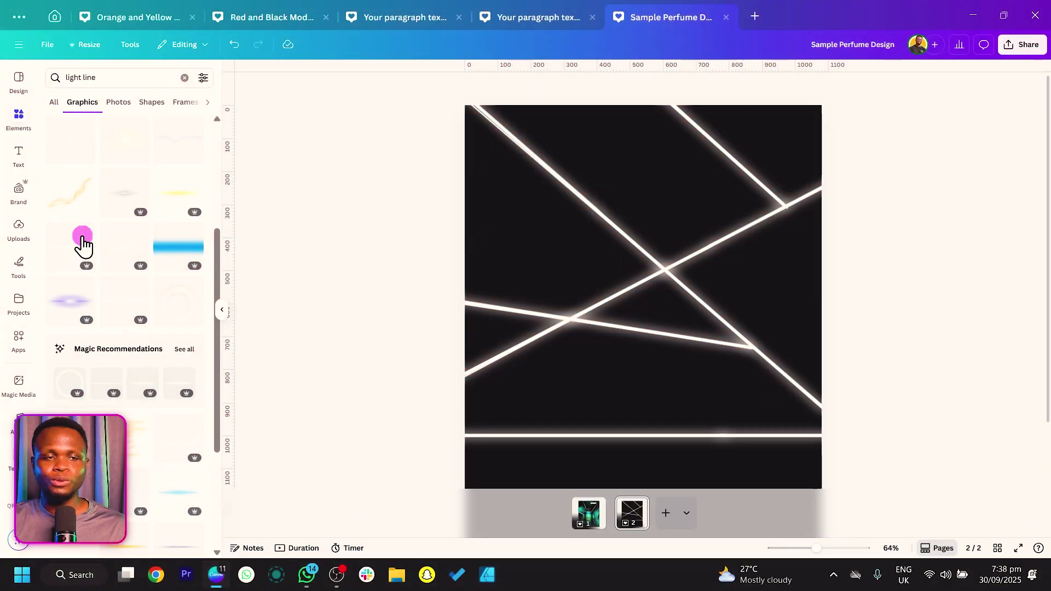
Step: Search the elements library for "perfune" and browse the matching graphics
left_click_drag(80, 245, 437, 296)
left_click(104, 148)
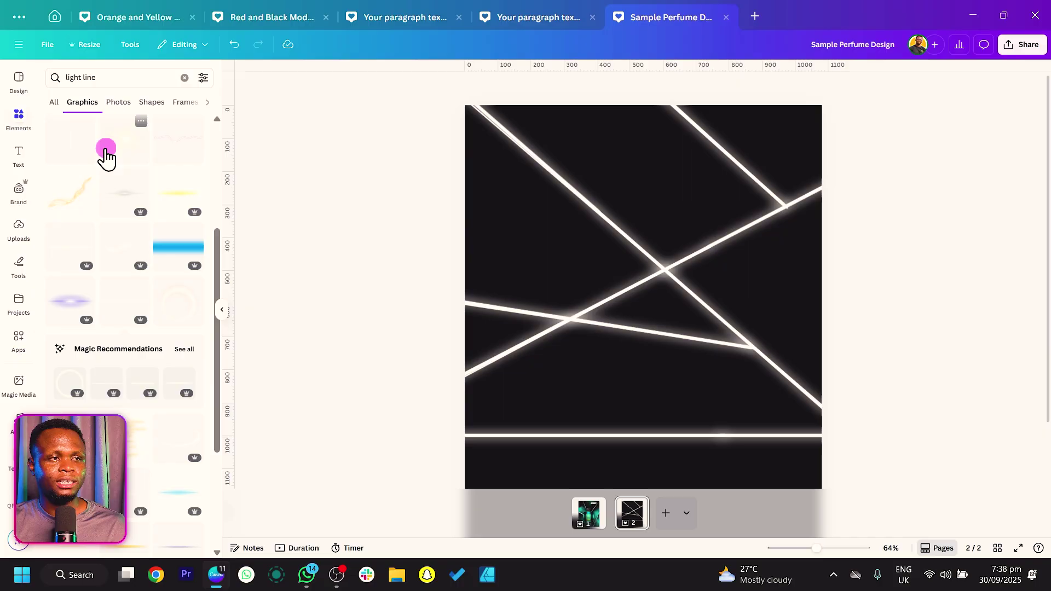
left_click(145, 80)
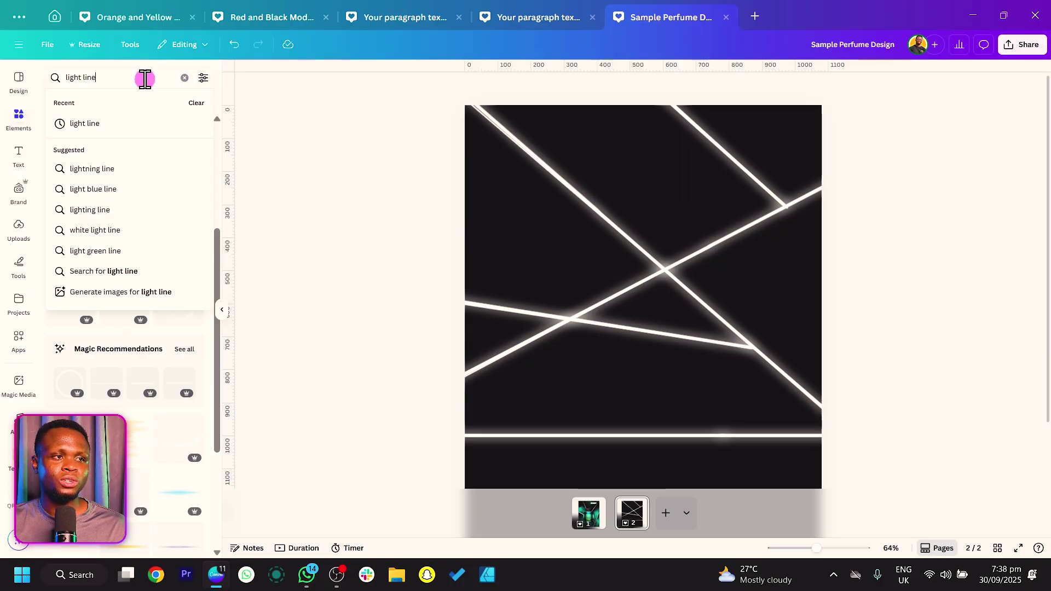
type("perf")
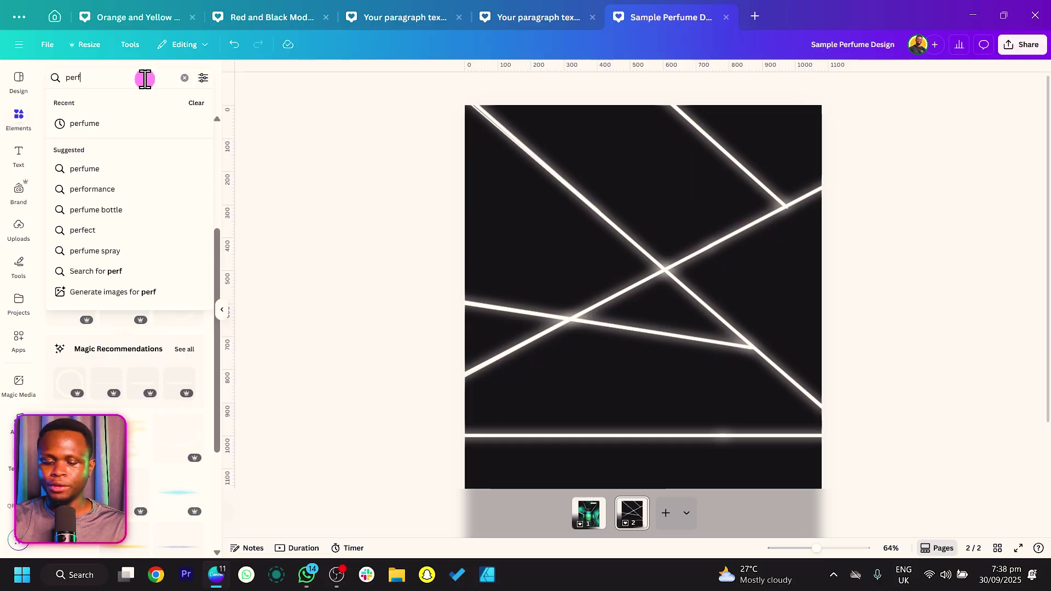
type("une")
key("Return")
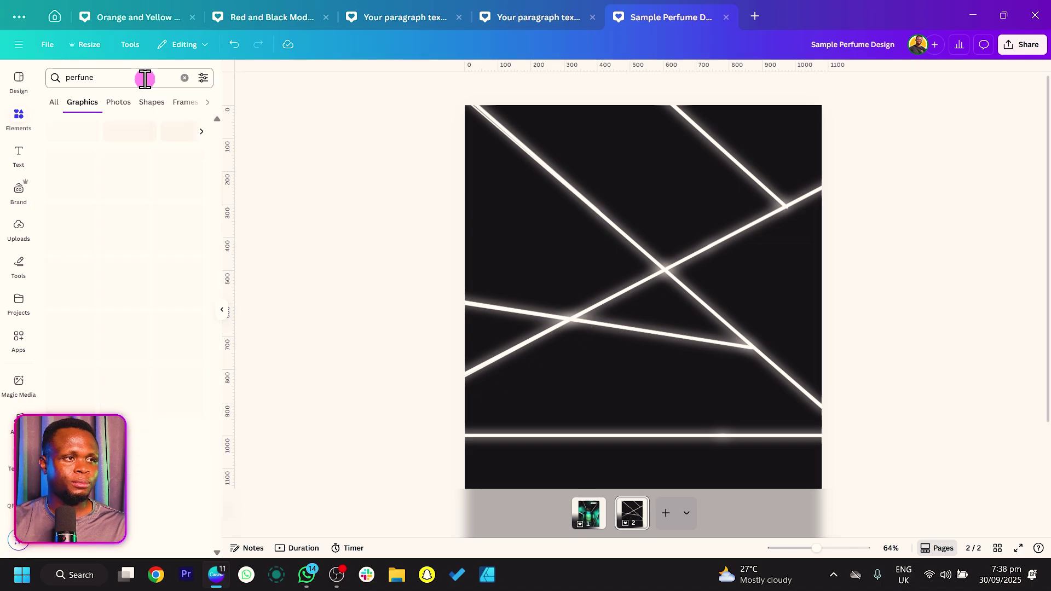
scroll(82, 318, "down", 3)
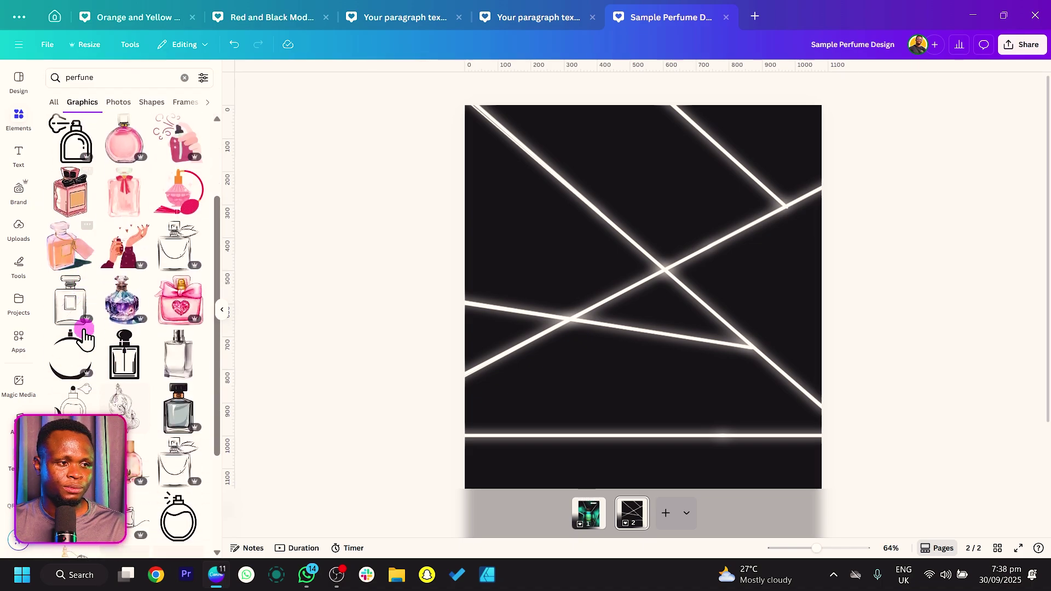
scroll(82, 317, "up", 3)
left_click(146, 124)
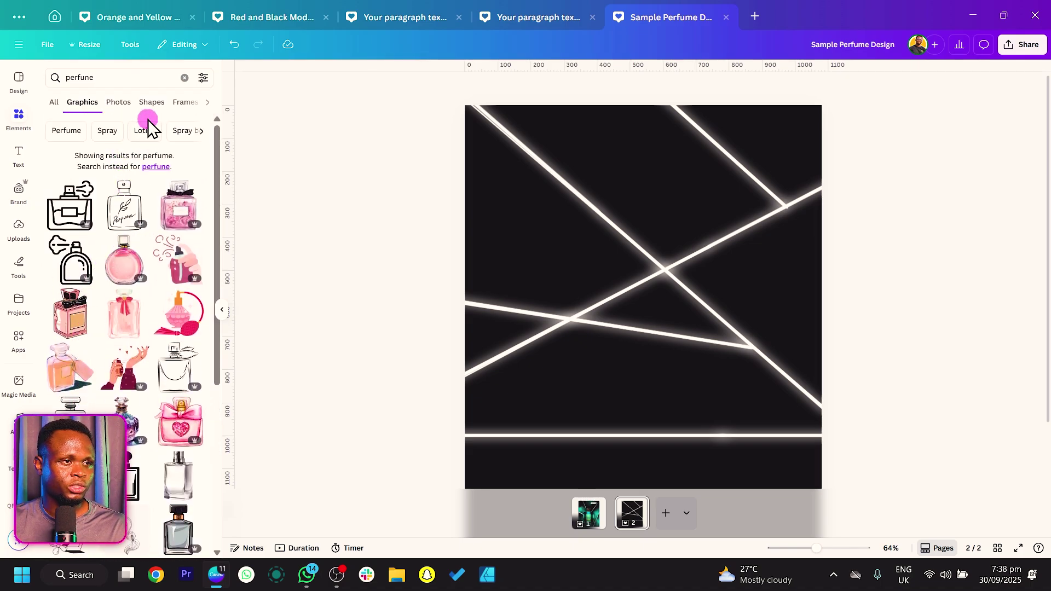
left_click(118, 103)
scroll(124, 254, "down", 2)
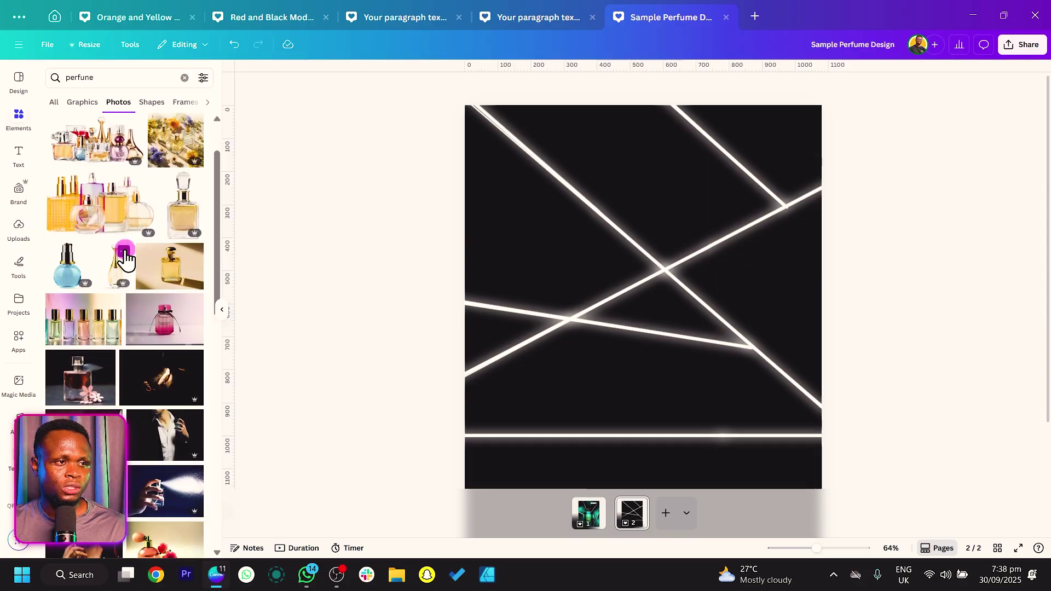
scroll(145, 266, "down", 2)
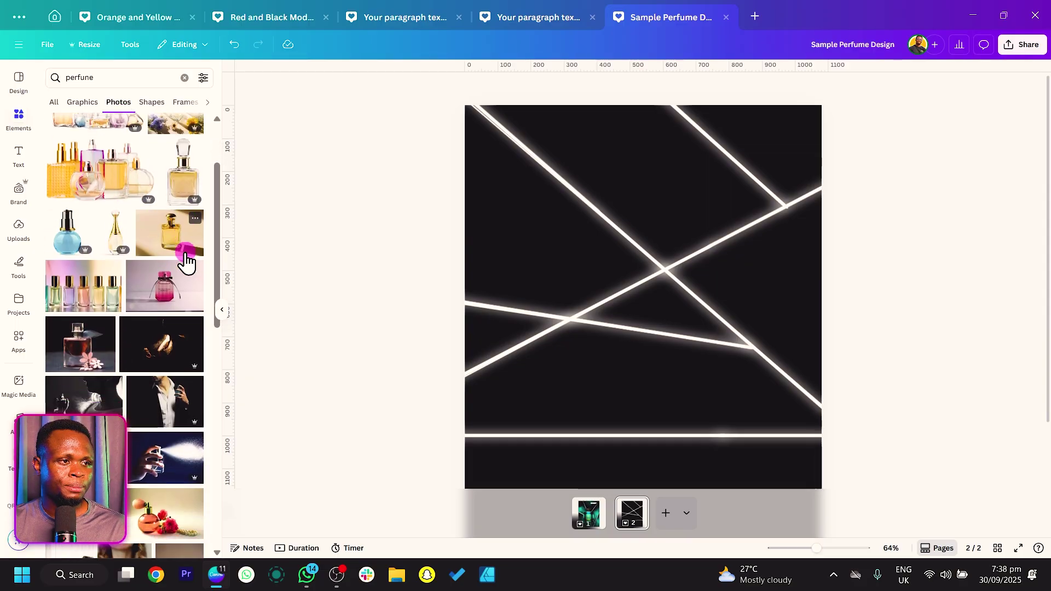
left_click(68, 213)
left_click_drag(599, 356, 658, 351)
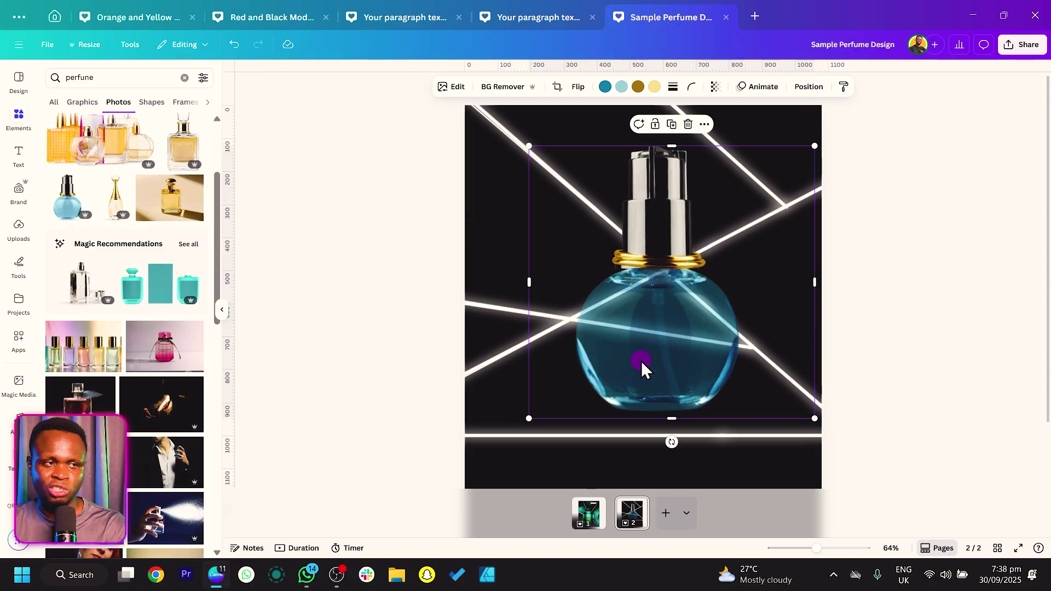
key("Delete")
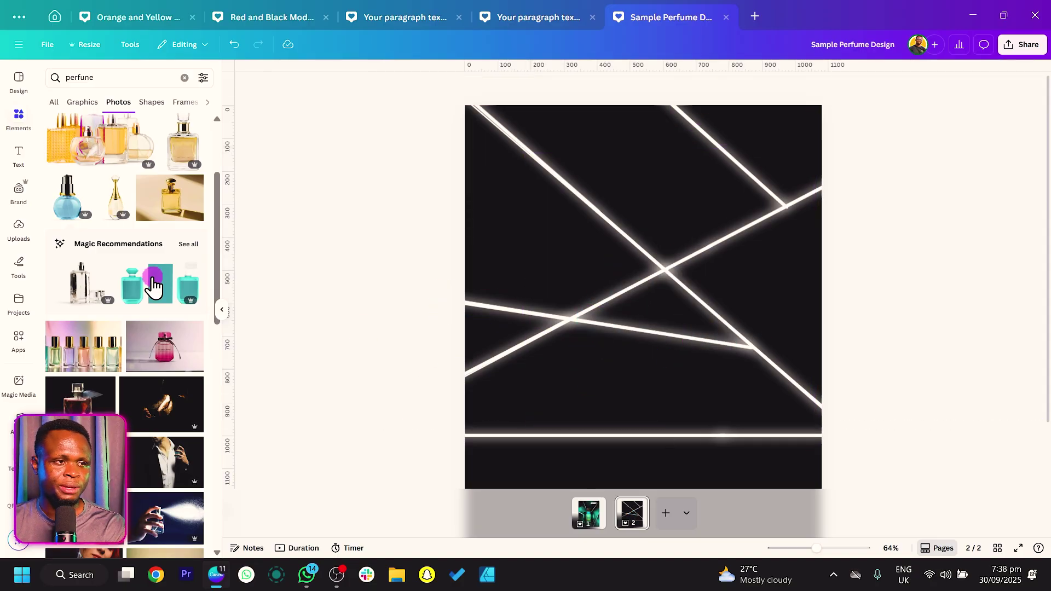
scroll(140, 274, "down", 10)
scroll(141, 273, "down", 6)
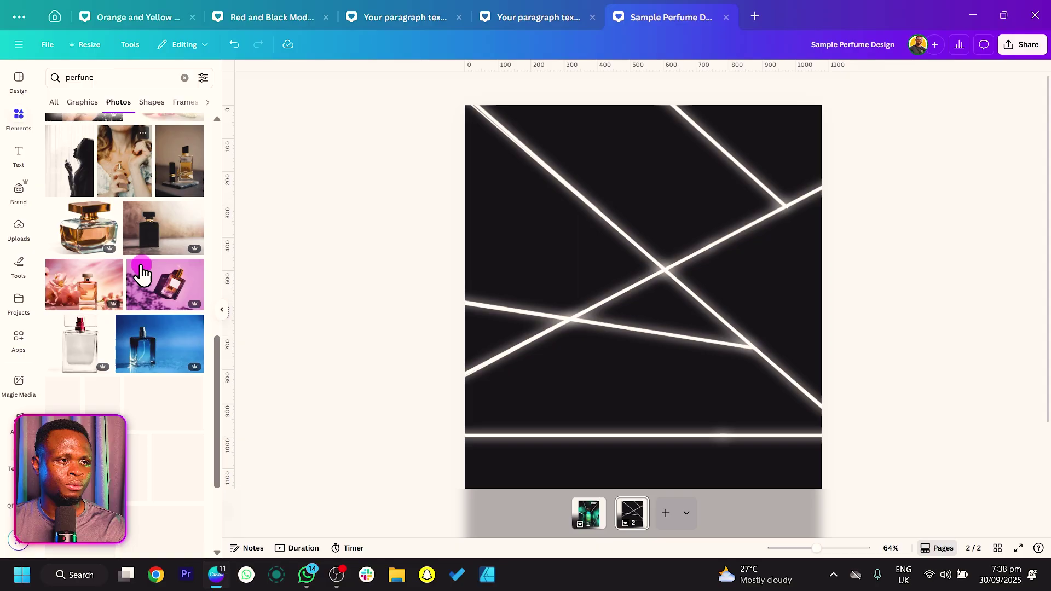
scroll(141, 272, "down", 8)
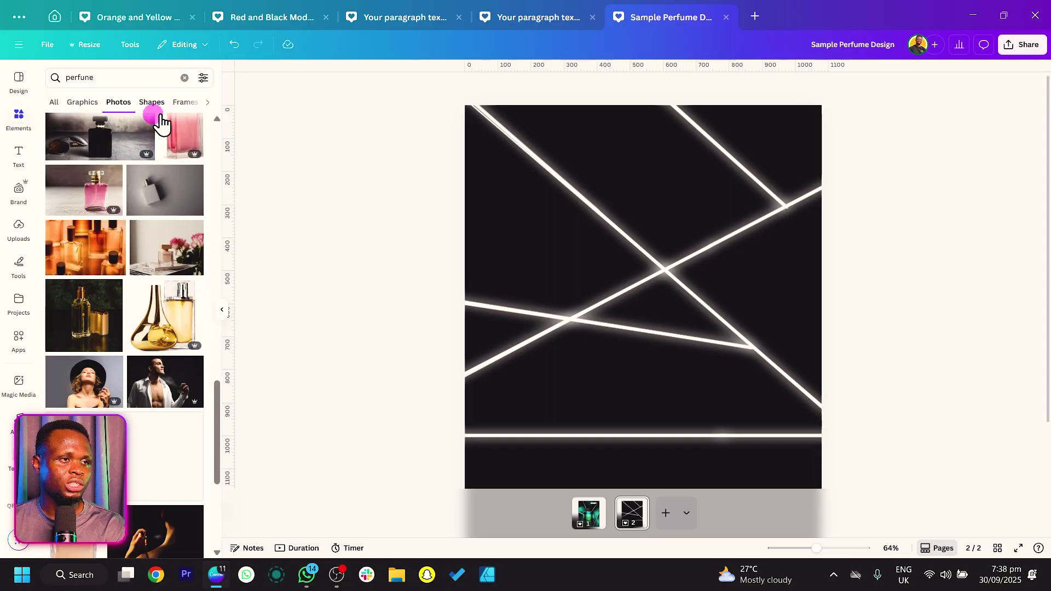
scroll(140, 219, "up", 20)
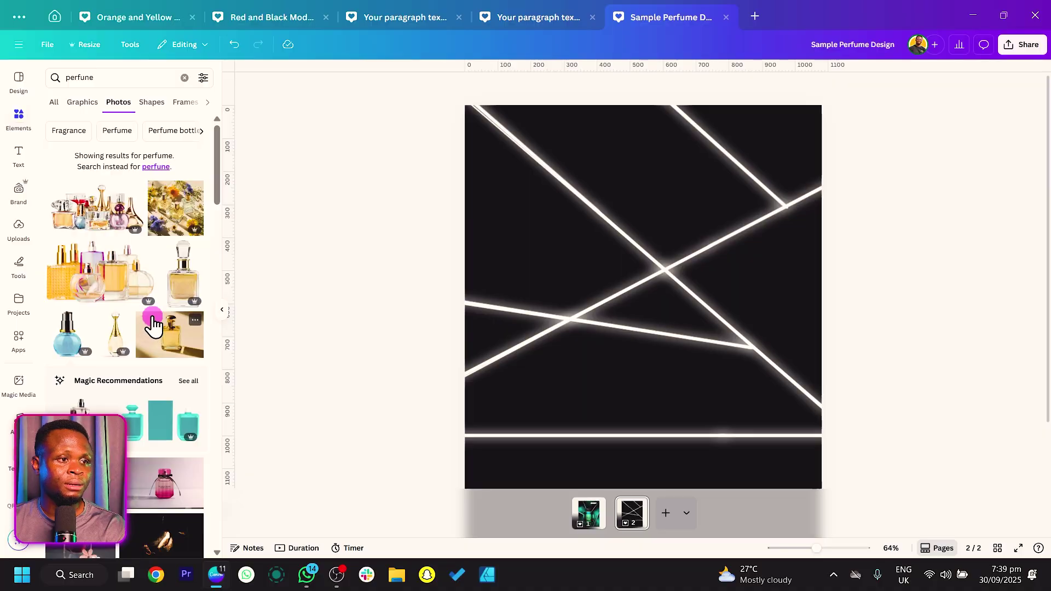
Step: Insert the black-and-yellow perfume bottle graphic from the graphics results, shrink it and centre it horizontally above the horizontal light line
left_click(83, 104)
scroll(103, 225, "down", 5)
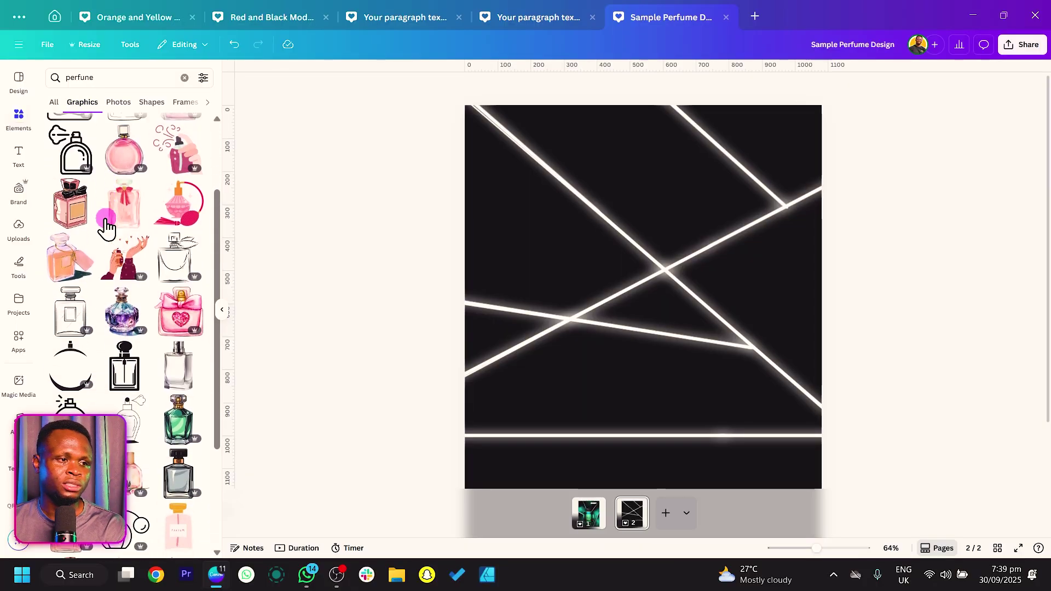
scroll(123, 252, "down", 2)
scroll(141, 366, "down", 2)
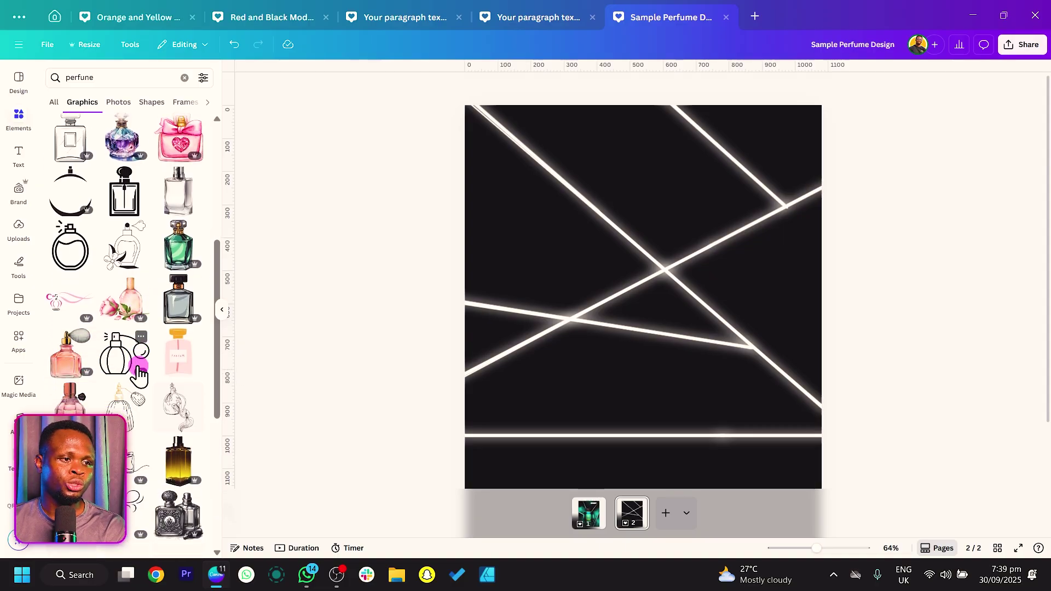
scroll(140, 366, "down", 4)
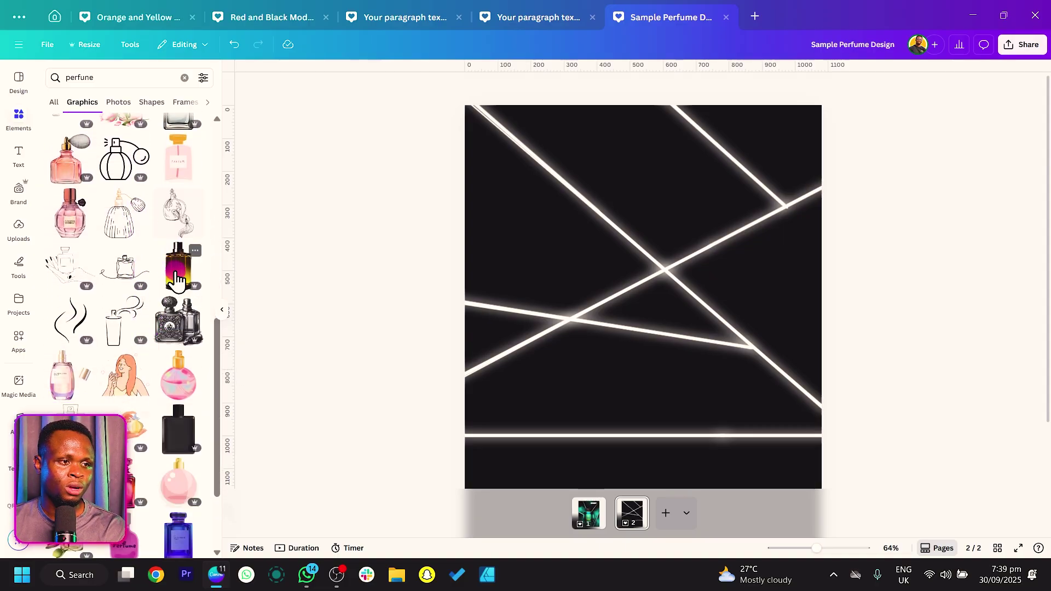
left_click(176, 281)
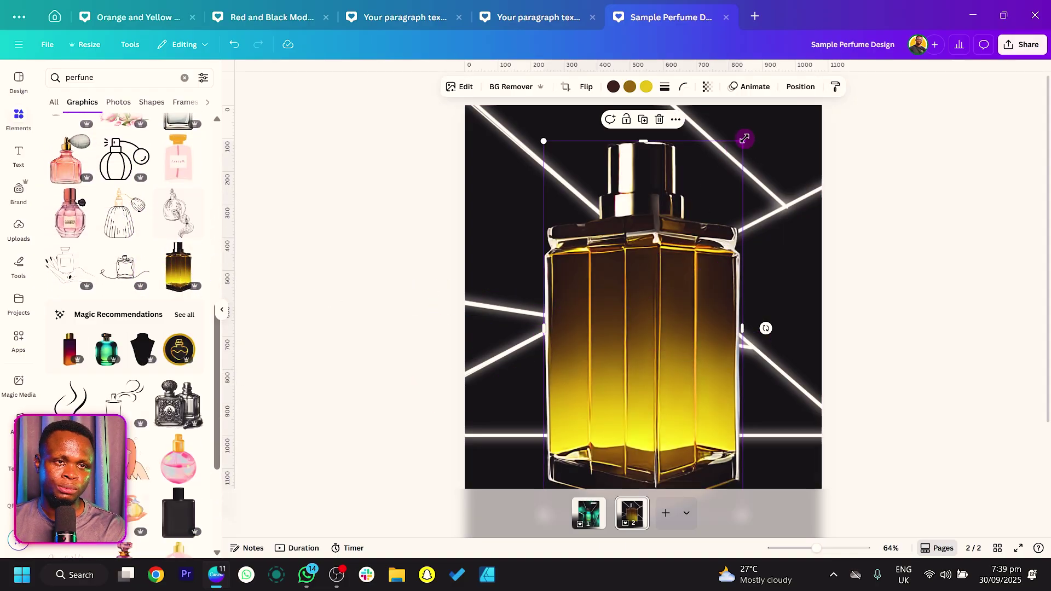
left_click_drag(744, 139, 664, 312)
left_click_drag(615, 411, 650, 290)
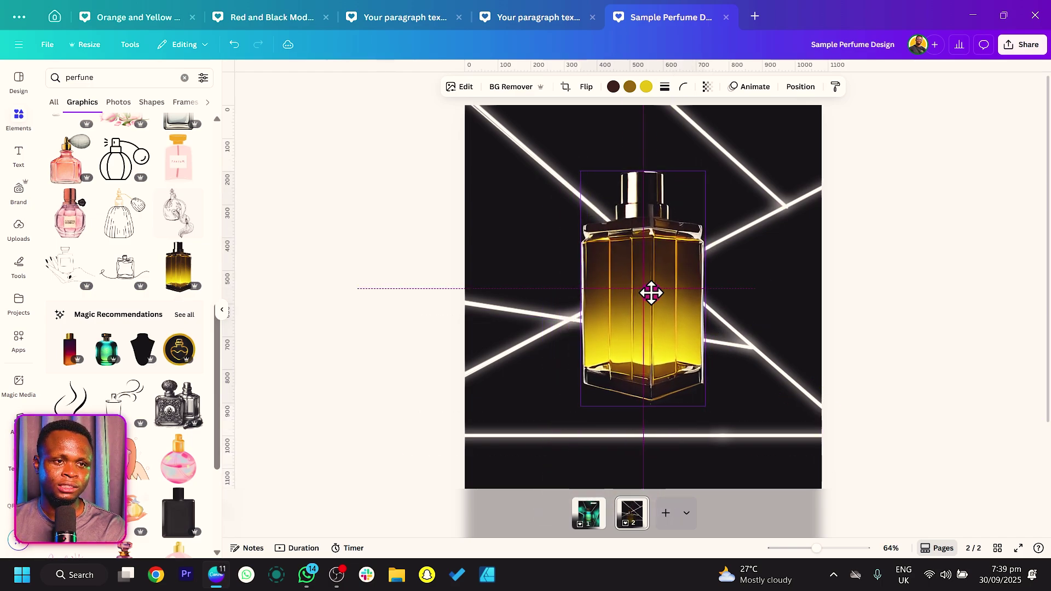
left_click(682, 360)
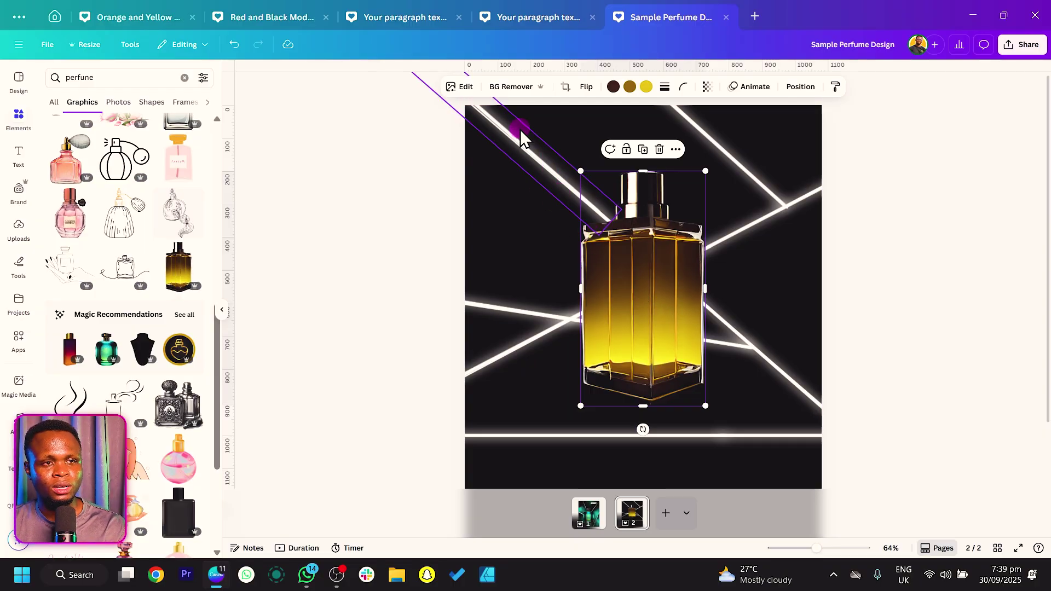
Step: Set the temperature to 100 and the tint to -100 on the upper-left light line, and nudge it along the long diagonal
left_click(491, 117)
left_click(487, 90)
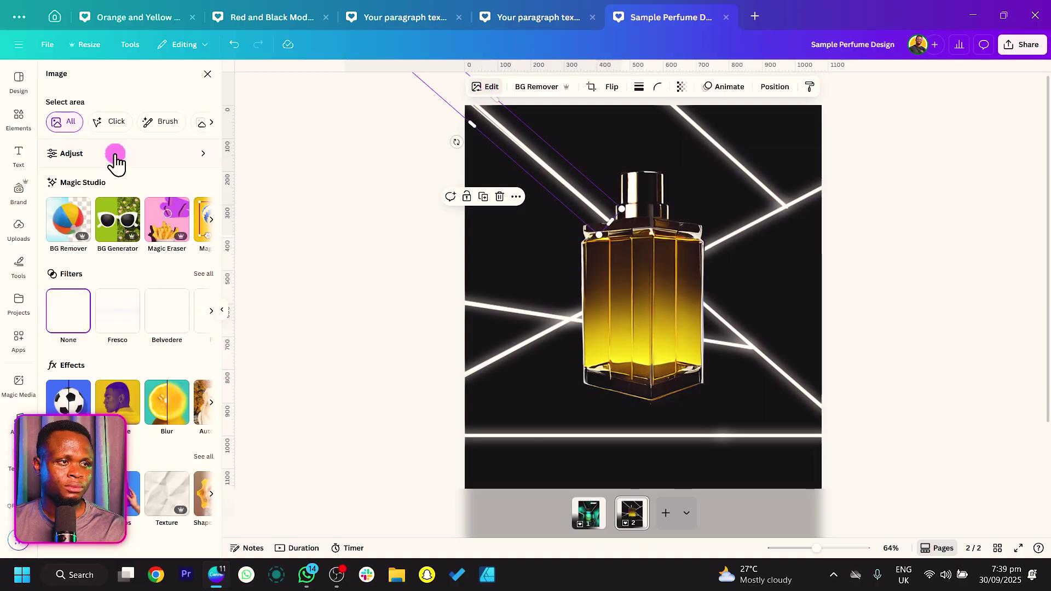
left_click(116, 159)
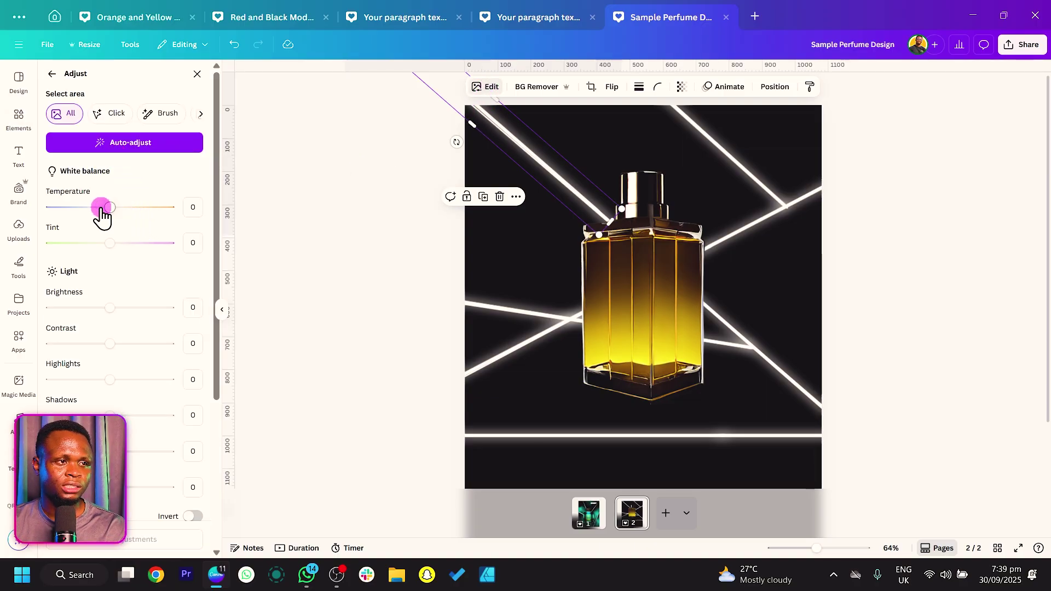
left_click_drag(111, 207, 153, 207)
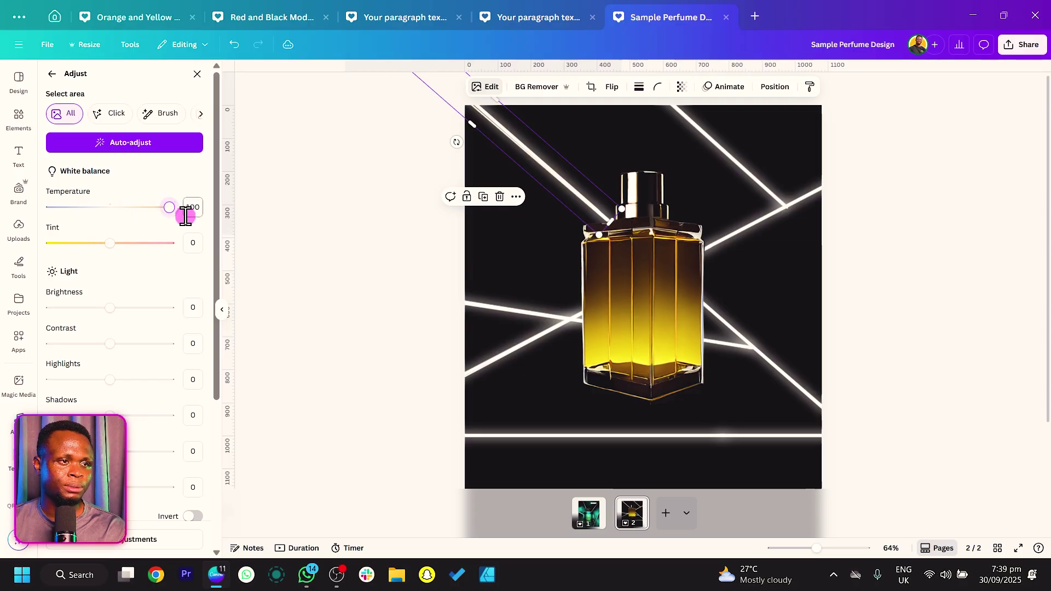
left_click_drag(122, 247, 30, 242)
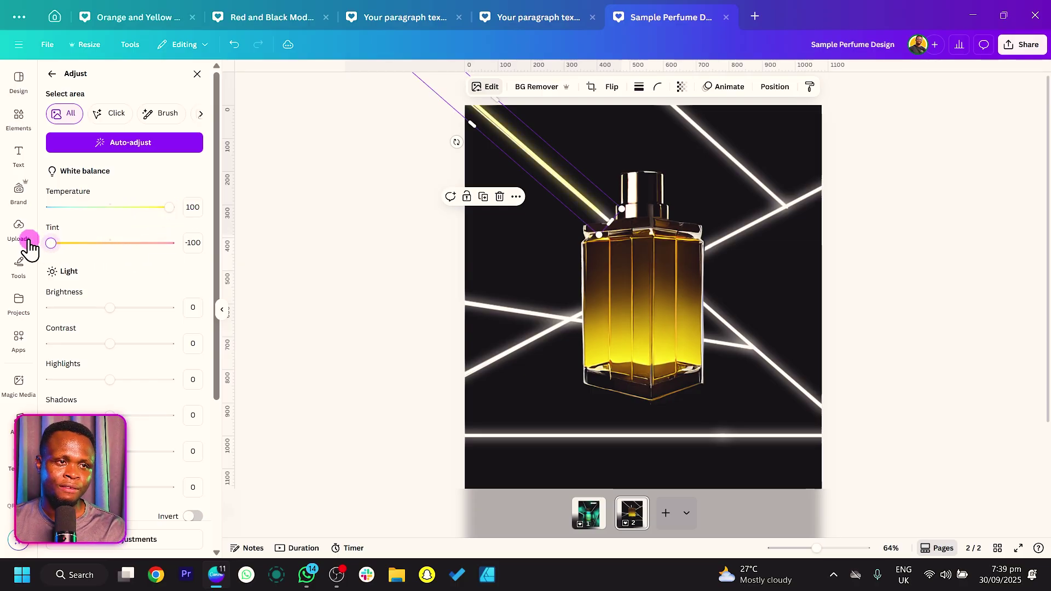
left_click_drag(454, 139, 456, 140)
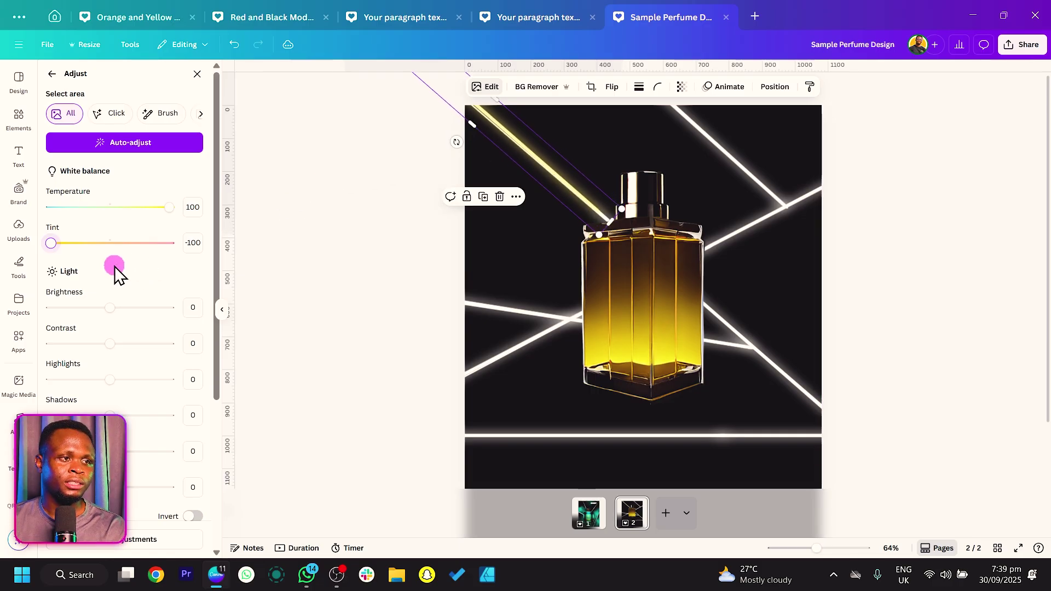
left_click(54, 246)
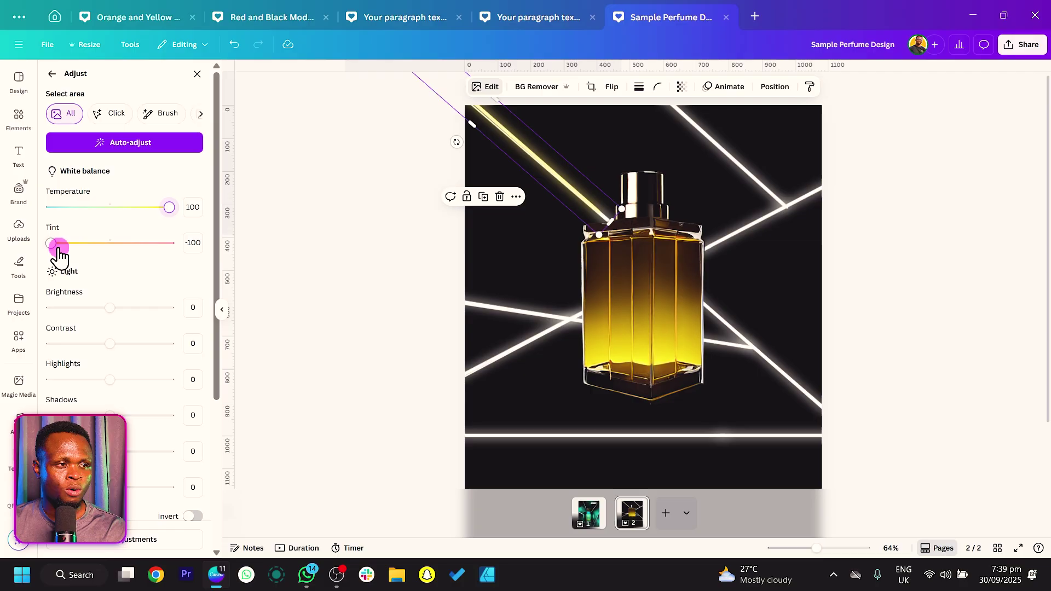
left_click_drag(57, 244, 18, 257)
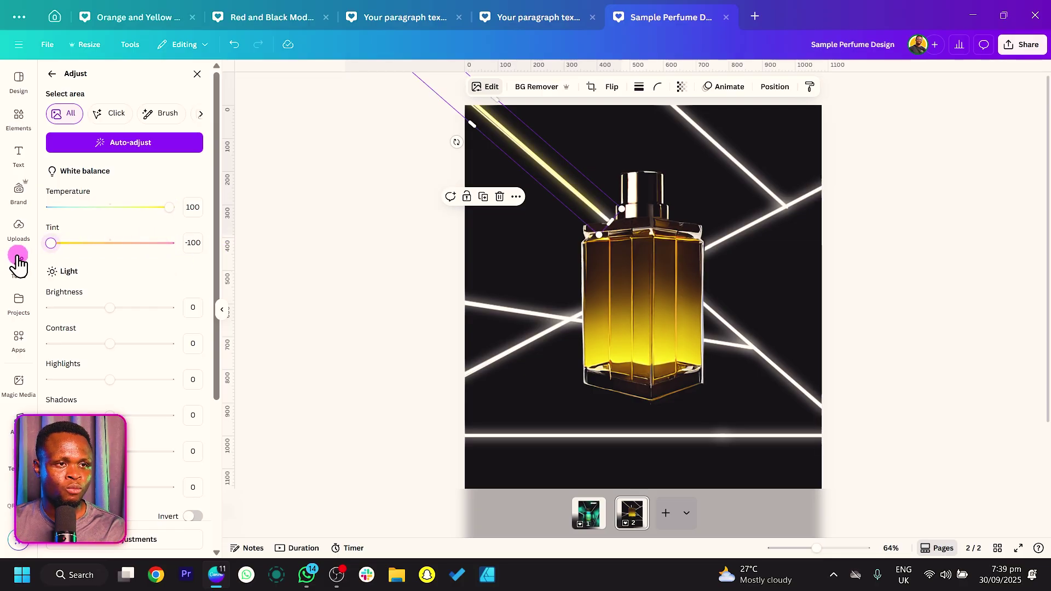
left_click_drag(534, 160, 499, 198)
left_click(426, 143)
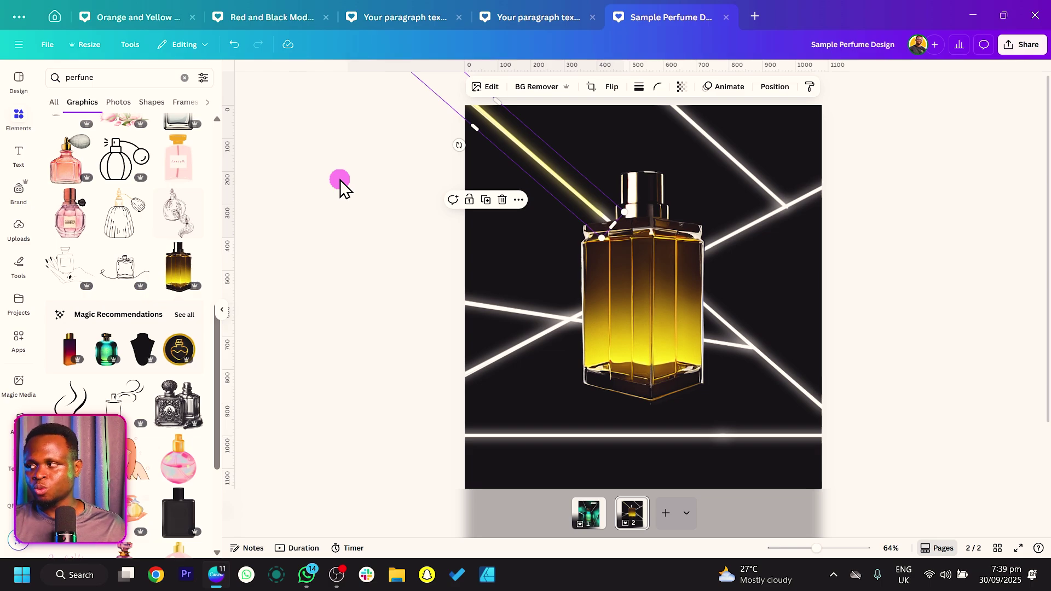
Step: Copy the upper-left line's yellow style onto the upper-right falling diagonal and the rising line to the right of the bottle
right_click(519, 147)
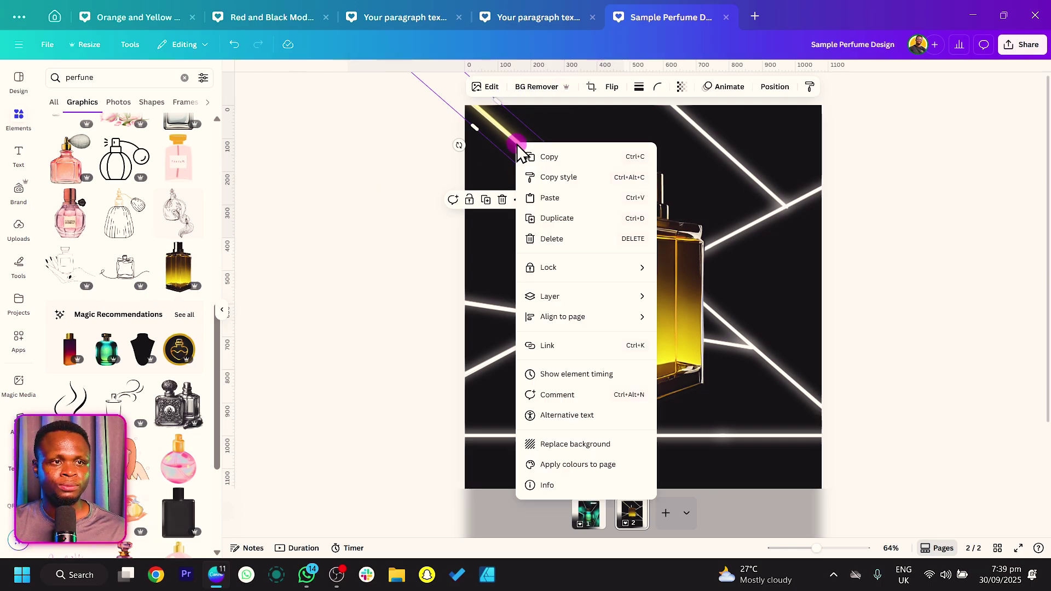
left_click(553, 178)
left_click(717, 143)
right_click(717, 148)
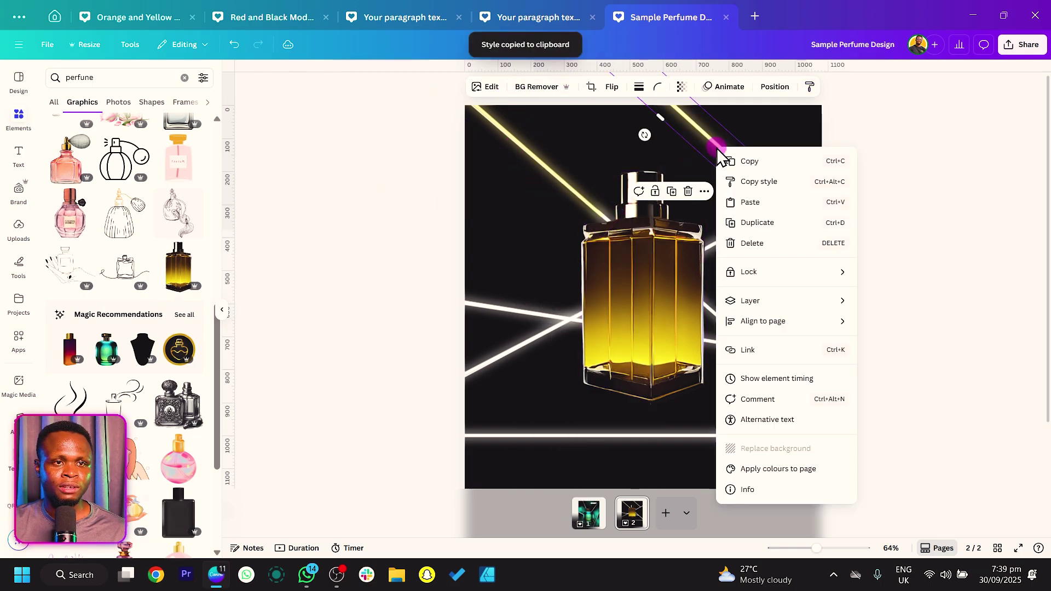
left_click(741, 180)
left_click(734, 235)
Step: Copy the yellow line style onto the rising line and the shallow falling line to the left of the bottle
right_click(733, 236)
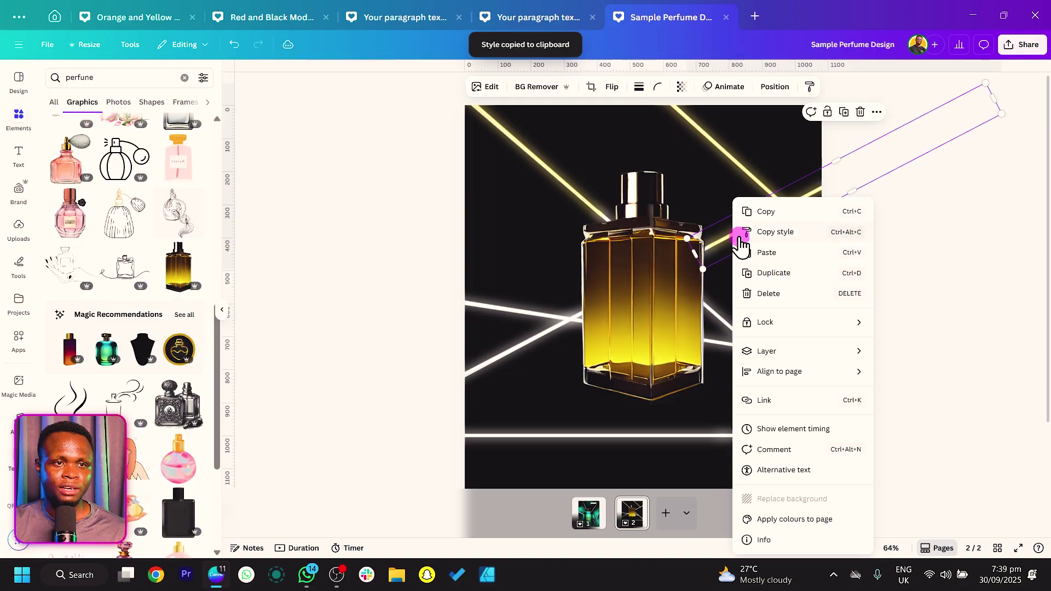
left_click(739, 229)
left_click(505, 361)
right_click(506, 362)
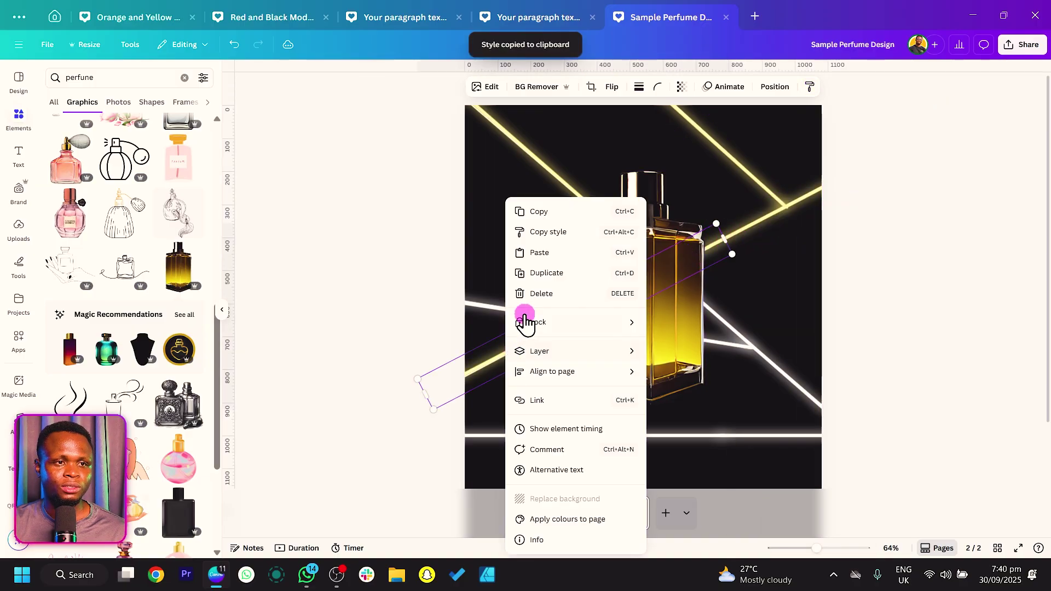
left_click(547, 232)
left_click(499, 310)
Step: Copy the yellow line style onto the long diagonal to the lower right of the bottle
right_click(499, 310)
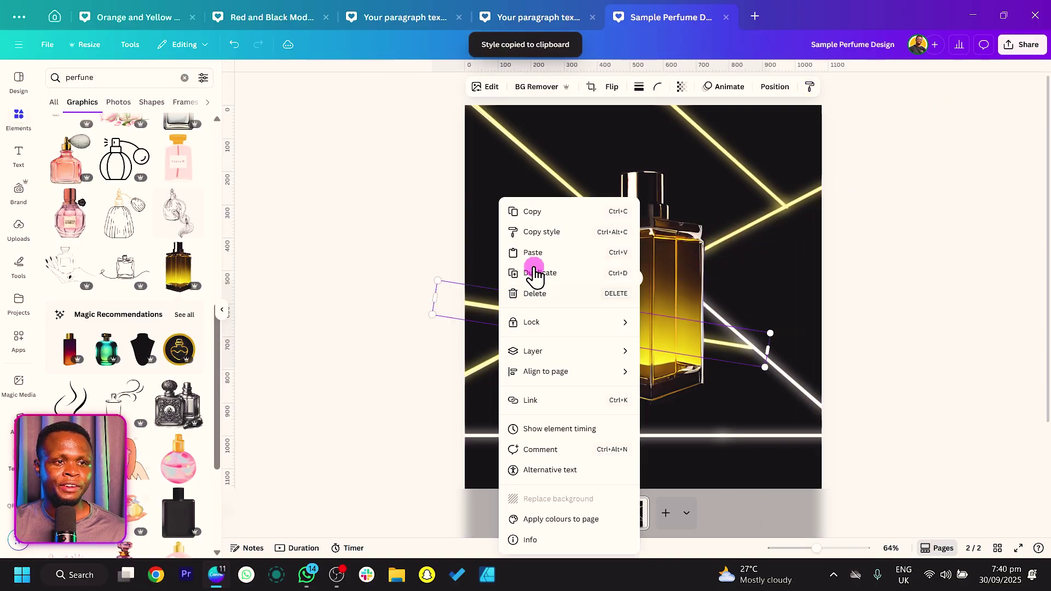
left_click(547, 230)
left_click(769, 371)
left_click(783, 377)
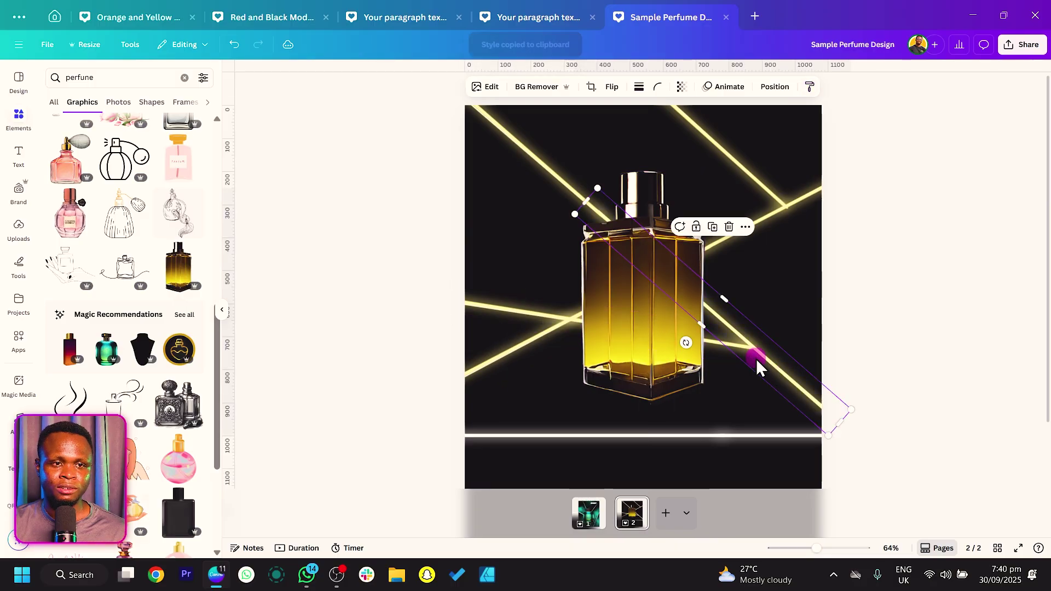
Step: Copy the yellow line style onto both segments of the horizontal line below the bottle
right_click(757, 359)
left_click(810, 232)
left_click(682, 432)
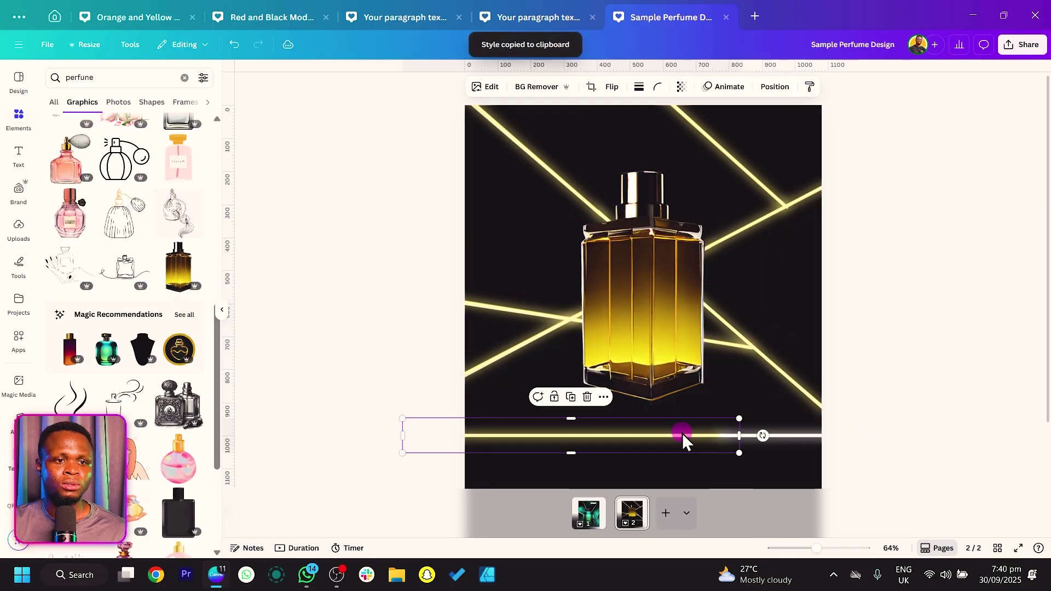
right_click(698, 443)
left_click(746, 241)
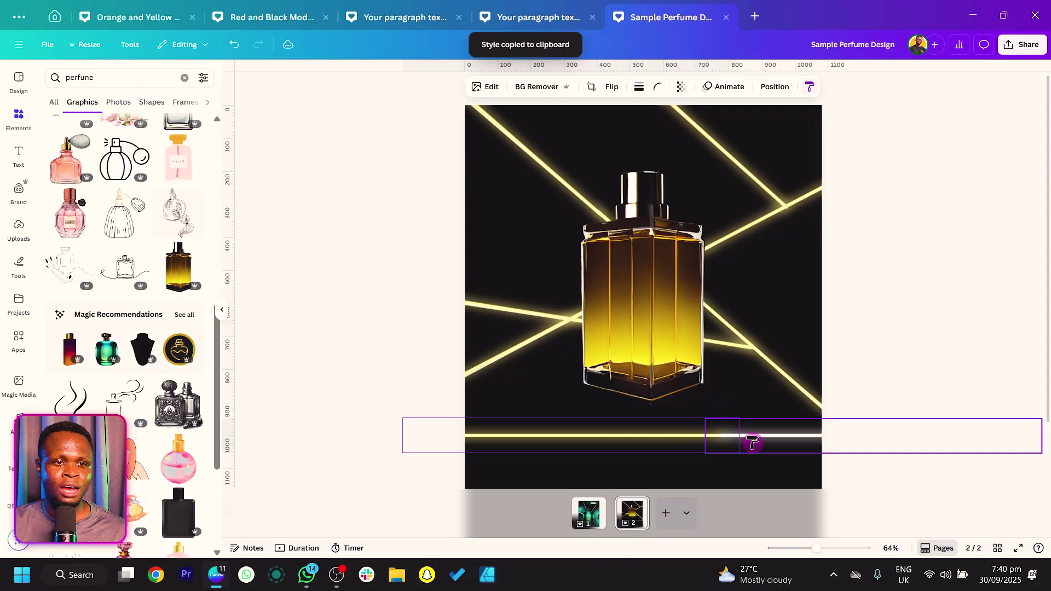
left_click(753, 444)
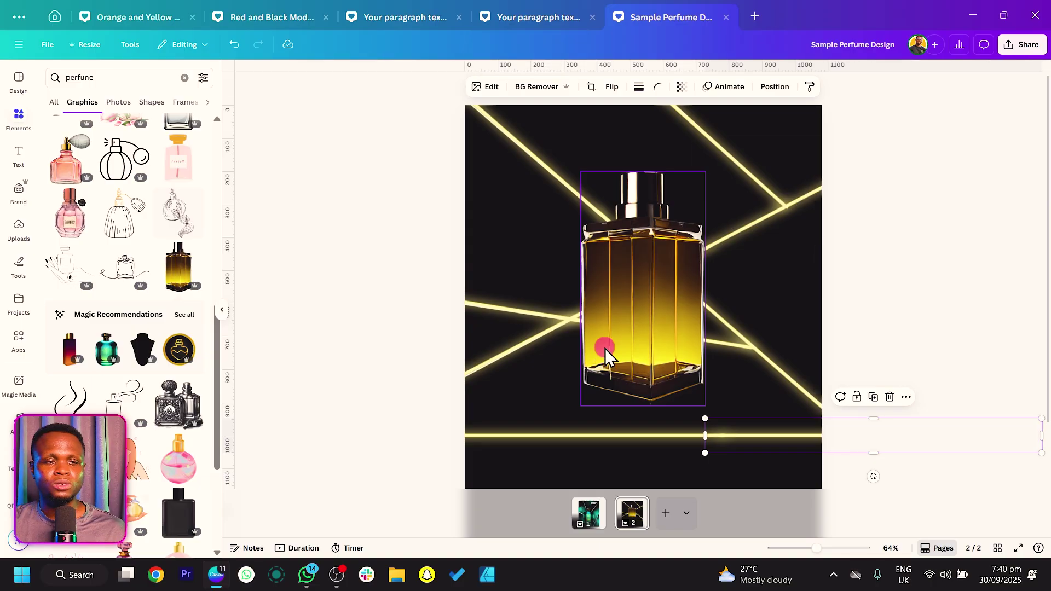
Step: Duplicate the perfume bottle, rotate the copy 180° upside down and place it to the left of the original
left_click_drag(644, 321, 664, 340)
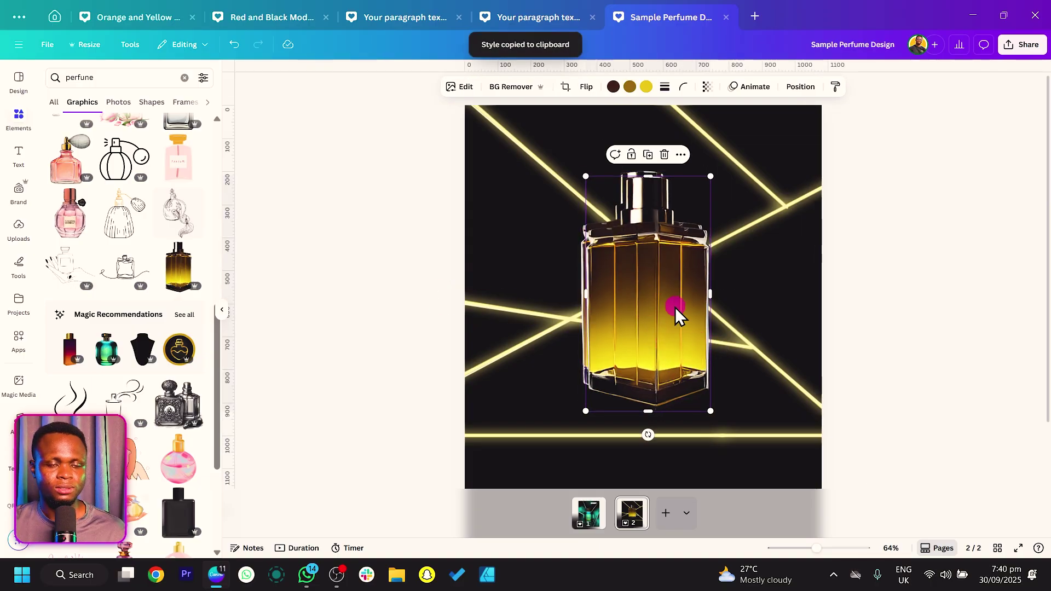
left_click_drag(648, 435, 644, 200)
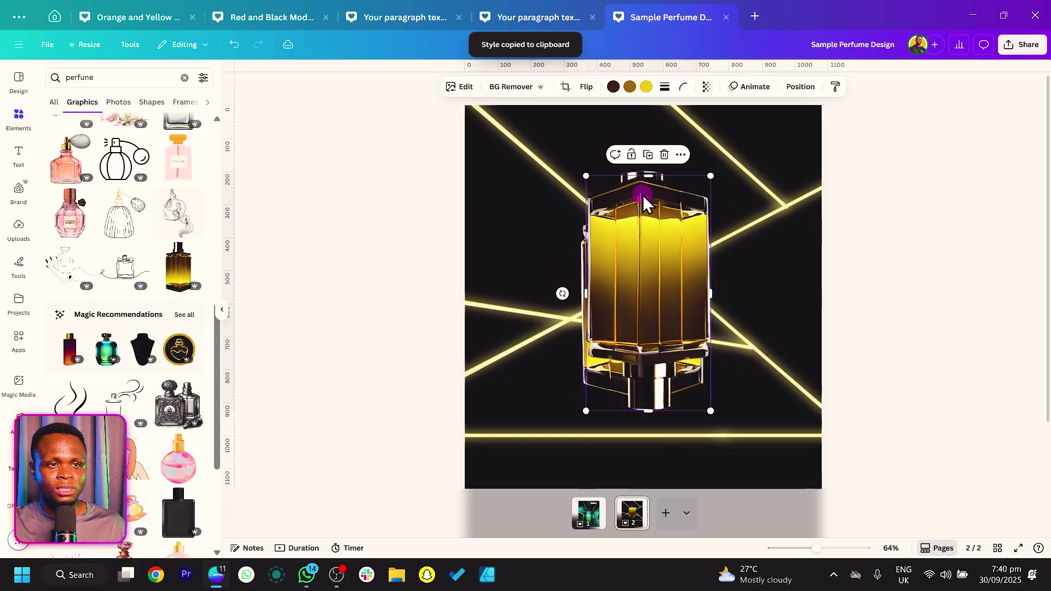
left_click_drag(678, 295, 584, 286)
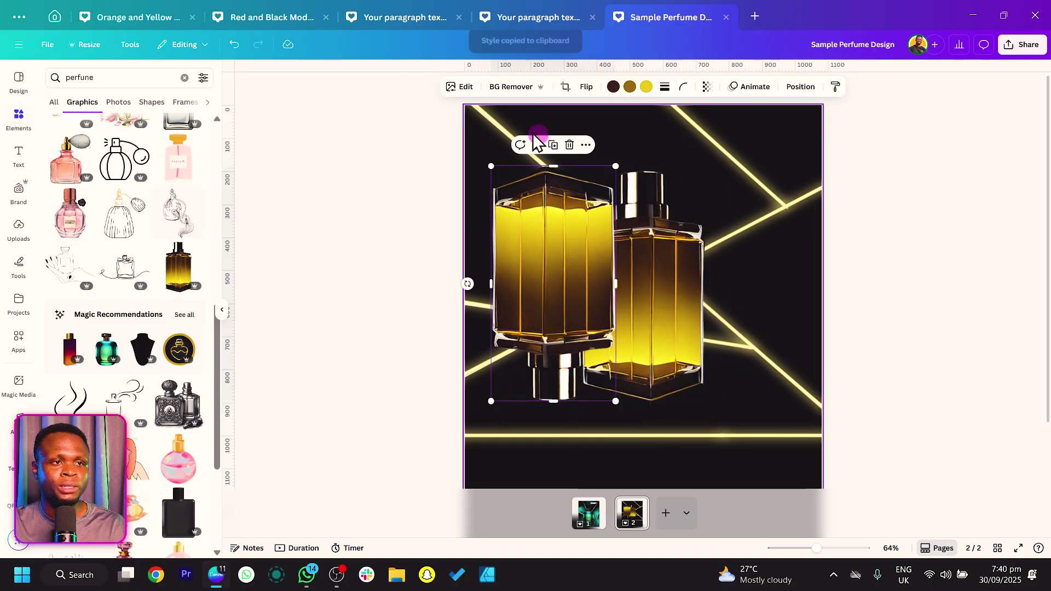
Step: Search the apps for "image blend" and open Image Blender for the upside-down bottle
left_click(19, 337)
left_click(136, 77)
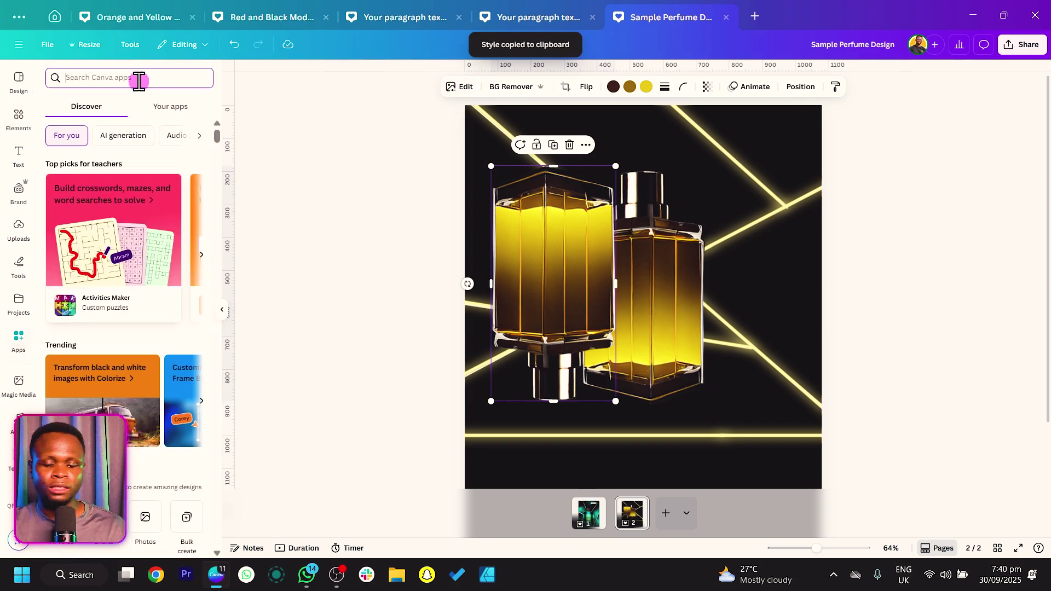
type("image blend")
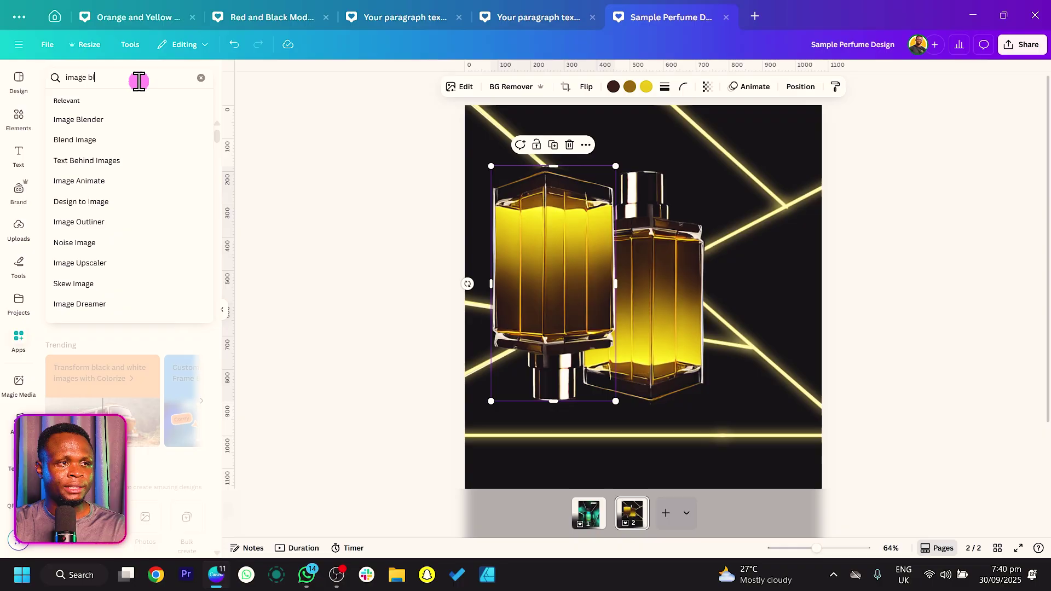
key("Return")
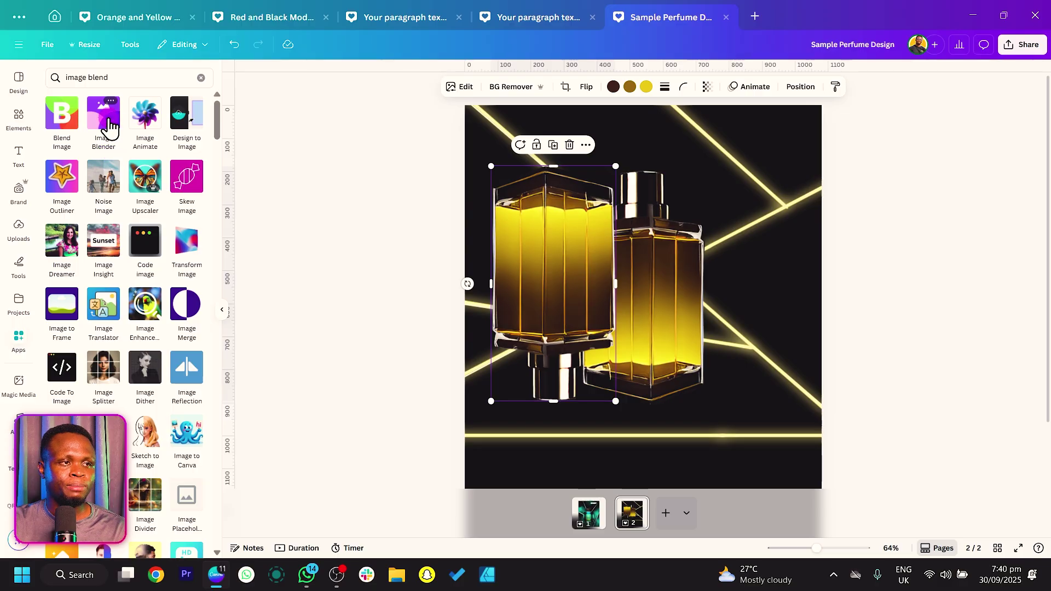
left_click(111, 123)
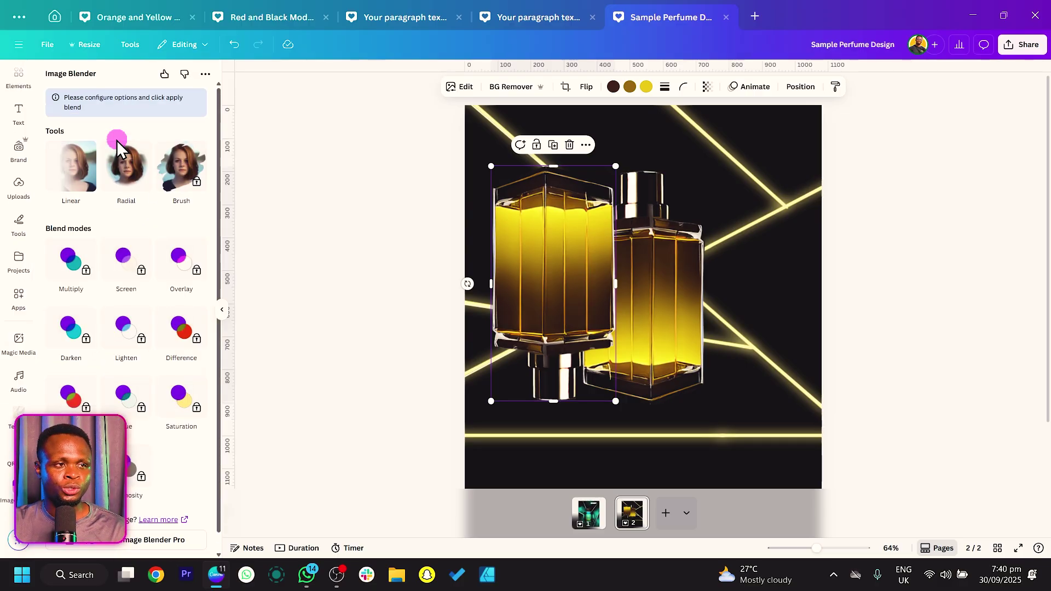
Step: Apply a vertical Linear blend to the upside-down bottle, keeping its base and fading out the rest towards the cap, and save it
left_click(76, 176)
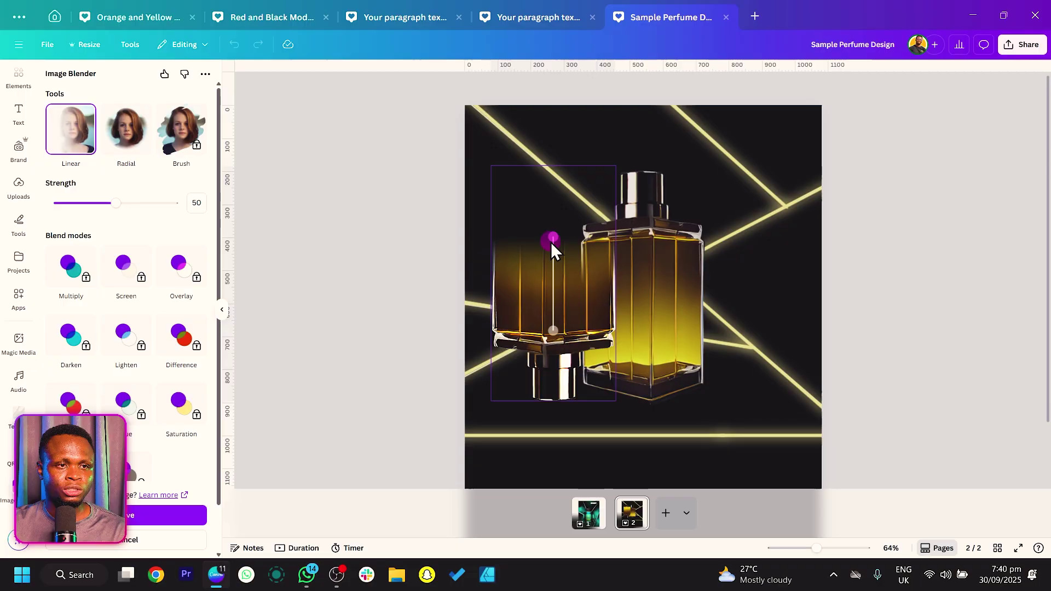
left_click_drag(552, 236, 537, 297)
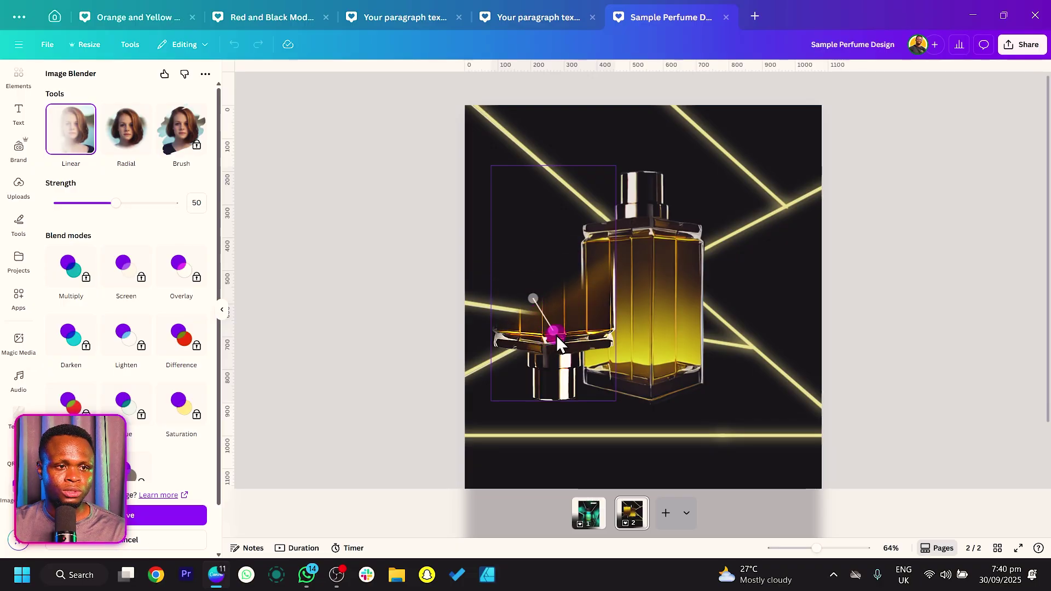
left_click_drag(557, 335, 546, 183)
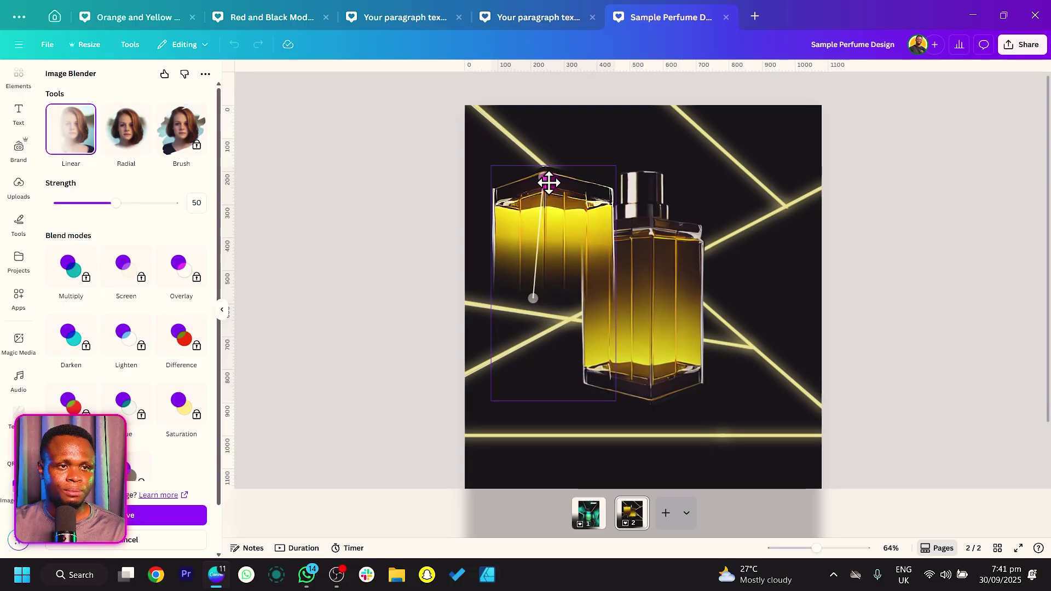
mouse_move(534, 298)
left_mouse_down()
mouse_move(549, 314)
mouse_move(558, 286)
mouse_move(551, 294)
left_mouse_up()
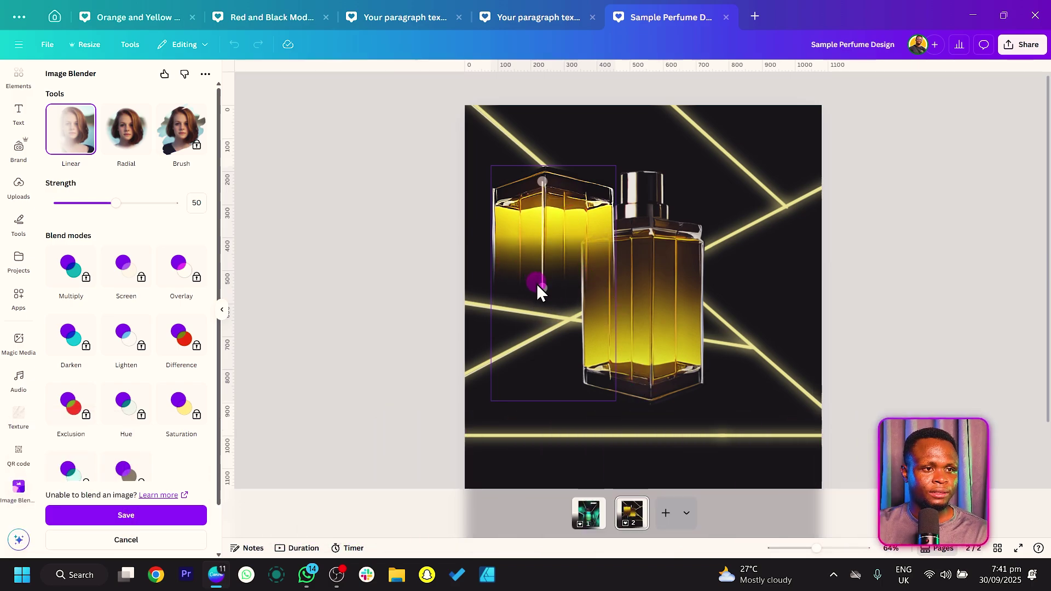
left_click_drag(543, 286, 549, 263)
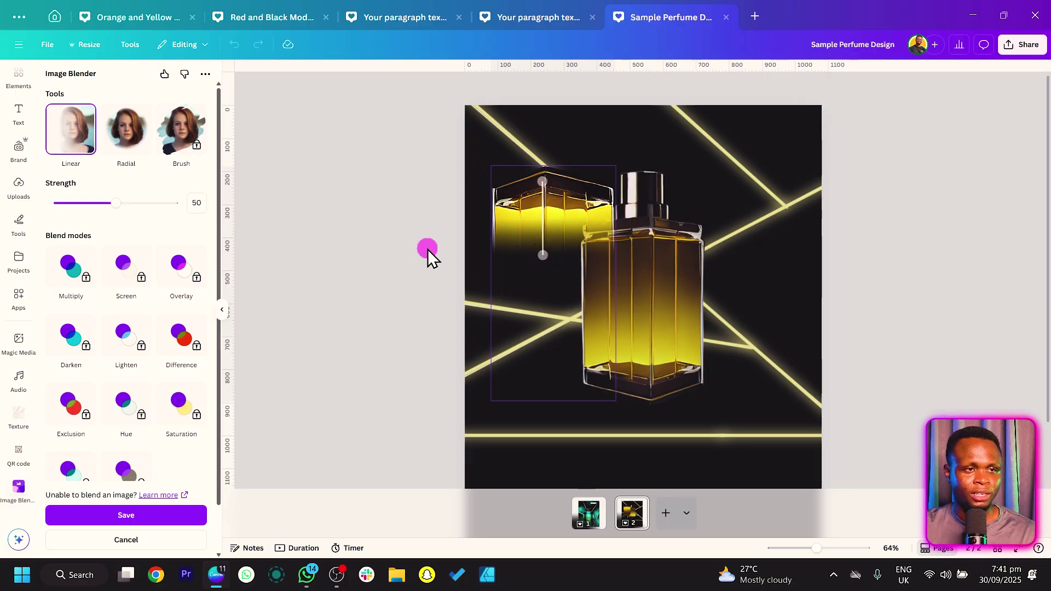
left_click(165, 516)
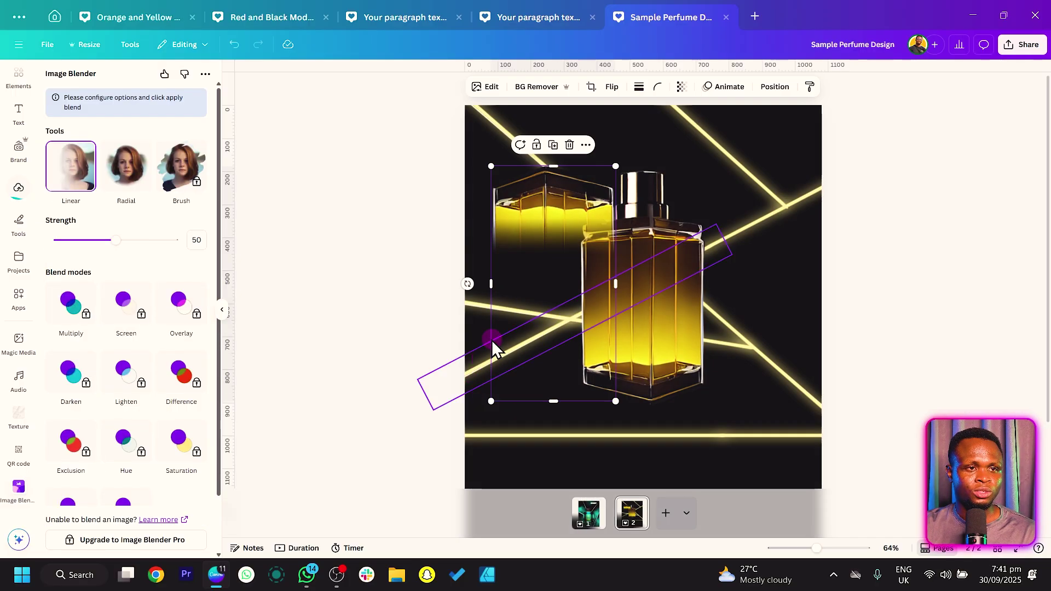
Step: Place the faded bottle copy directly beneath the original as a reflection, lower its opacity and align it with the bottle's base
left_click_drag(580, 195, 675, 404)
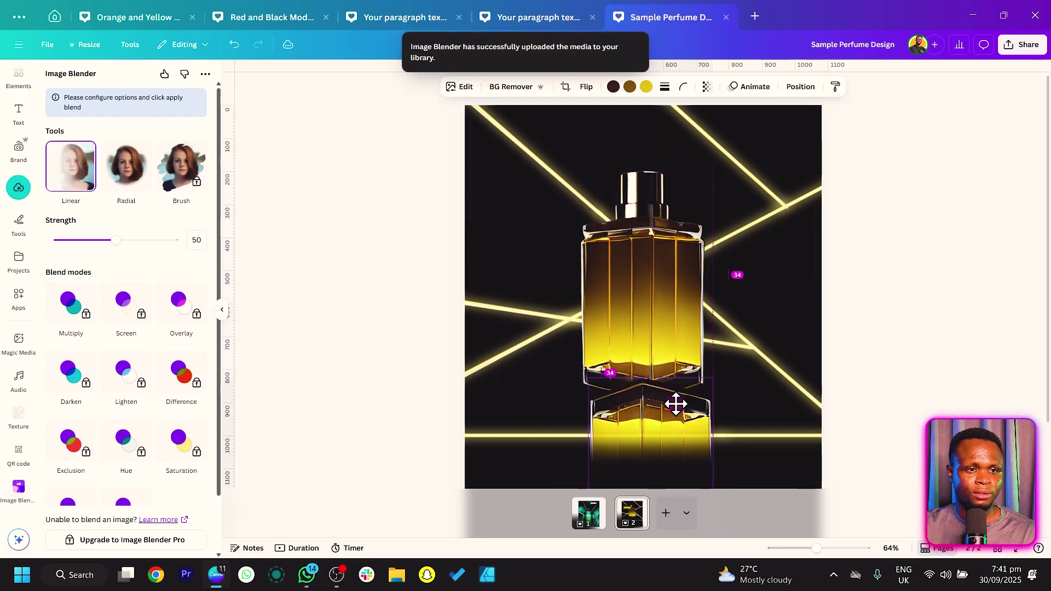
left_click(717, 89)
mouse_move(694, 129)
left_mouse_down()
mouse_move(728, 129)
mouse_move(686, 129)
left_mouse_up()
mouse_move(646, 415)
left_mouse_down()
mouse_move(646, 437)
mouse_move(650, 412)
mouse_move(659, 442)
mouse_move(645, 427)
left_mouse_up()
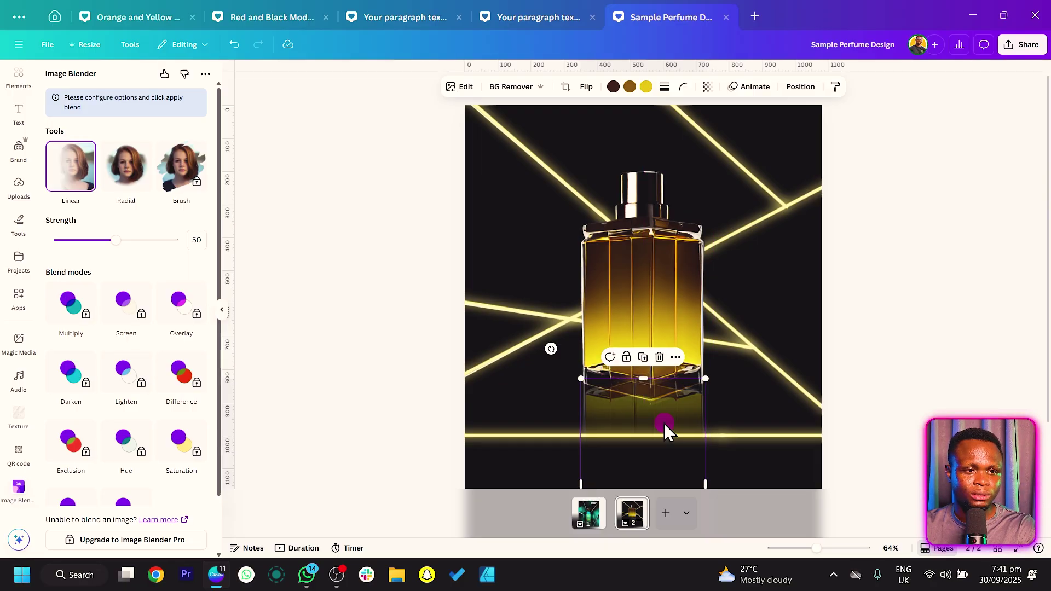
Step: Move the reflection behind the main bottle in the layer order
right_click(665, 423)
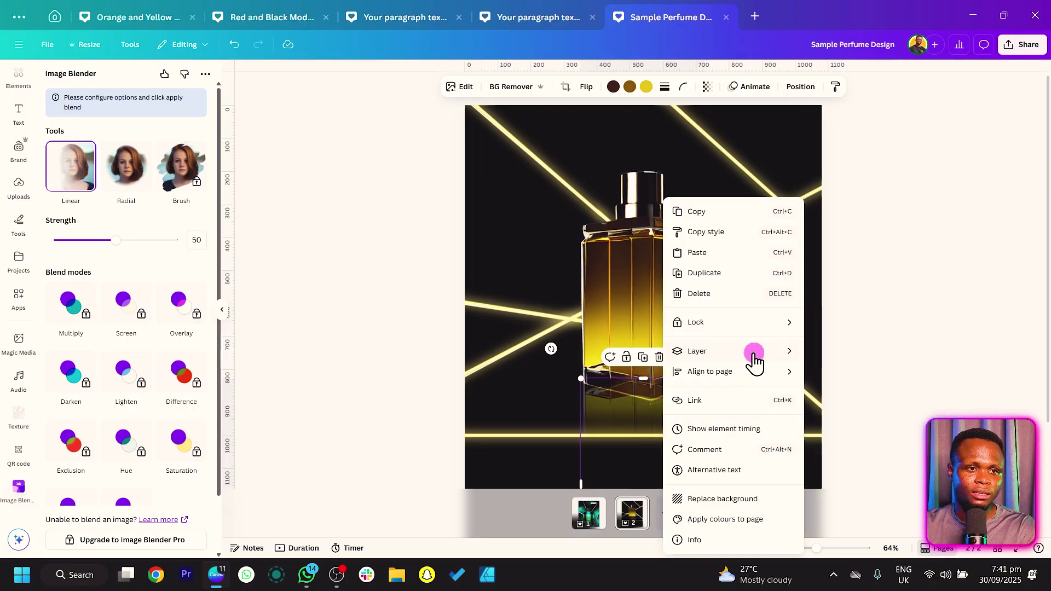
mouse_move(754, 358)
left_click(828, 413)
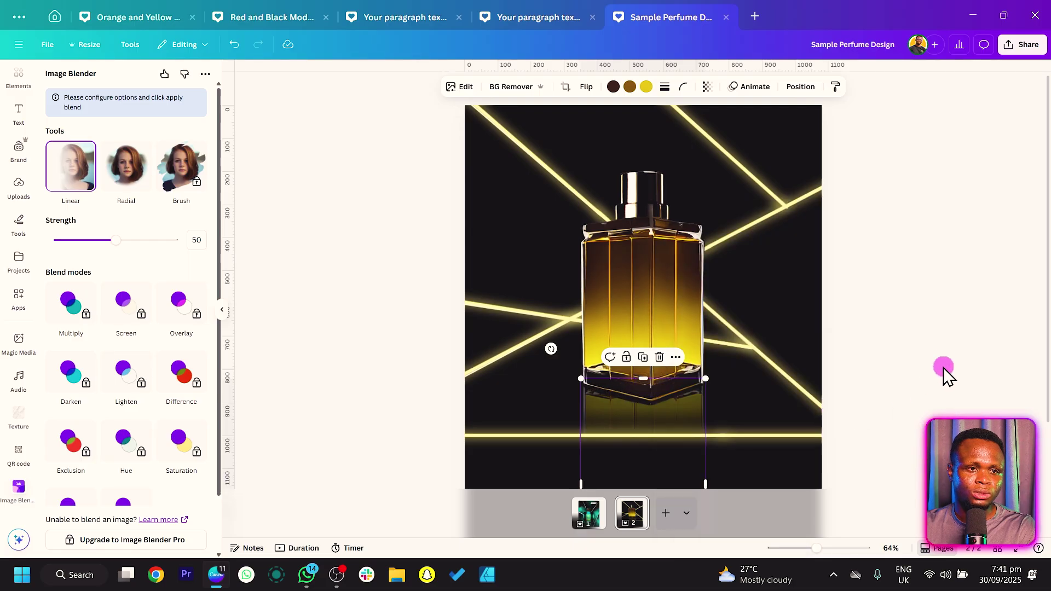
left_click(945, 376)
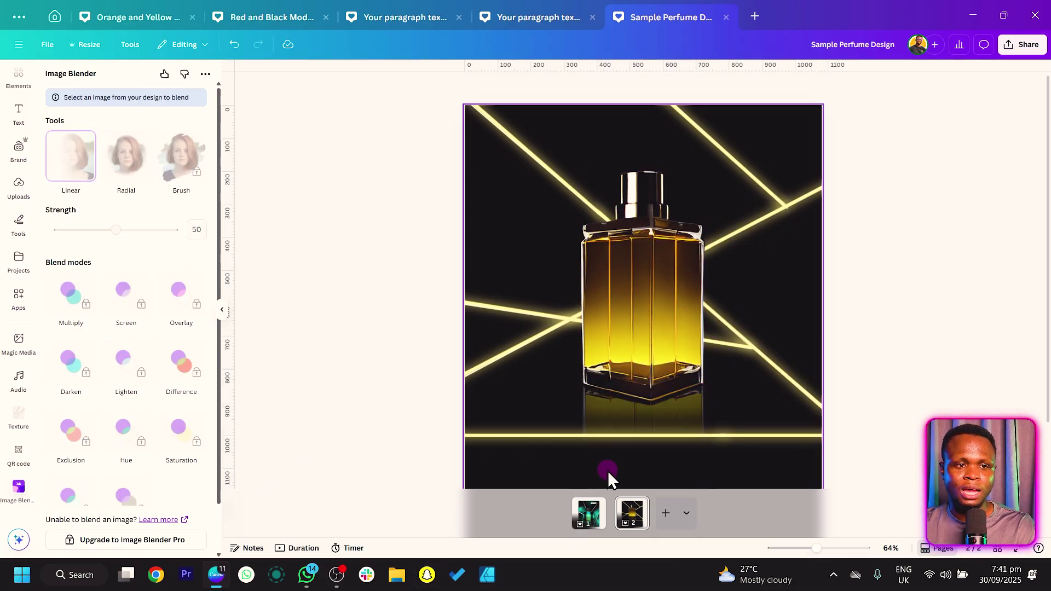
Step: Try a Linear blend strength of 15 for the reflection in Image Blender
left_click(643, 416)
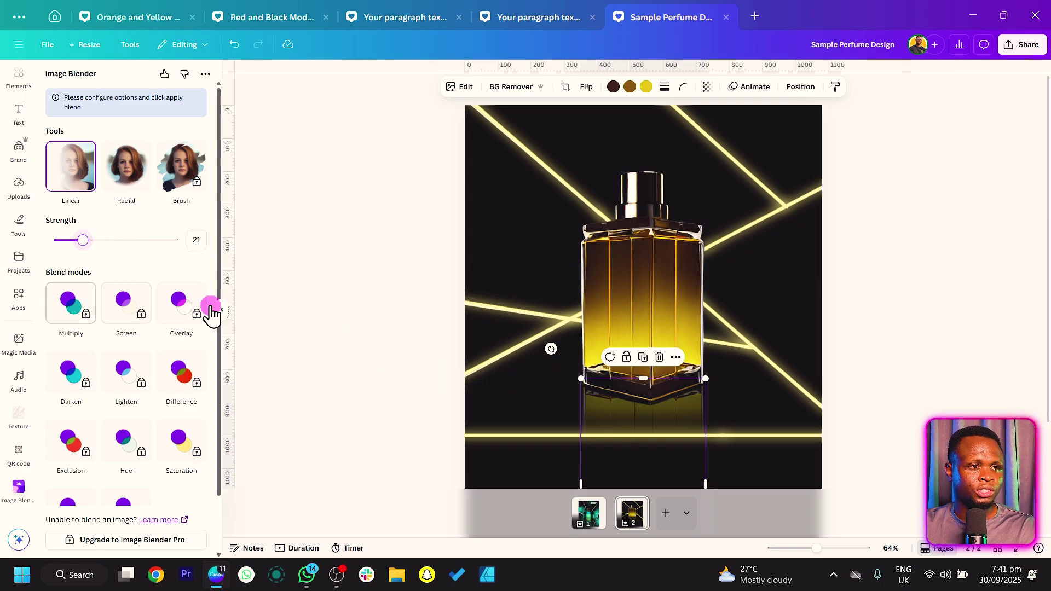
left_click_drag(65, 241, 77, 241)
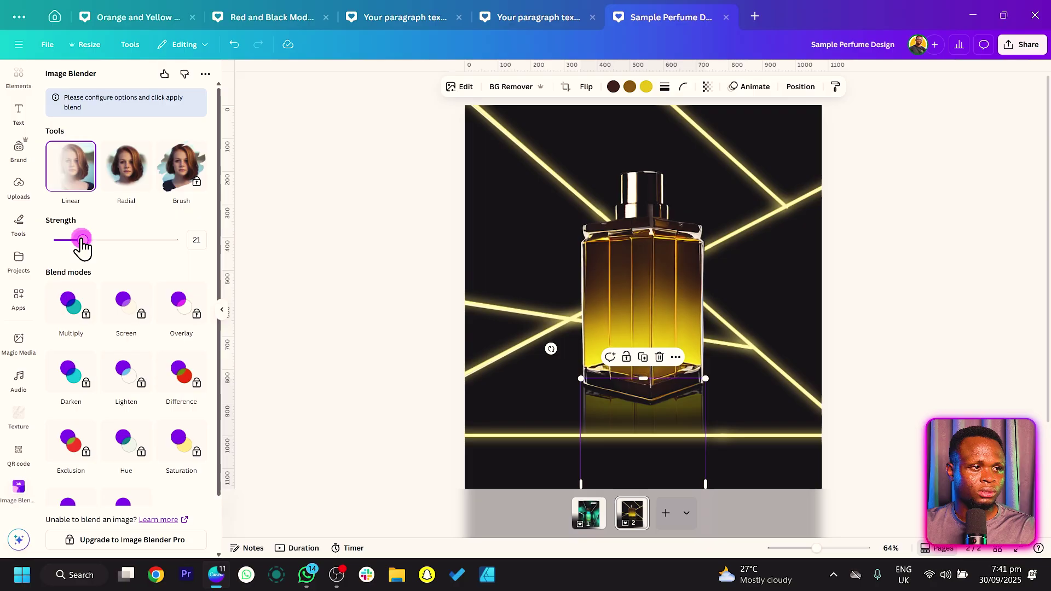
scroll(176, 459, "down", 1)
left_click(421, 362)
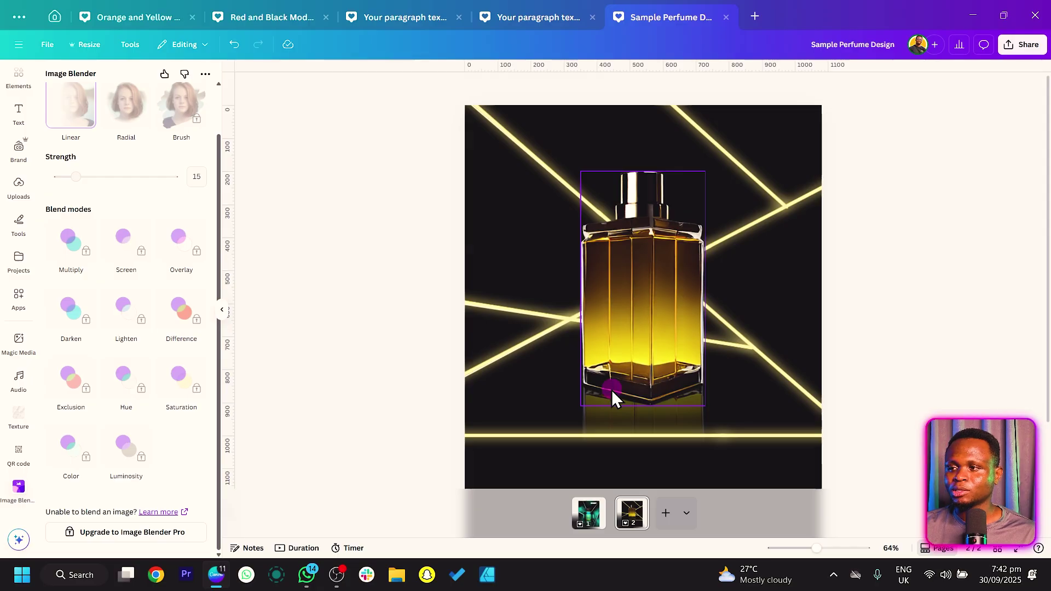
left_click(415, 363)
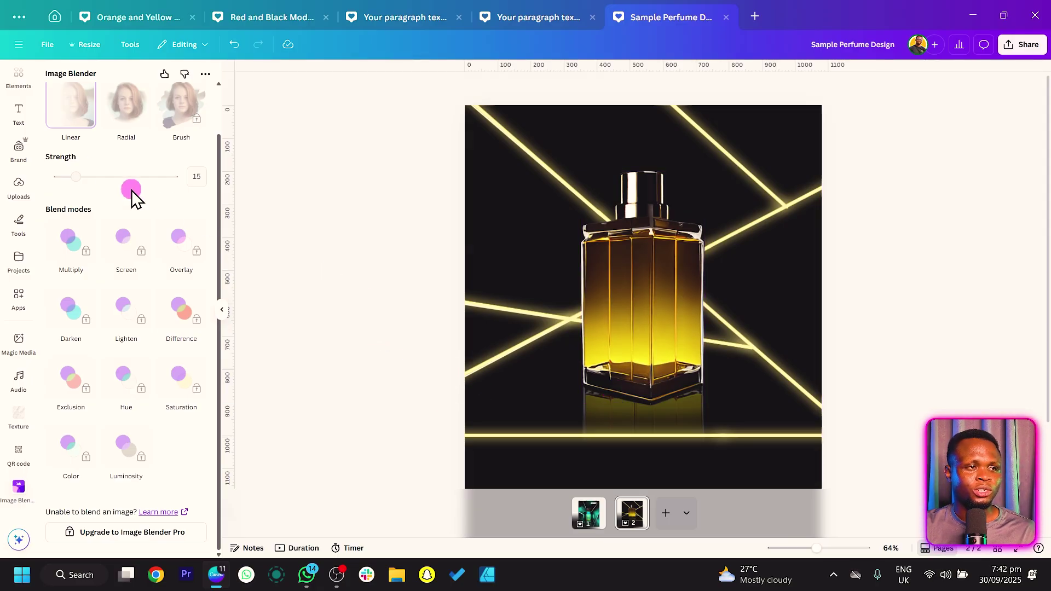
Step: Search the elements for "smoke" graphics and place a wispy white smoke graphic over the perfume bottle
scroll(82, 213, "up", 1)
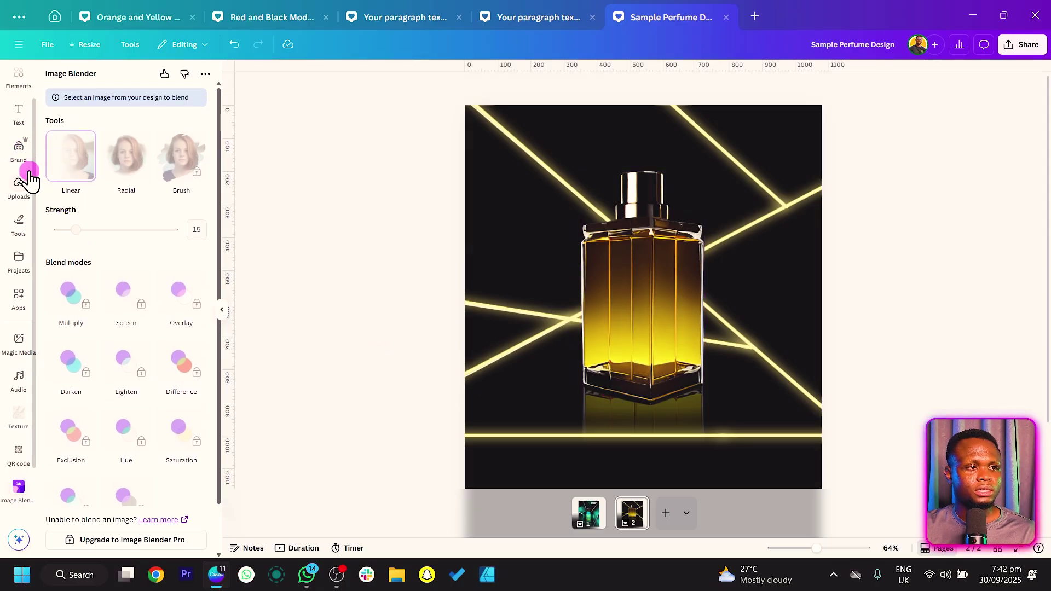
scroll(19, 118, "up", 1)
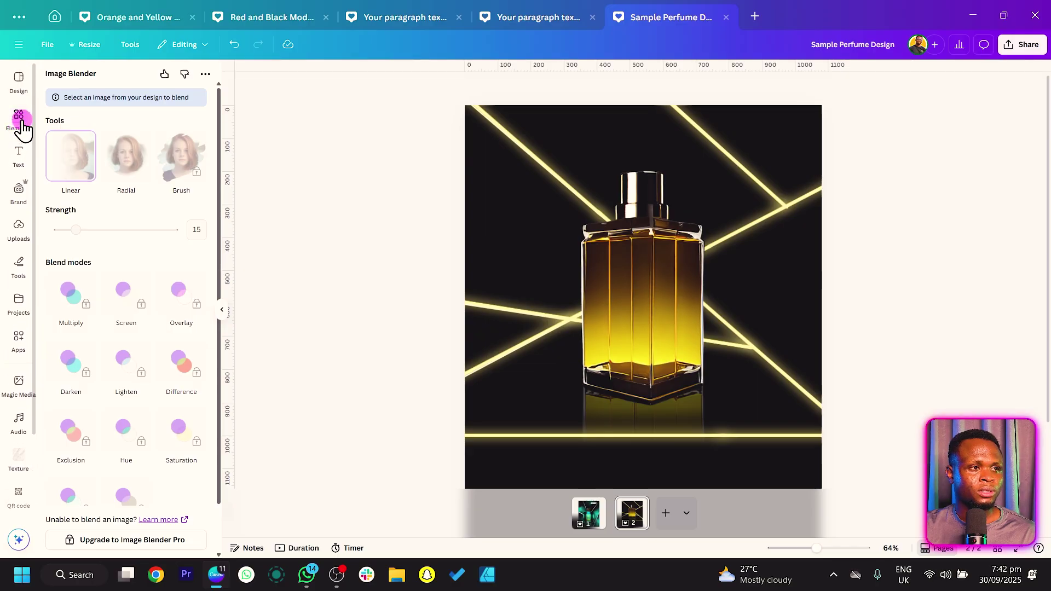
left_click(21, 121)
left_click(136, 79)
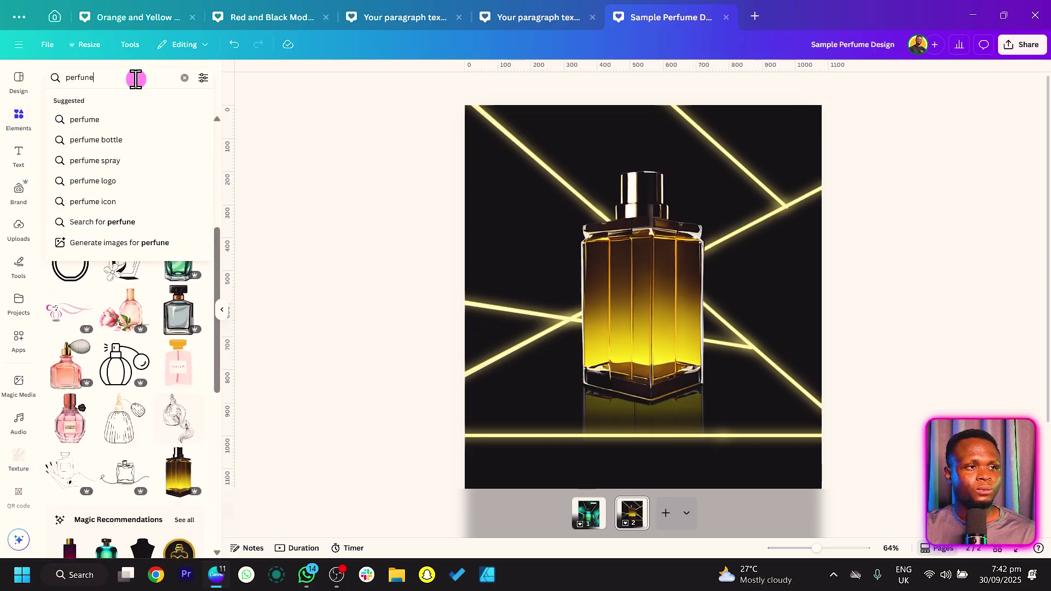
type("smoke")
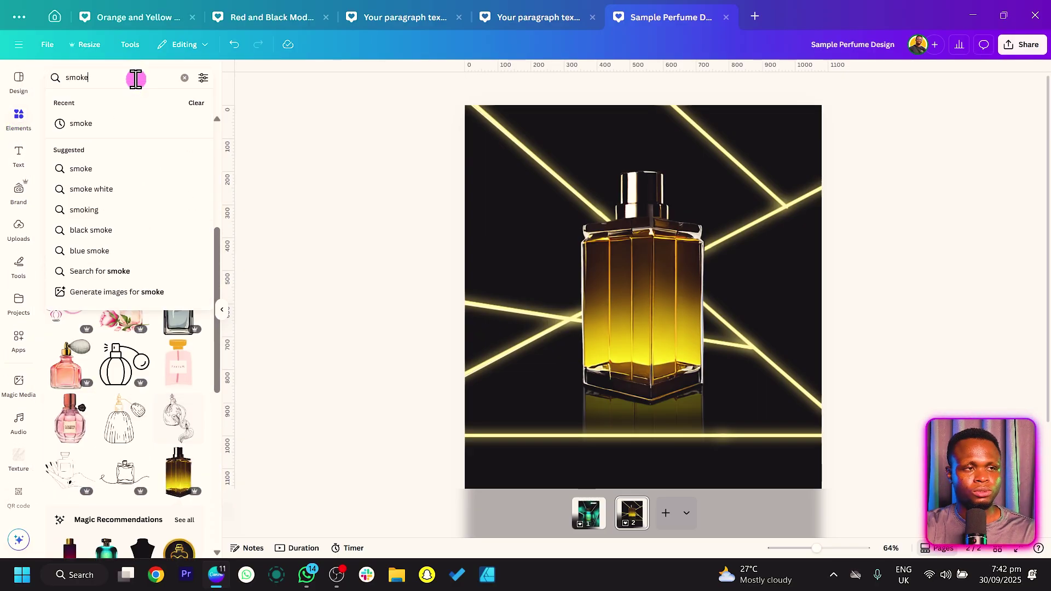
key("Return")
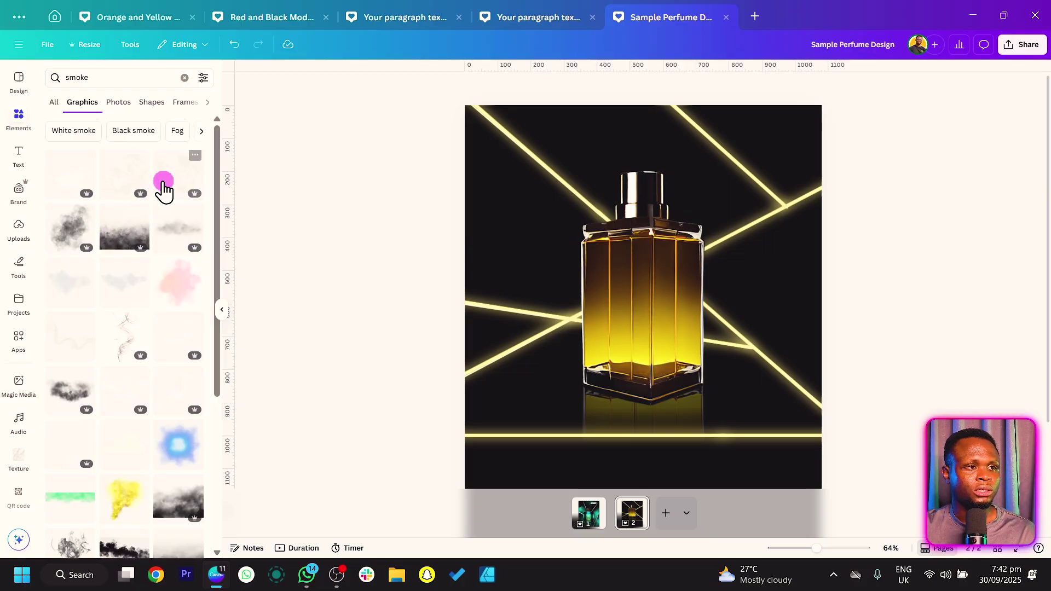
left_click_drag(188, 181, 659, 345)
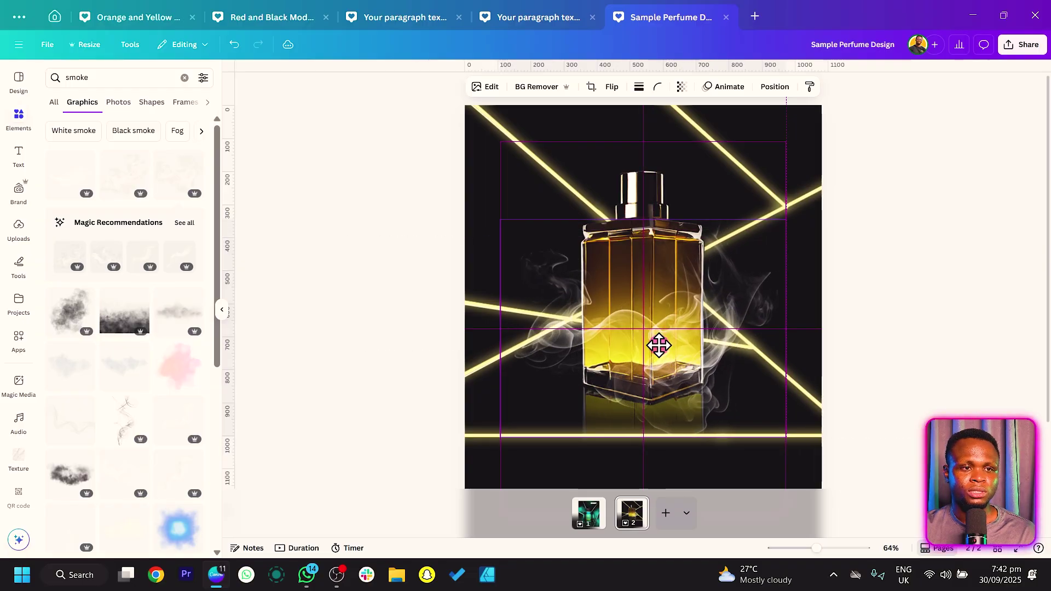
Step: Tint the wispy smoke yellow with temperature 100 and tint -100, and shift it slightly upward over the bottle
left_click(486, 87)
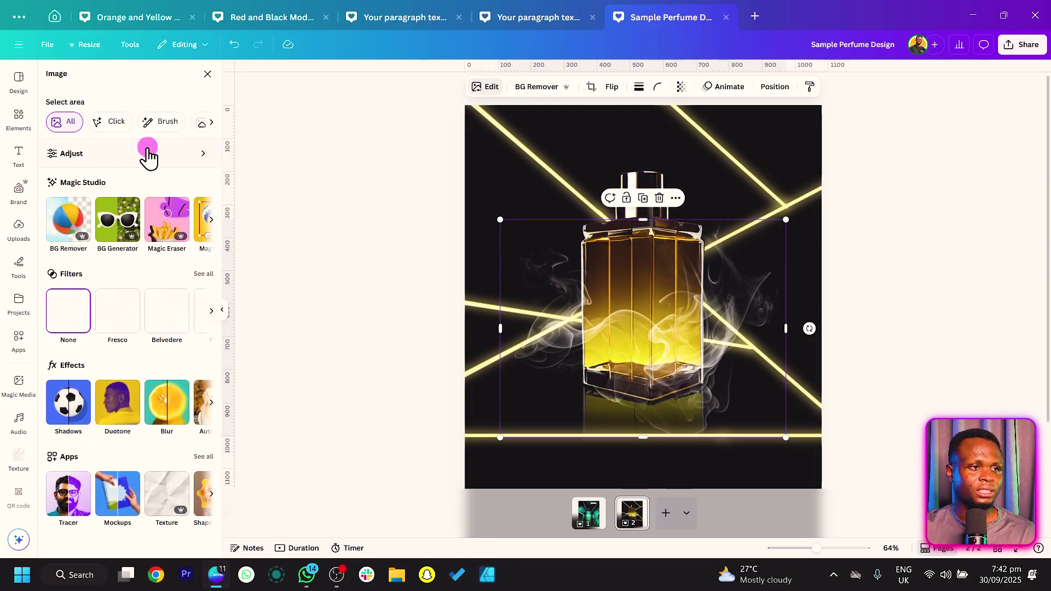
left_click(129, 154)
left_click_drag(110, 208, 230, 219)
left_click_drag(117, 249, 12, 253)
left_click_drag(730, 311, 730, 309)
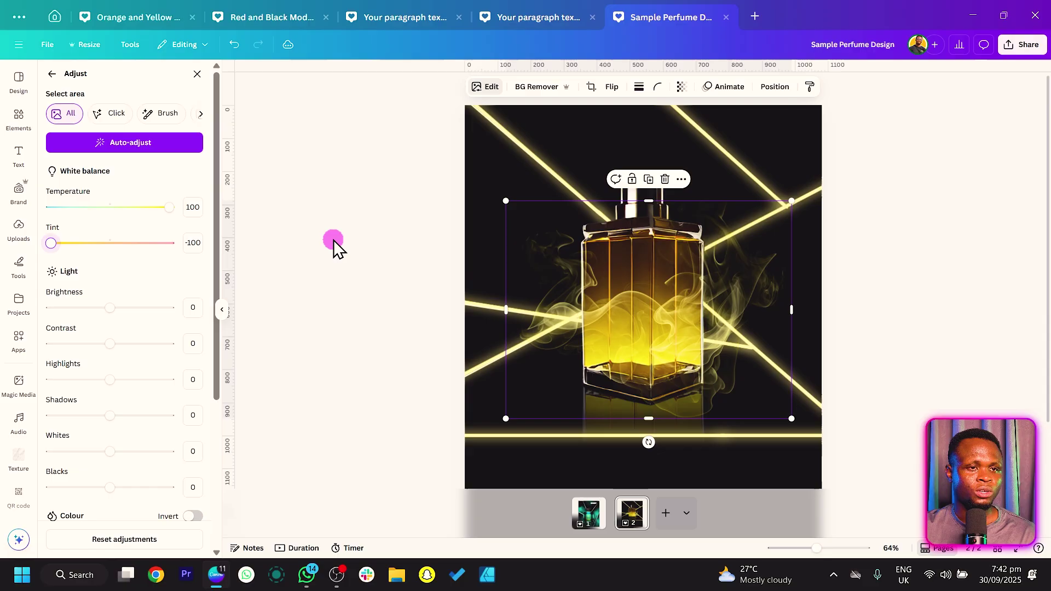
Step: Search again for "smoke" graphics and add a soft white smoke cloud to the design
left_click(18, 118)
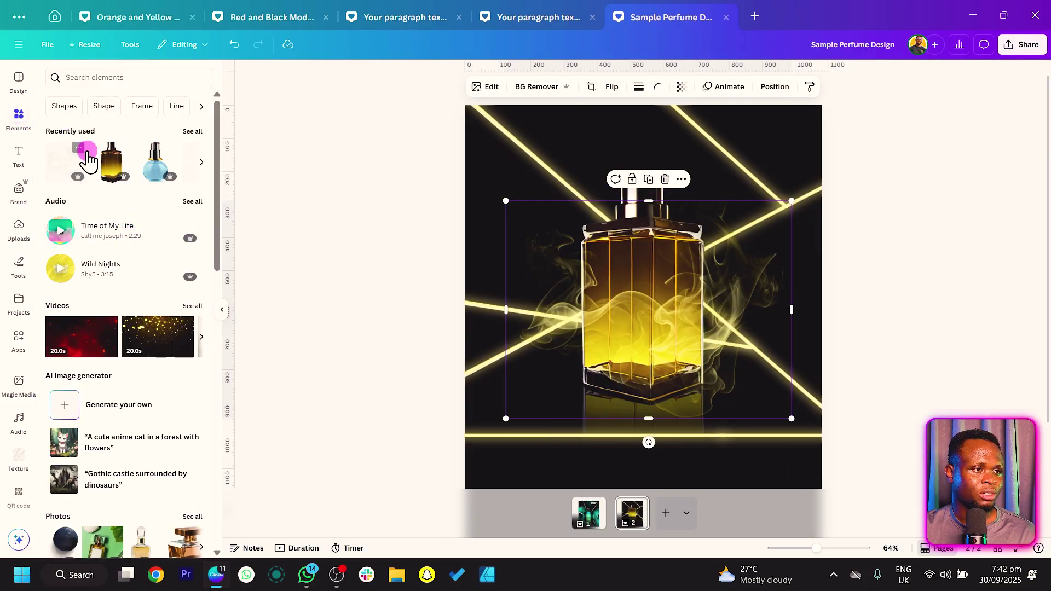
left_click(143, 76)
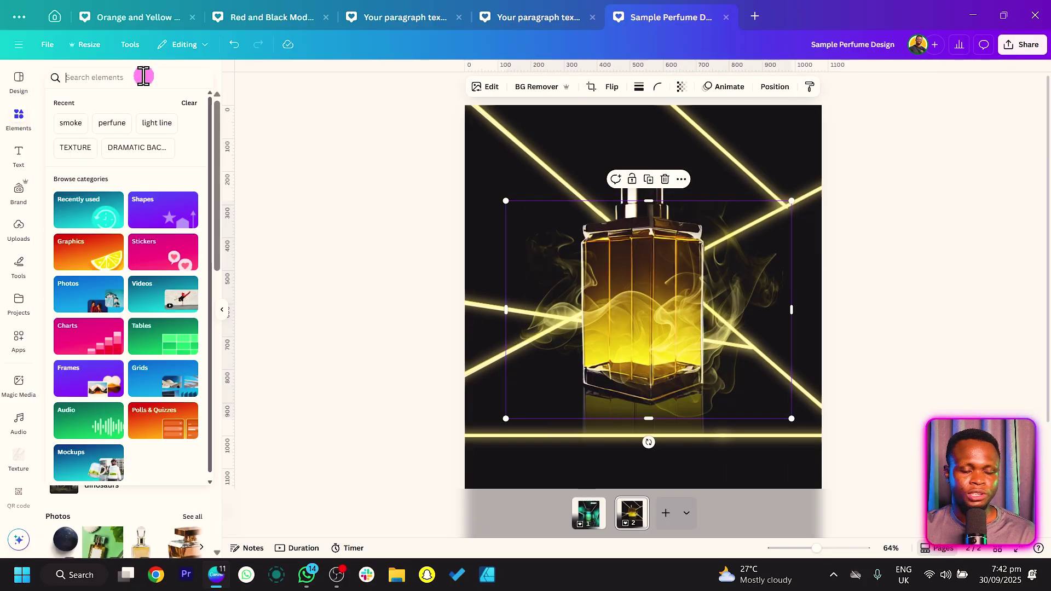
type("sma")
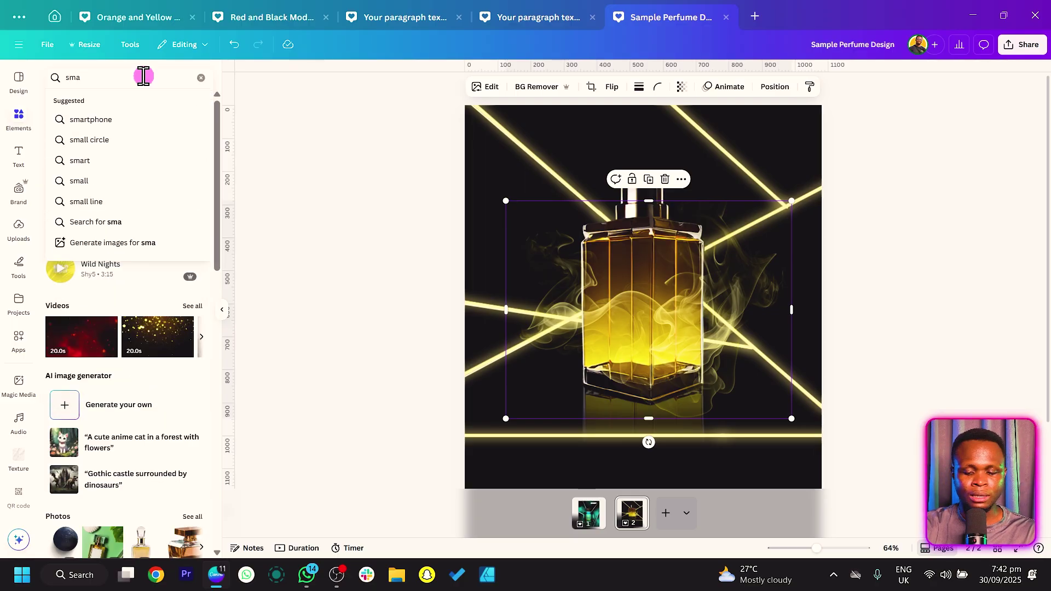
type("oke")
key("Return")
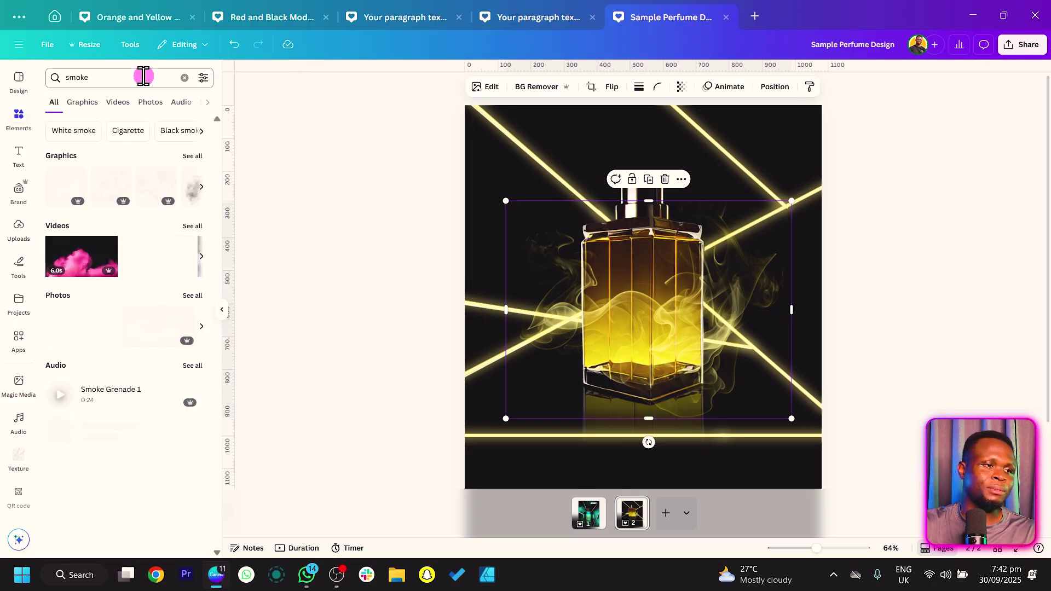
left_click(189, 157)
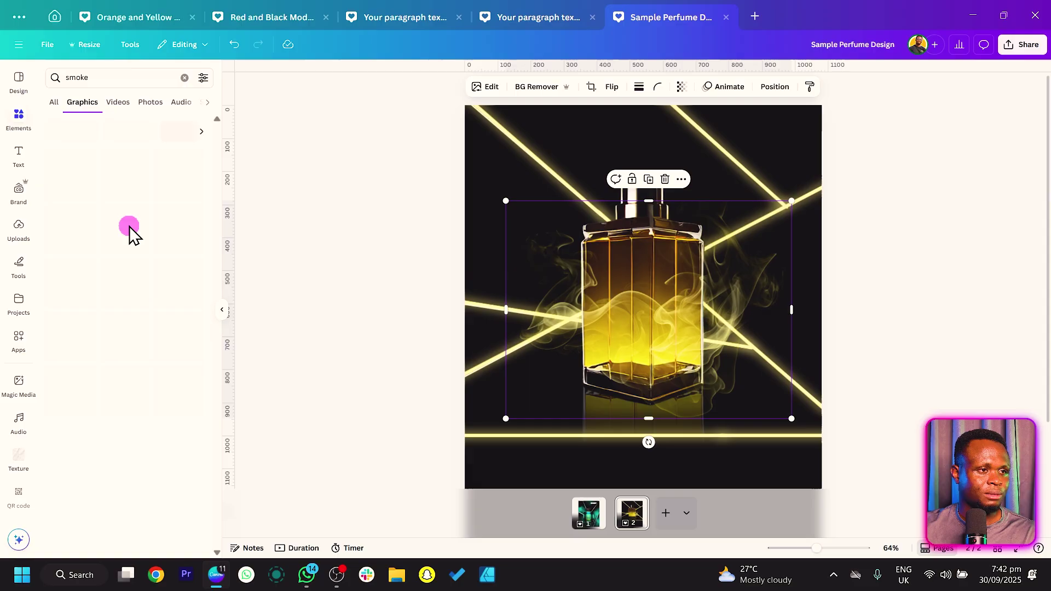
scroll(164, 296, "down", 3)
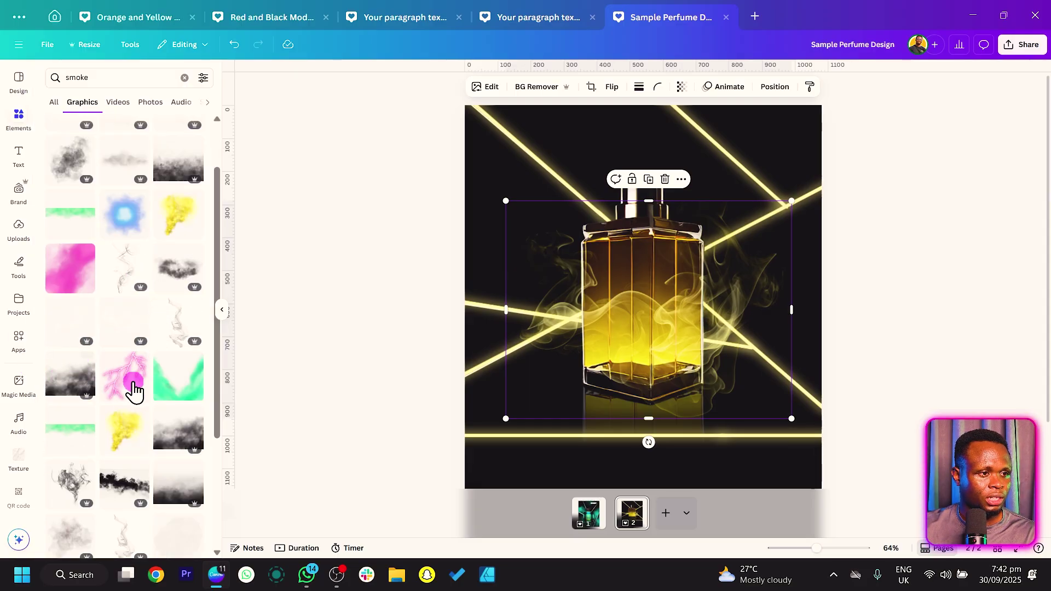
scroll(147, 378, "down", 5)
left_click_drag(171, 398, 656, 402)
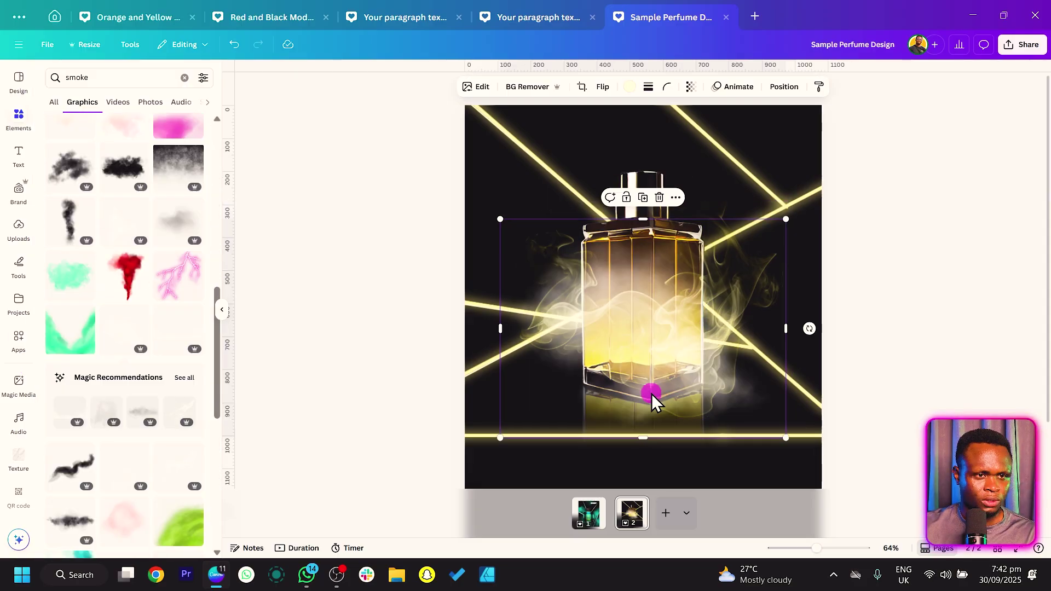
Step: Move the smoke cloud to the page's upper left, crop its lower edge and copy the yellow wispy smoke's style onto it
left_click_drag(722, 385, 638, 249)
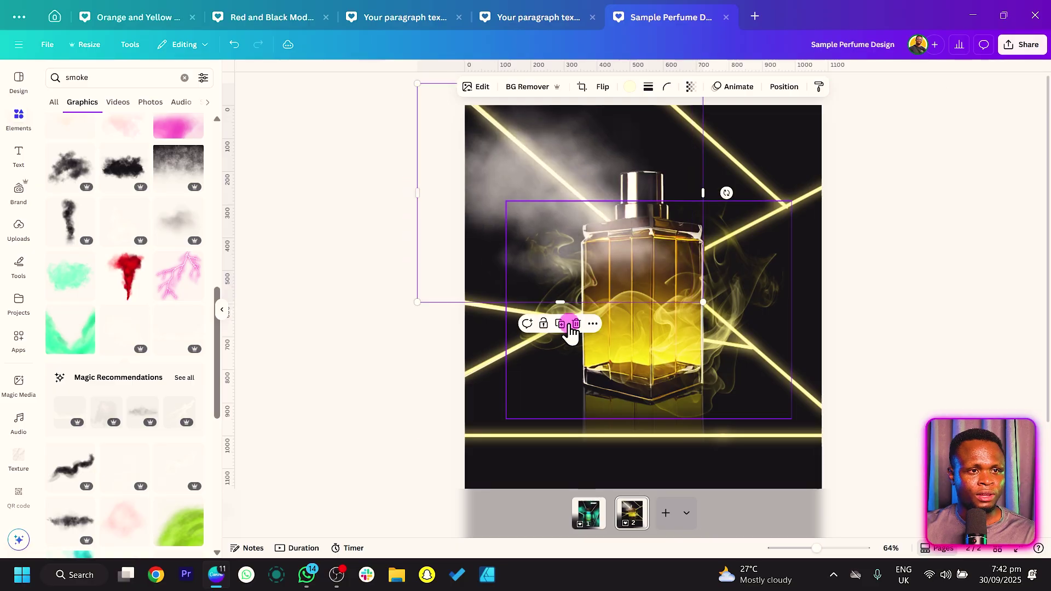
left_click_drag(563, 301, 683, 327)
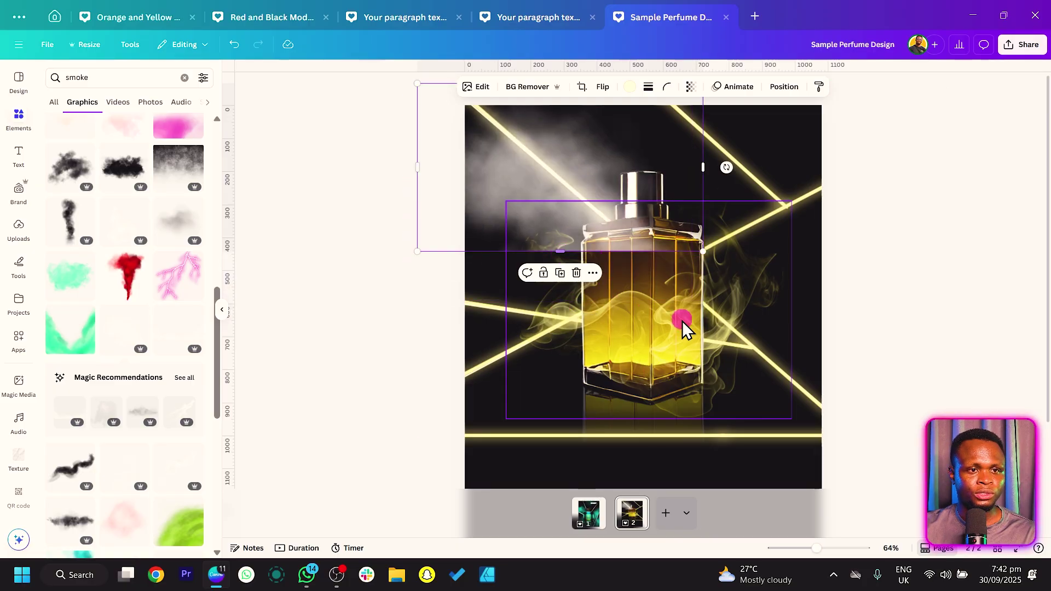
right_click(703, 310)
left_click(750, 238)
left_click(591, 157)
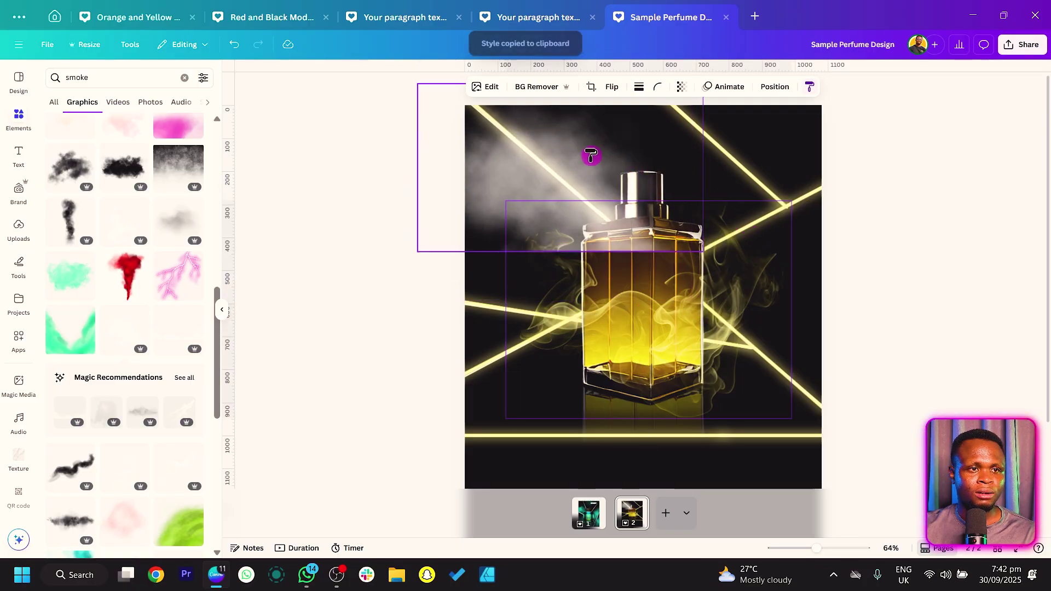
Step: Position the yellow smoke cloud above the bottle cap and rotate it about 39°
left_click_drag(555, 180, 589, 140)
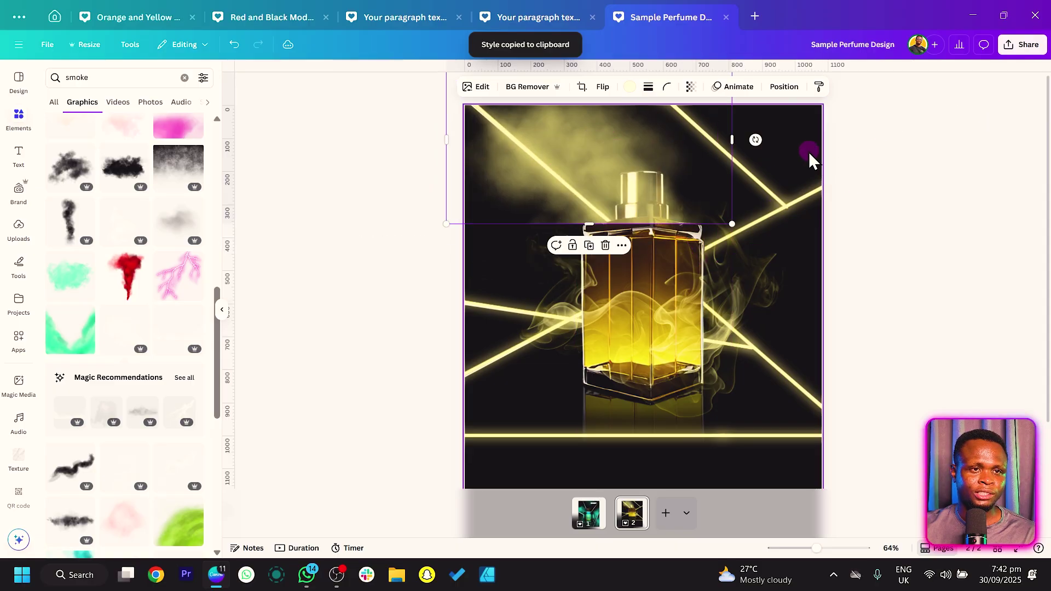
left_click_drag(755, 141, 739, 265)
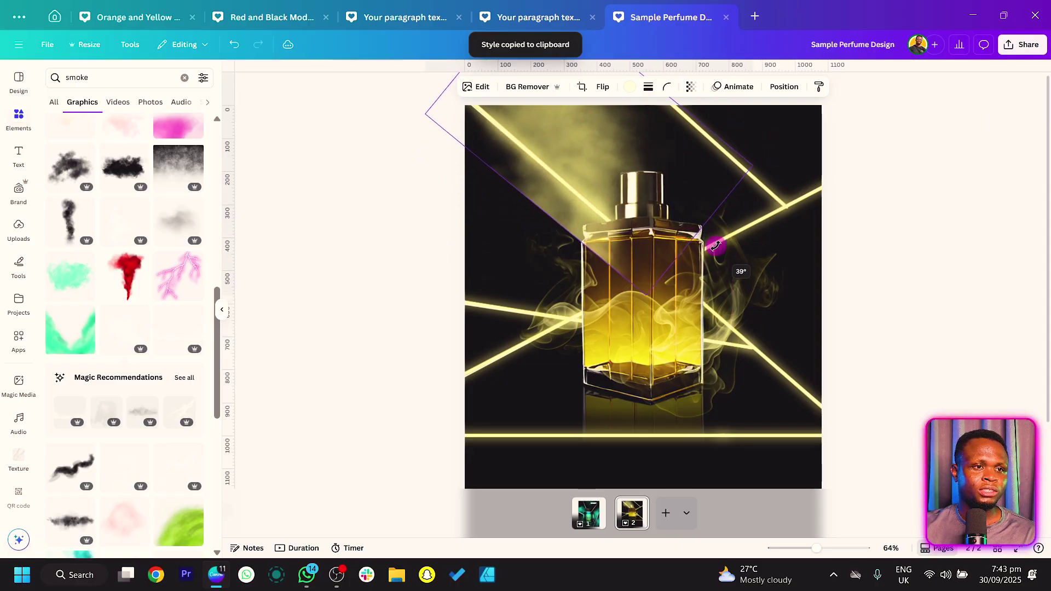
left_click_drag(589, 157, 613, 129)
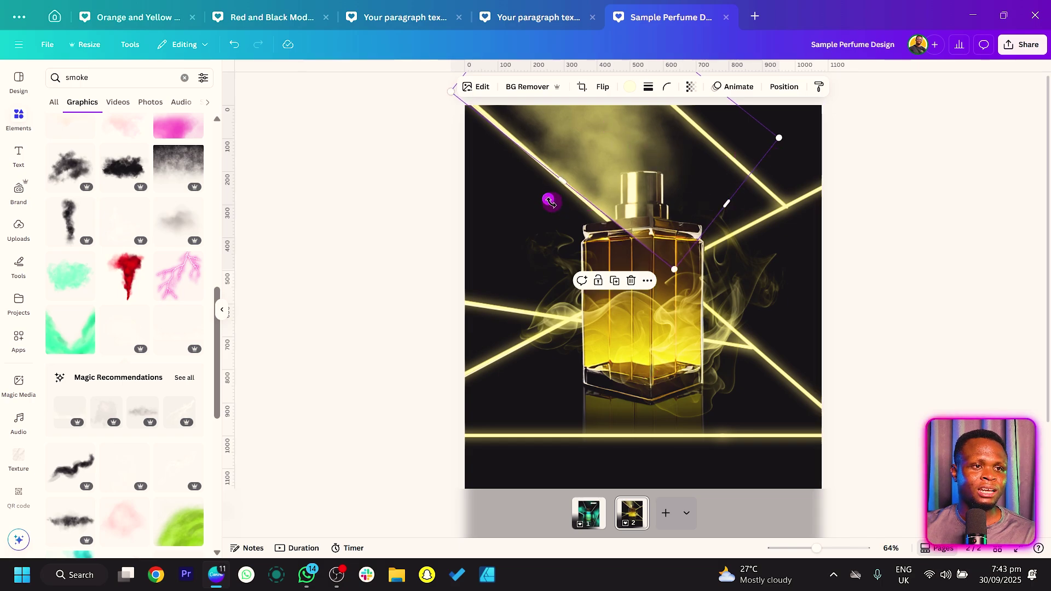
left_click_drag(550, 197, 548, 196)
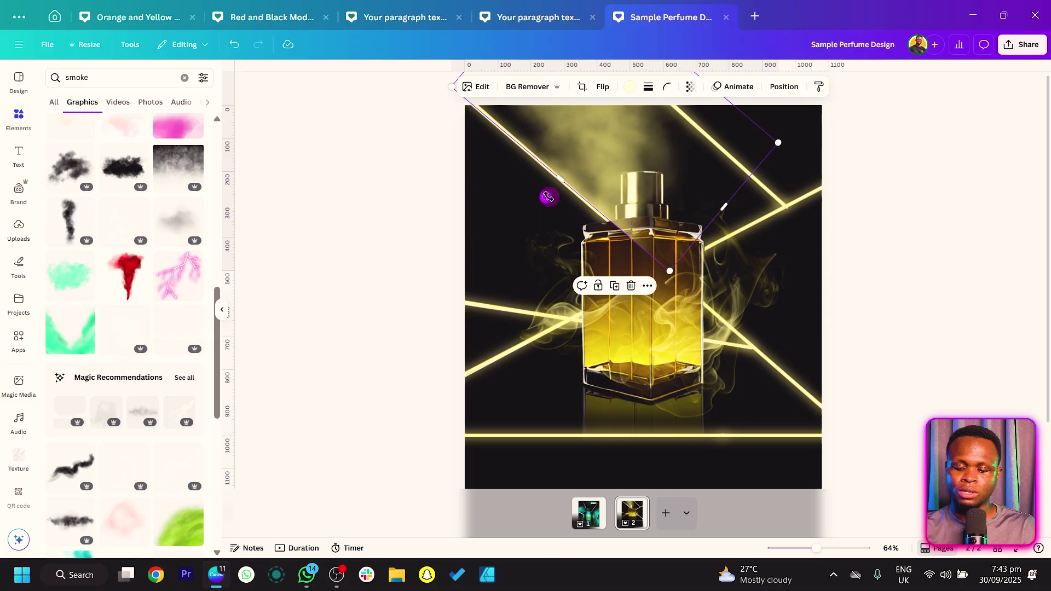
Step: Move the smoke cloud below the bottle and glowing lines in the layer order
right_click(618, 130)
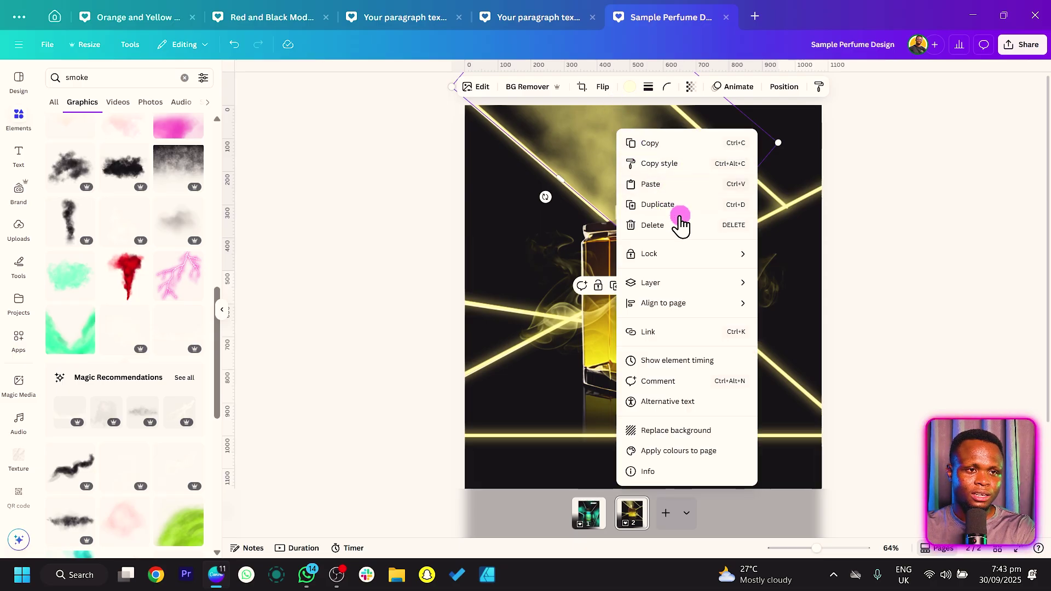
mouse_move(724, 283)
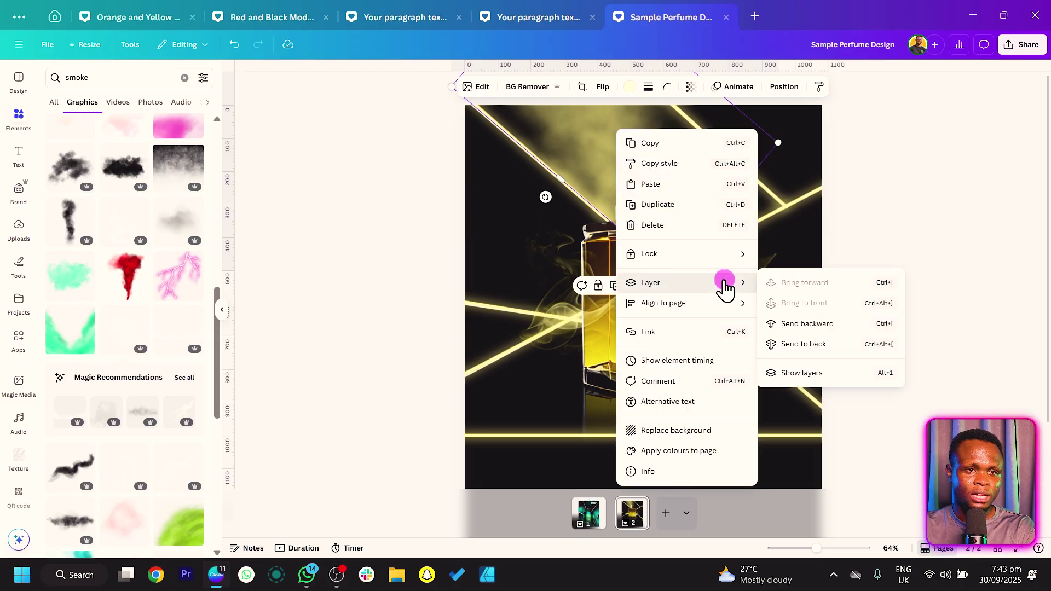
left_click(806, 371)
left_click_drag(134, 169, 127, 364)
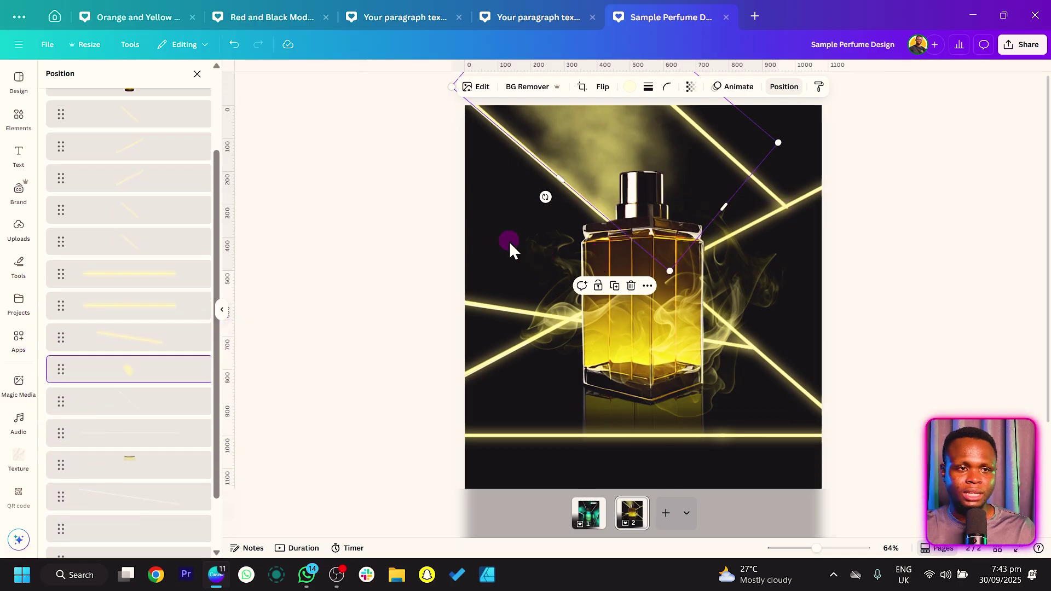
Step: Duplicate the smoke cloud, rotate the copy and place it behind the bottle on its upper left side
left_click(605, 169)
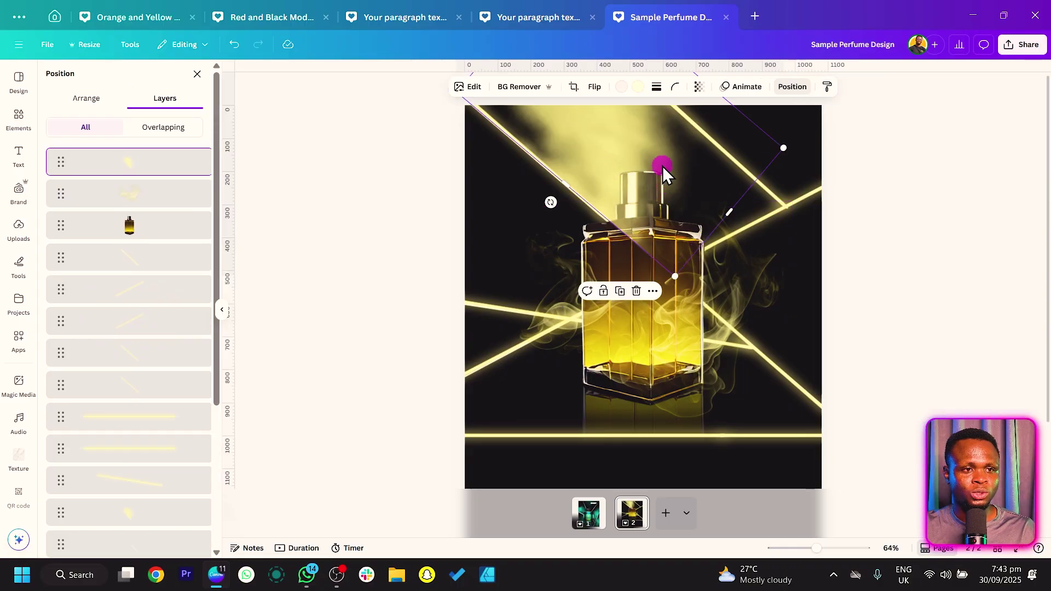
left_click_drag(663, 166, 640, 312)
left_click_drag(551, 375, 598, 336)
left_click_drag(542, 305, 478, 264)
left_click_drag(704, 168, 670, 213)
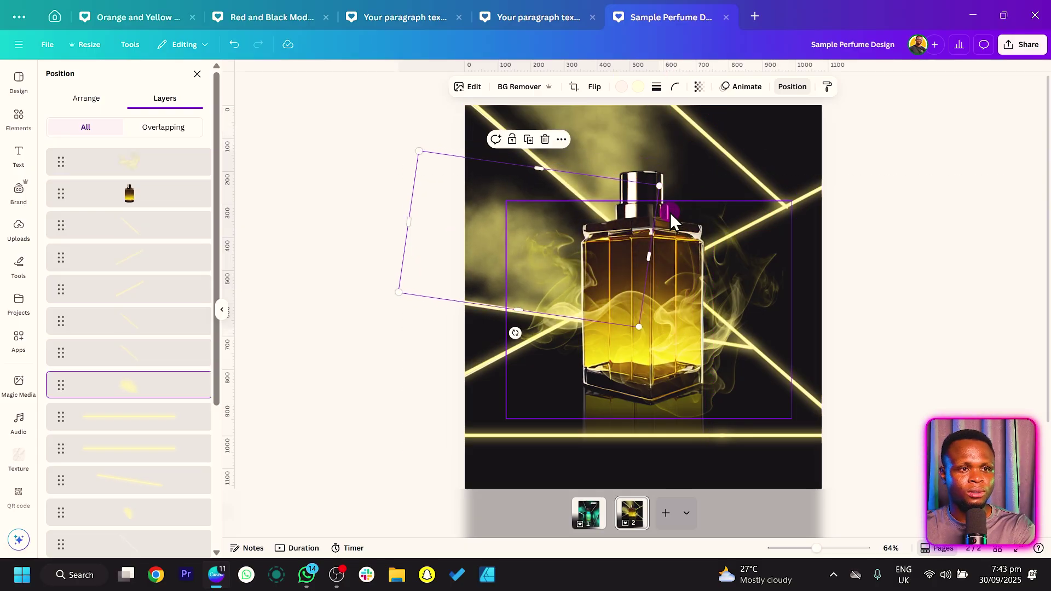
Step: Place another smoke cloud copy behind the bottle on its right side, rotated towards the page edge and slightly reduced in size
left_click_drag(613, 212, 825, 284)
left_click_drag(770, 382, 700, 379)
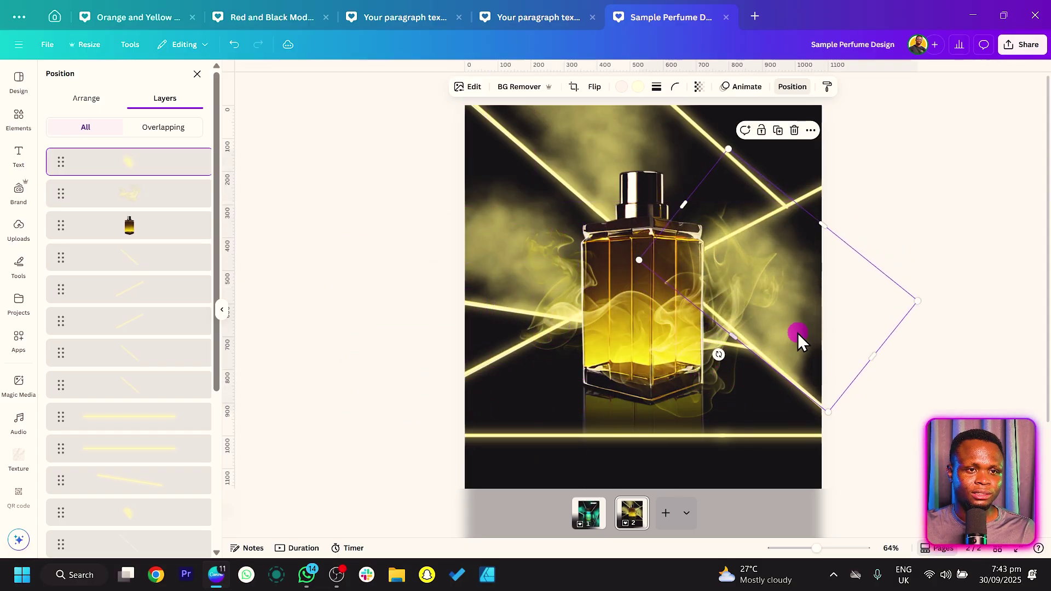
left_click_drag(821, 316, 831, 319)
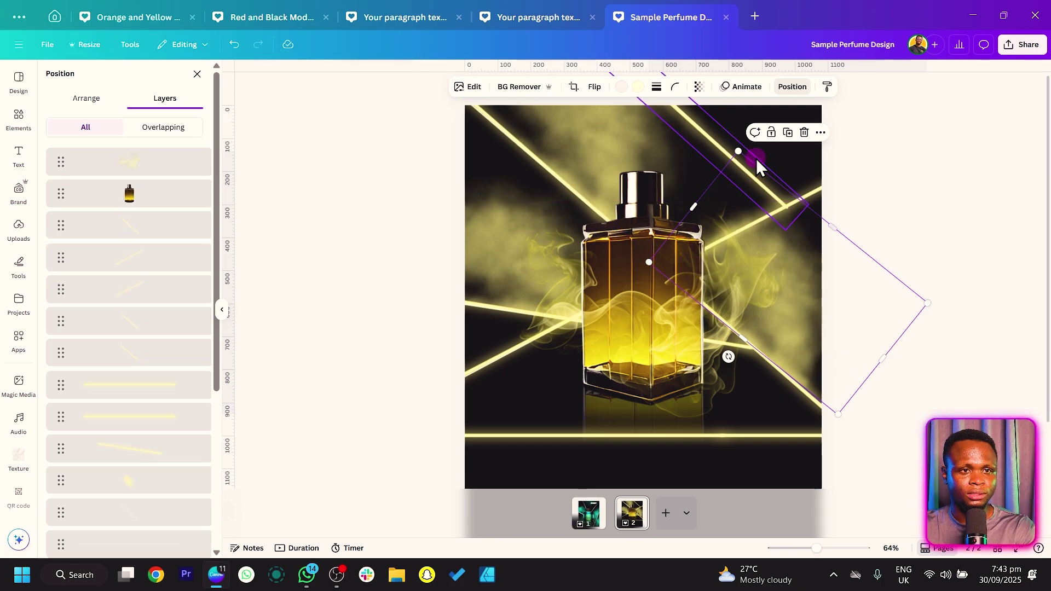
left_click_drag(739, 151, 741, 188)
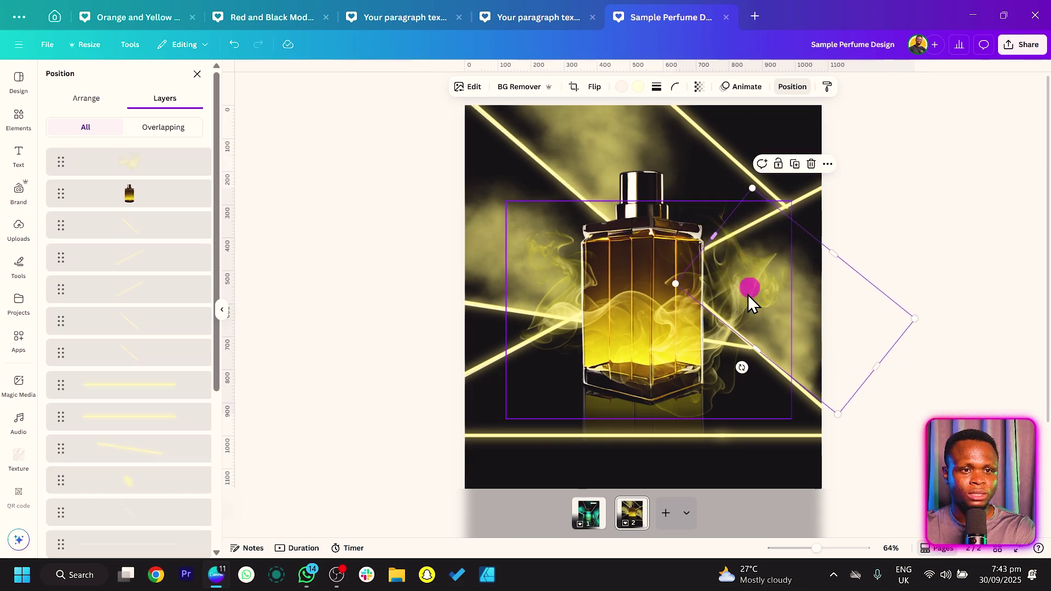
left_click_drag(742, 367, 739, 366)
Step: Duplicate the right-hand smoke cloud and place the copy, rotated, behind the glowing lines at the bottle's lower left
left_click(804, 323)
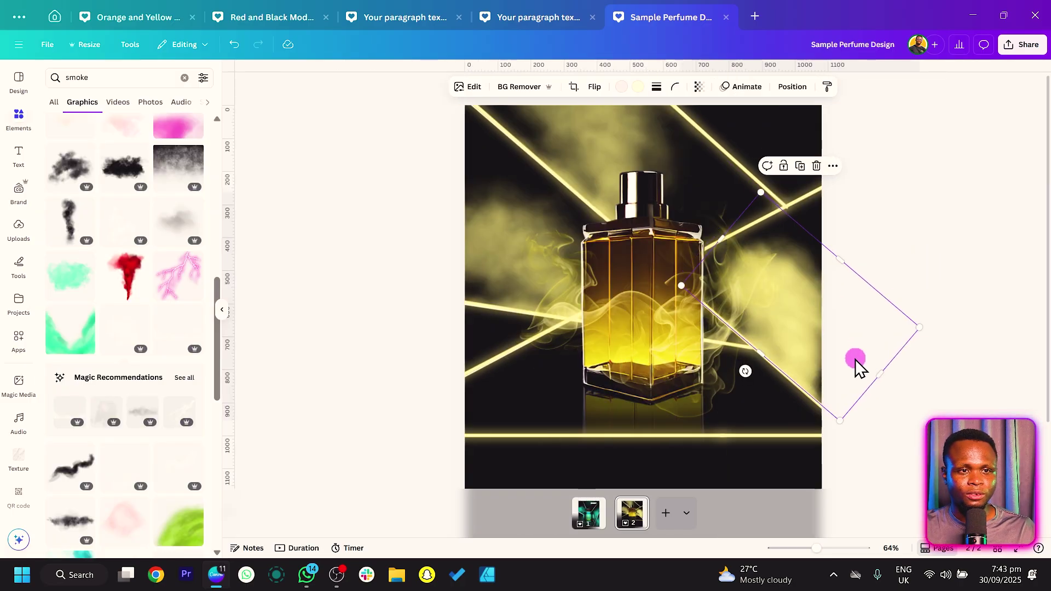
left_click_drag(856, 362, 533, 416)
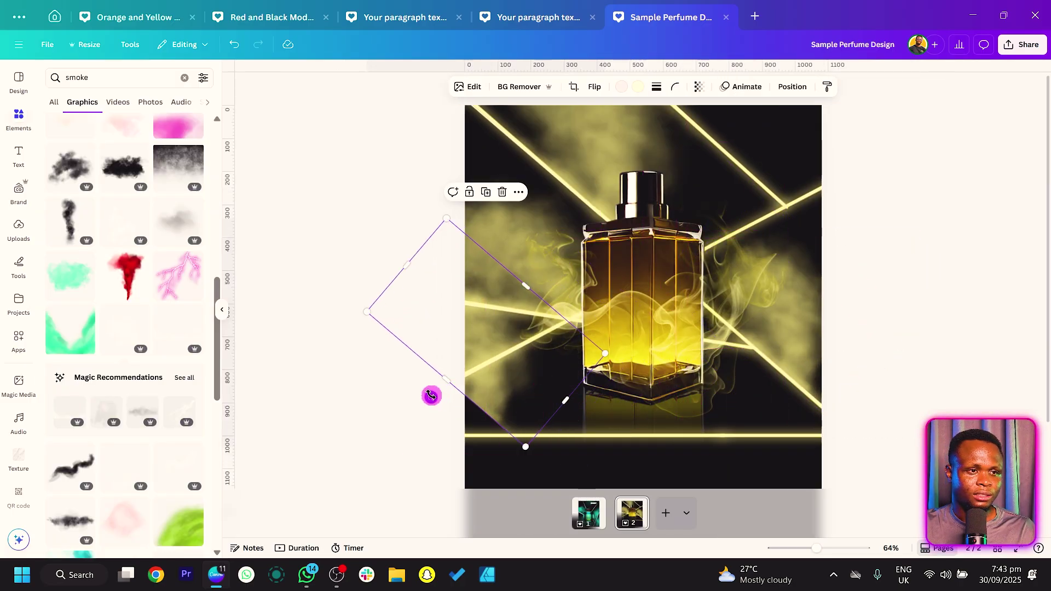
left_click_drag(432, 395, 434, 218)
left_click_drag(509, 318, 571, 402)
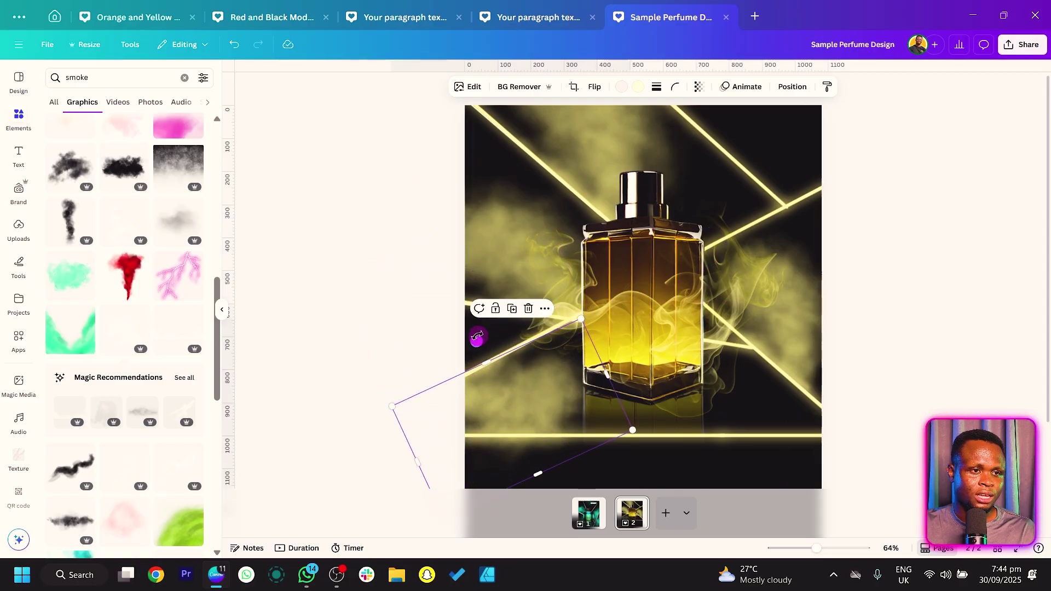
left_click_drag(475, 339, 499, 367)
key("ctrl+z")
left_click_drag(525, 416, 521, 405)
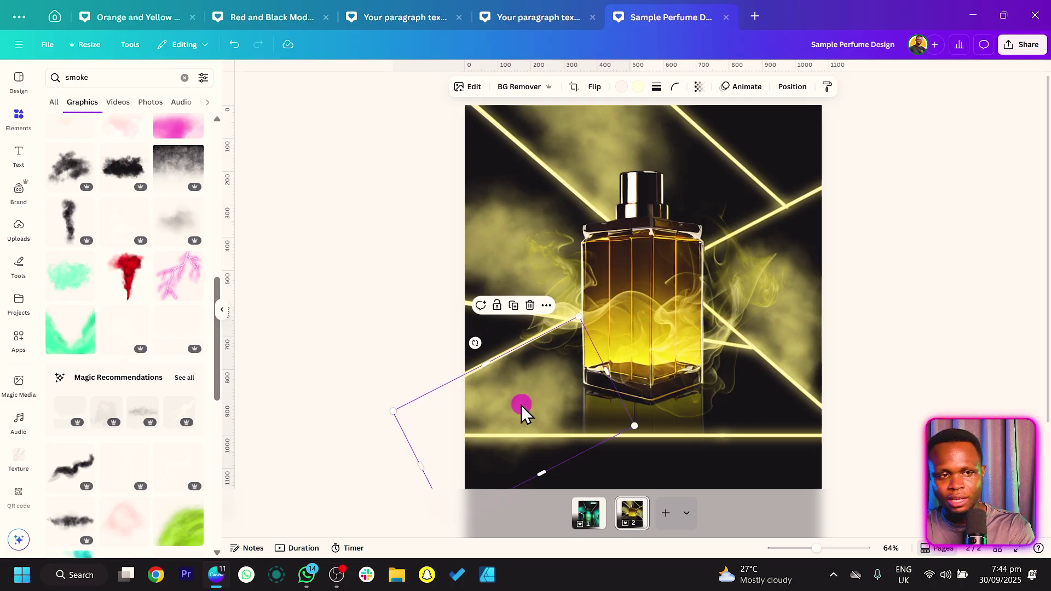
left_click(383, 274)
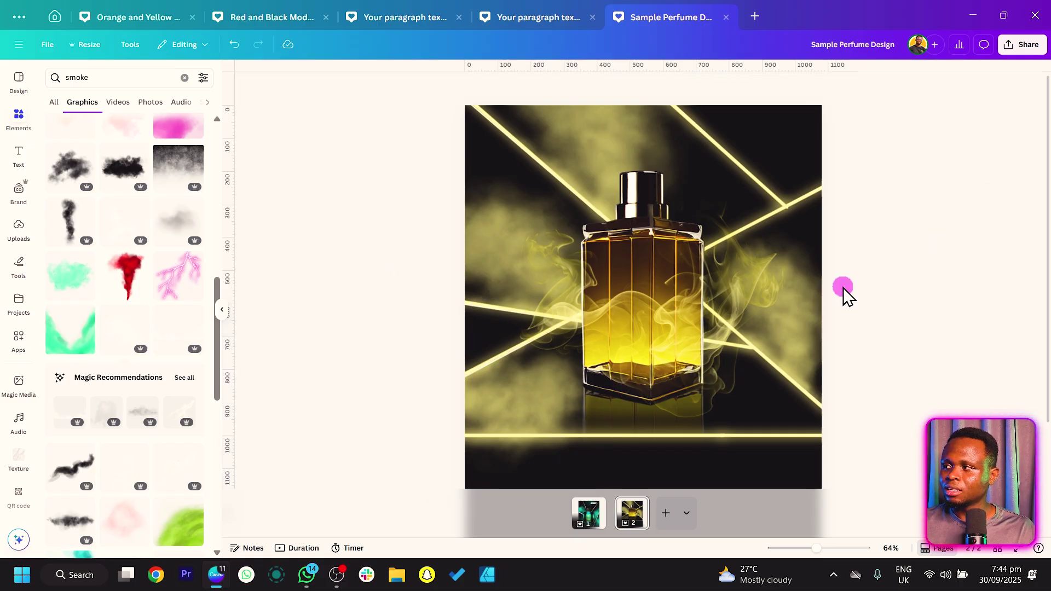
Step: Shrink the lower-left smoke cloud and reposition it behind the glowing lines, beside the base of the main bottle
left_click(547, 418)
left_click(486, 425)
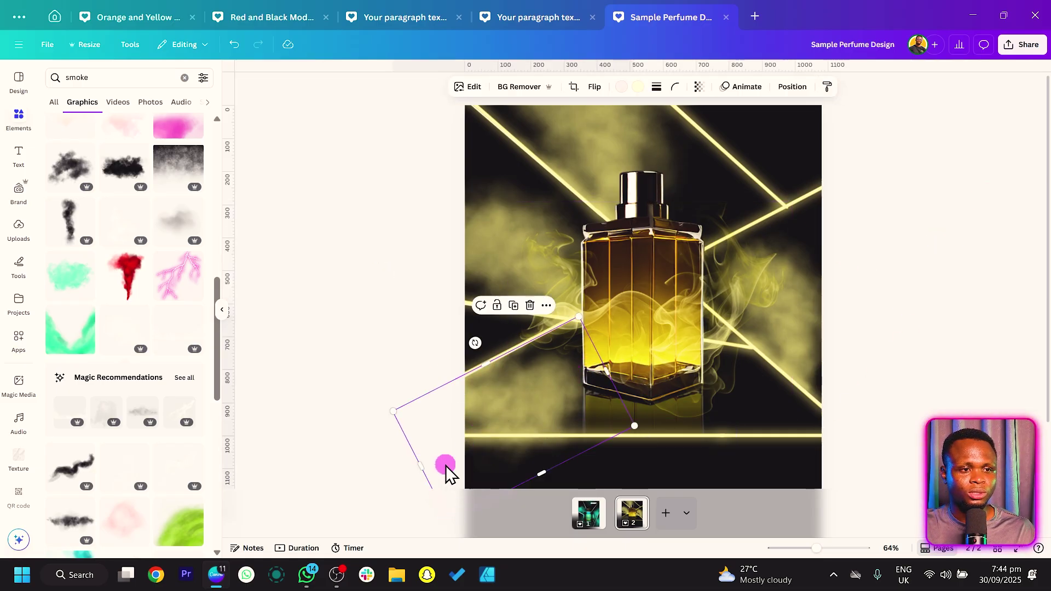
left_click_drag(634, 426, 585, 422)
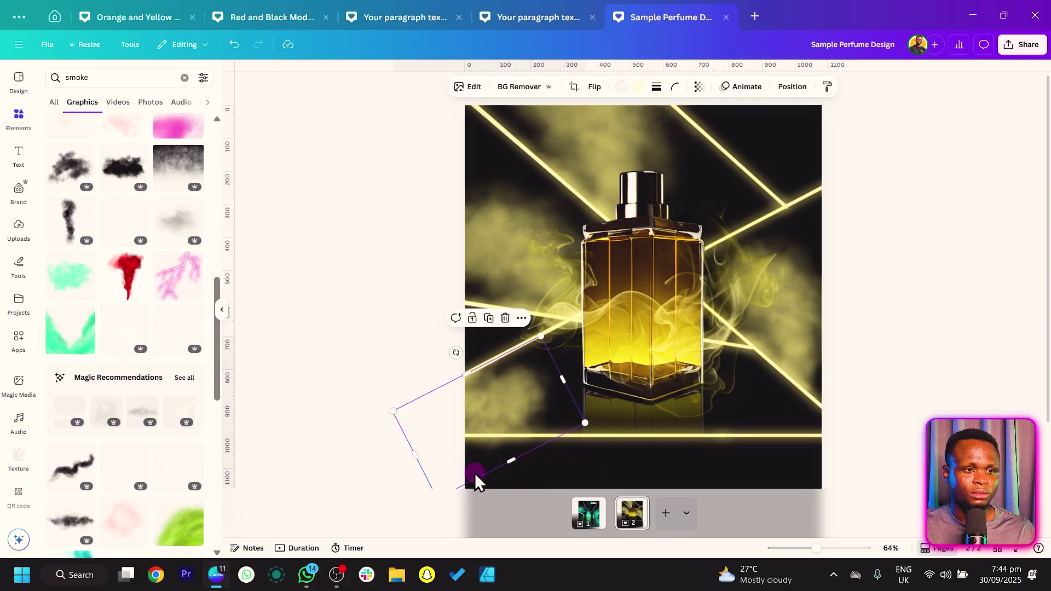
left_click_drag(455, 478, 506, 420)
left_click(355, 377)
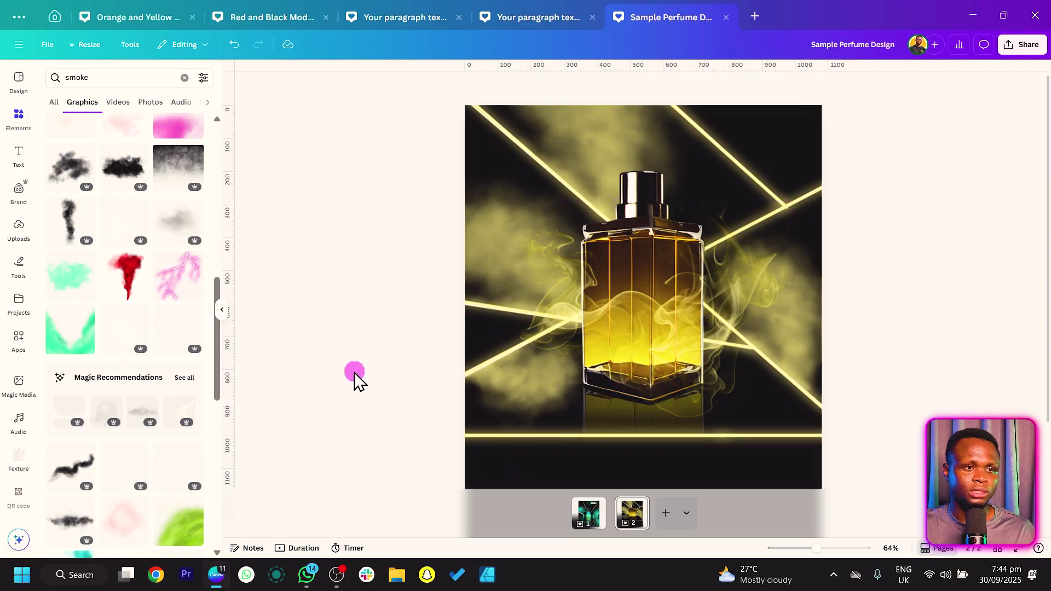
left_click(504, 391)
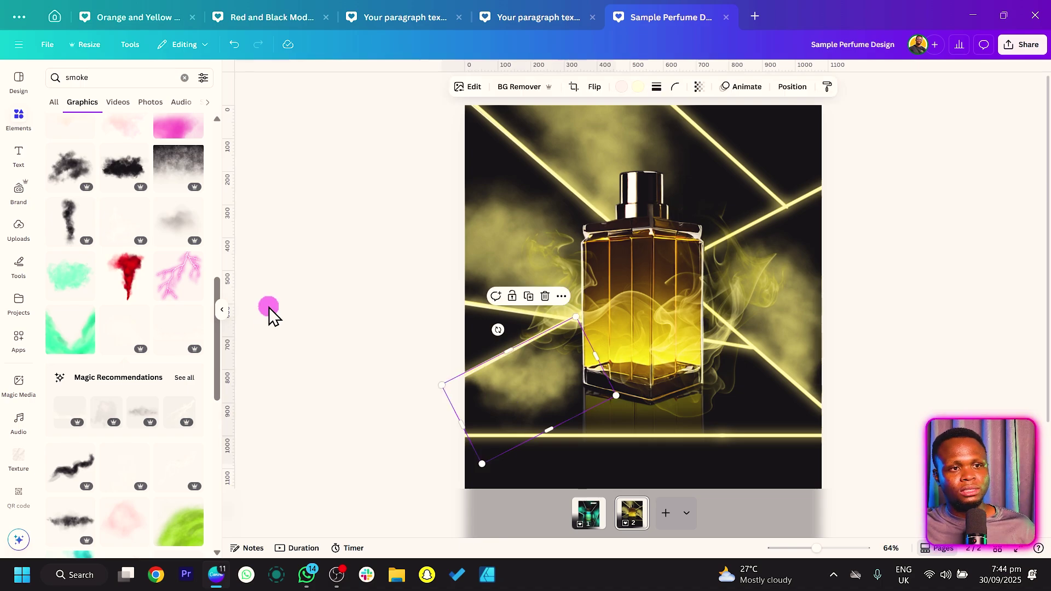
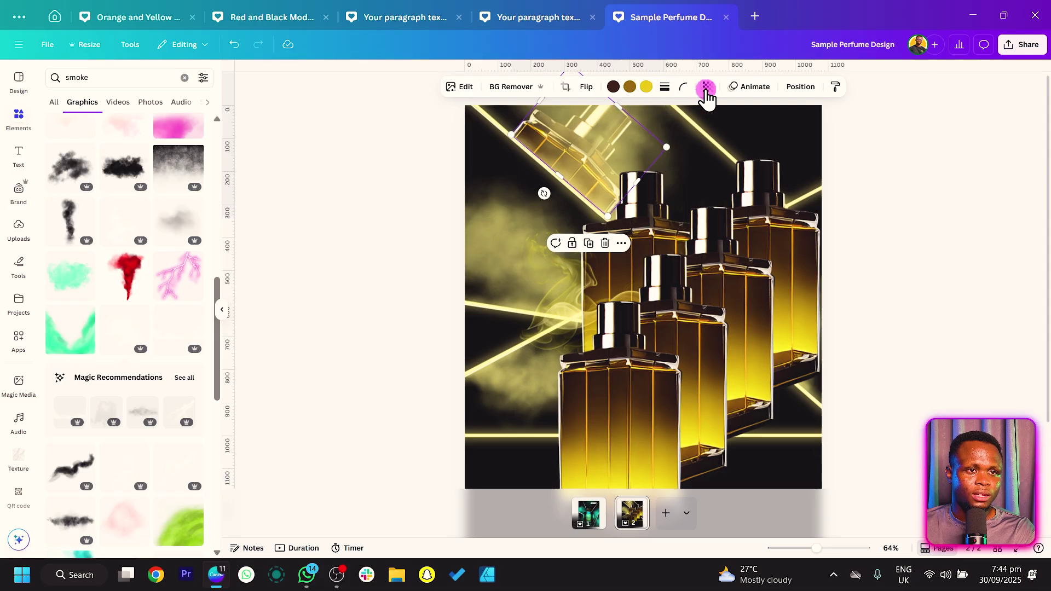
Step: Set the transparency of the tilted bottle copy at the page's upper left to about 78
left_click(706, 88)
left_click_drag(730, 136, 721, 138)
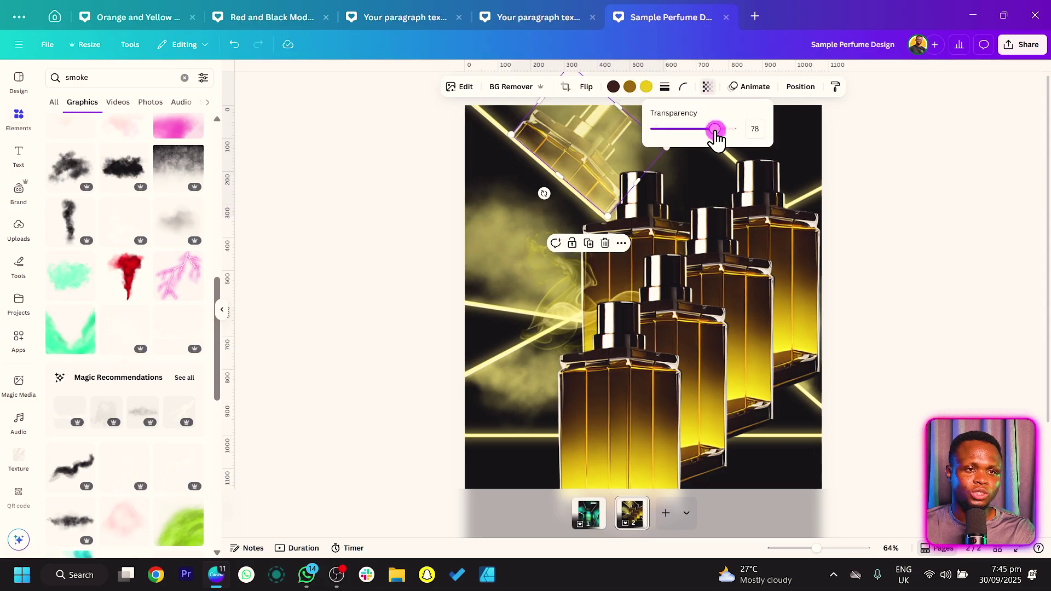
Step: Try cropping a bottle copy to its lower part and tilting it at the page's left edge, and undo the changes
left_click_drag(617, 453, 553, 306)
left_click_drag(536, 176, 556, 336)
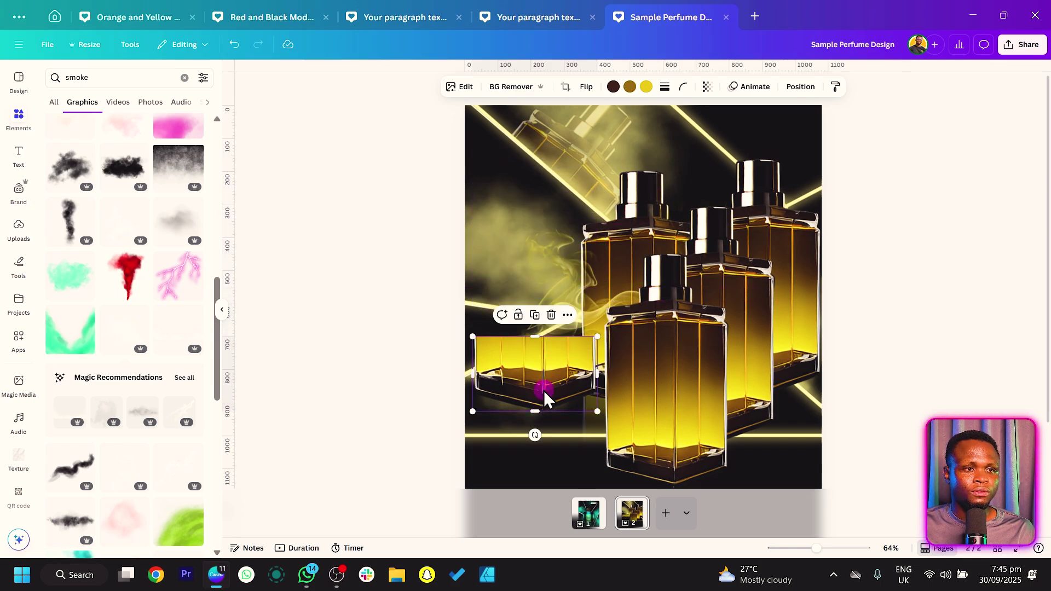
left_click_drag(545, 397, 507, 290)
left_click_drag(498, 333, 510, 292)
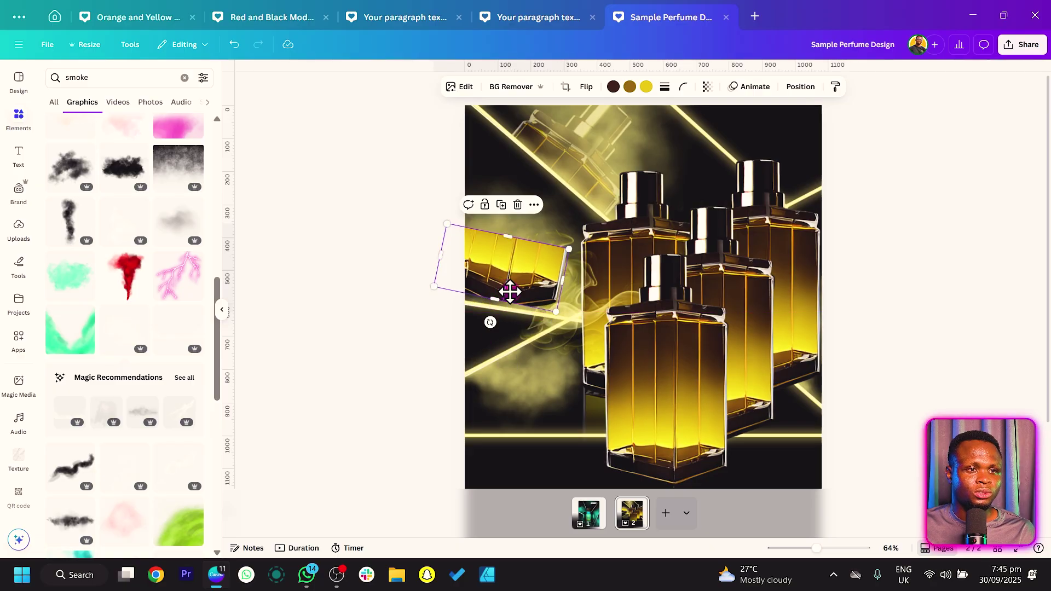
key("ctrl+z")
key("ctrl+z")
key("ctrl+z")
key("ctrl+z")
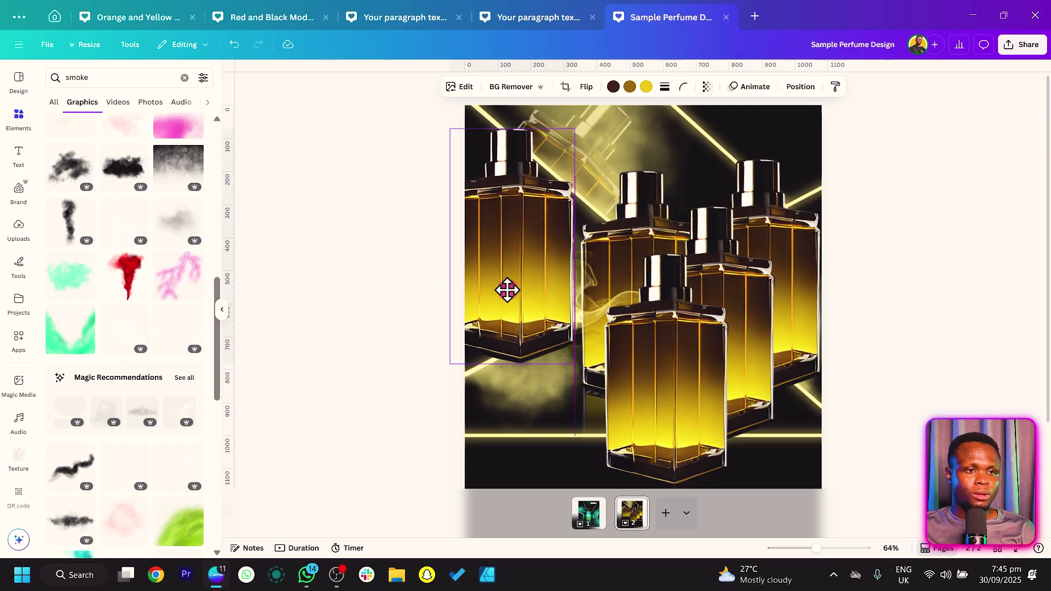
Step: Tilt the left-hand bottle copy, send it behind the smoke, and shrink it to sit at the main bottle's upper left
left_click_drag(509, 383, 610, 349)
left_click(561, 296)
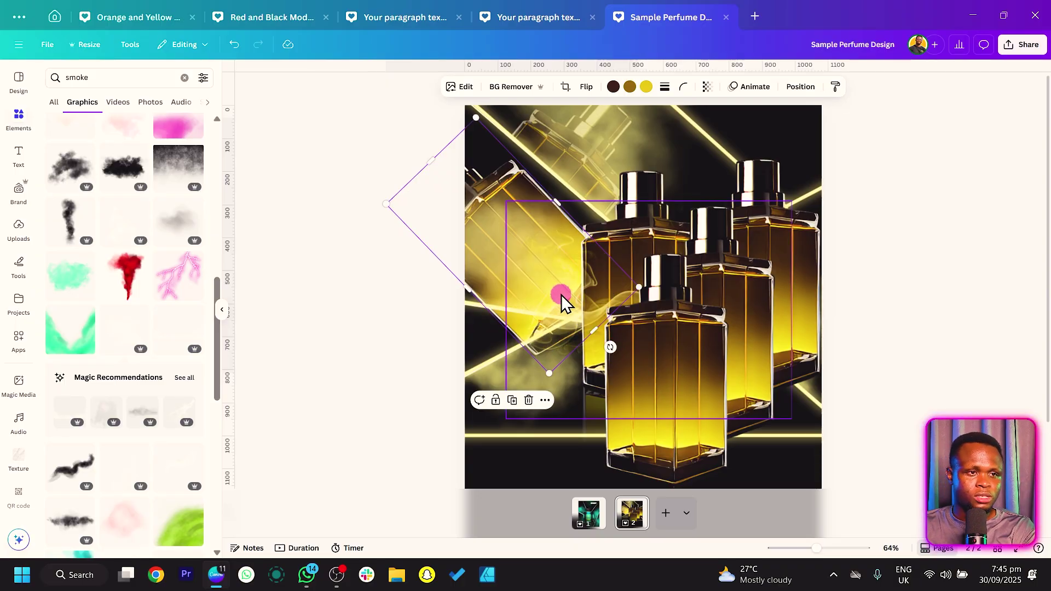
left_click_drag(597, 340, 624, 336)
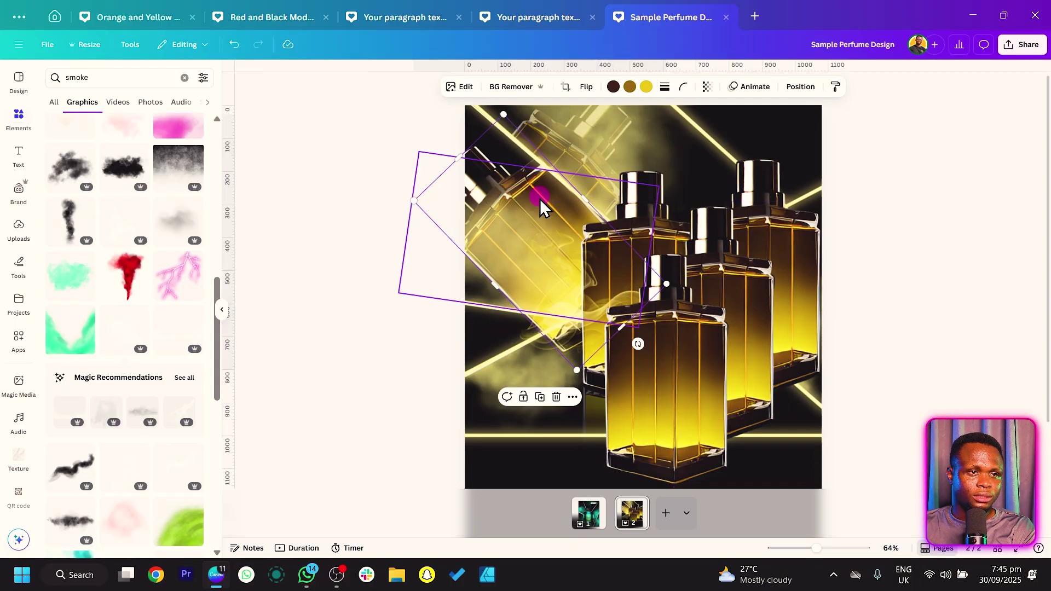
left_click_drag(416, 201, 498, 221)
left_click(634, 308)
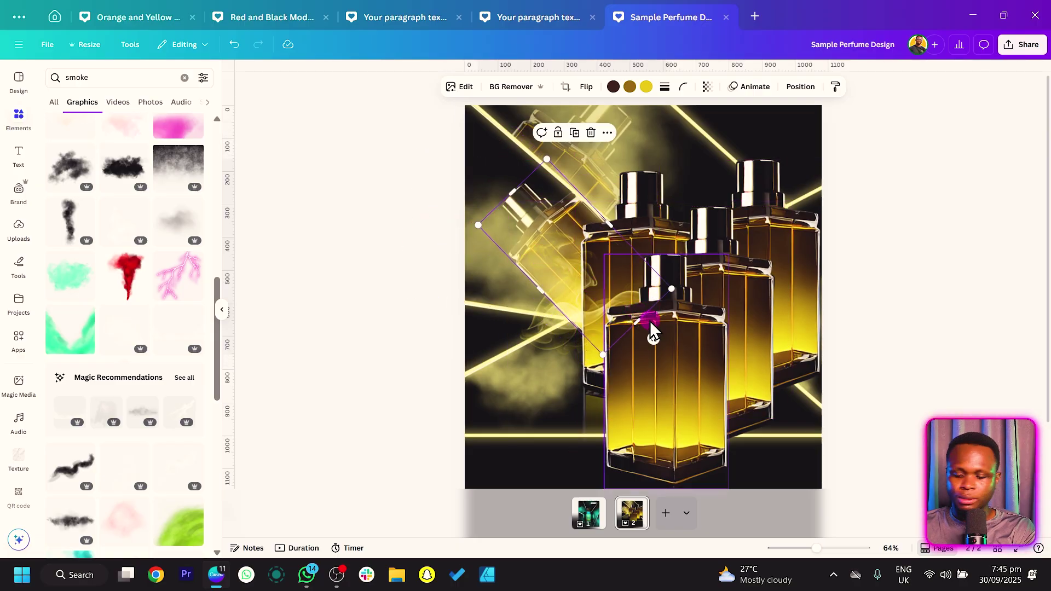
left_click(629, 324)
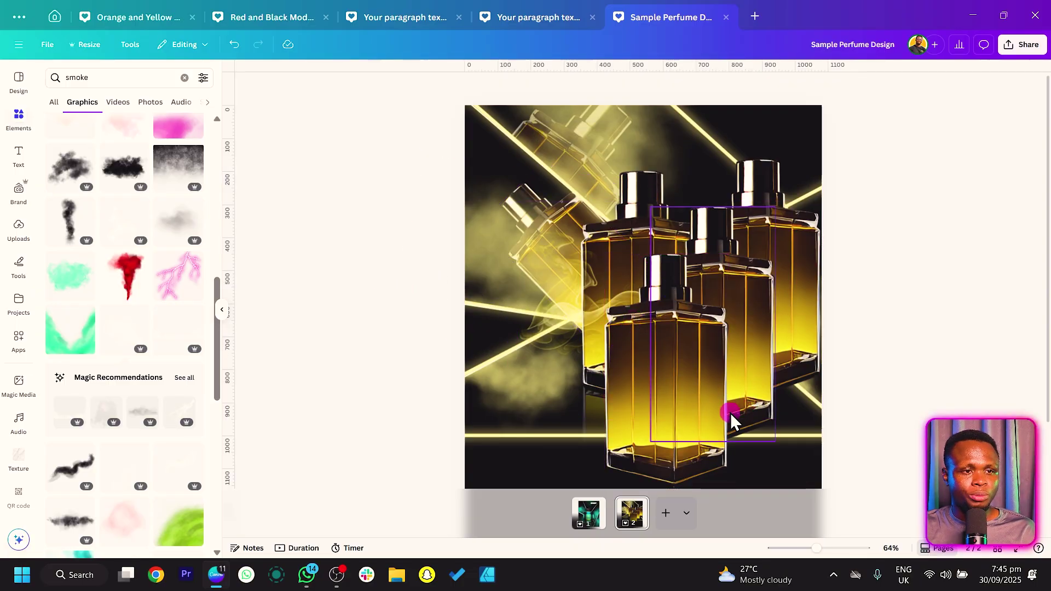
Step: Place the front bottle copy at the lower left, cropped at the horizontal glowing line, and send it backward behind the smoke
left_click_drag(688, 389, 557, 378)
left_click_drag(488, 246, 488, 277)
left_click_drag(539, 490, 529, 355)
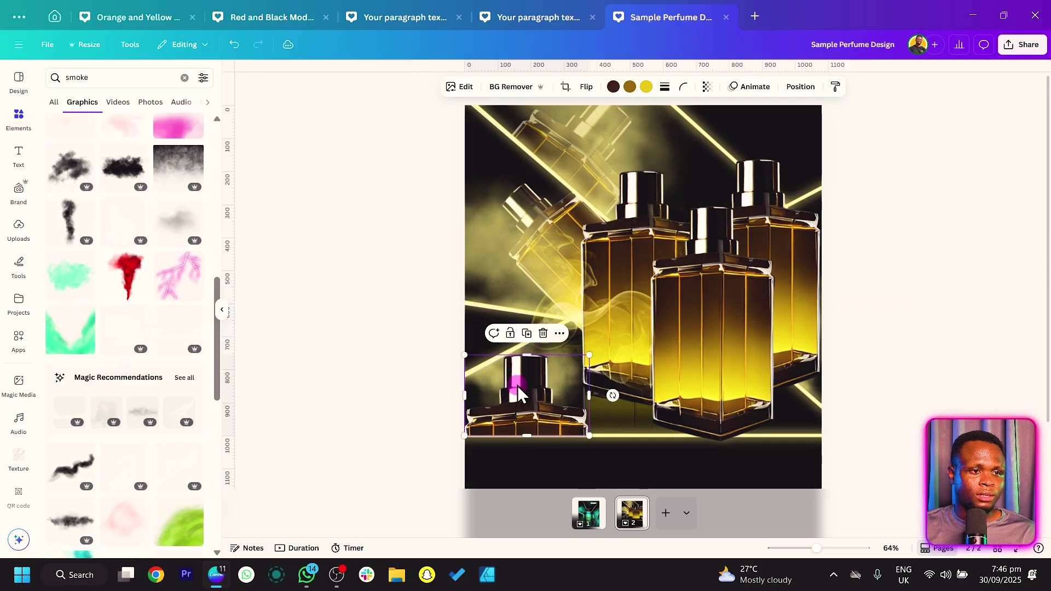
key("ctrl+bracketleft")
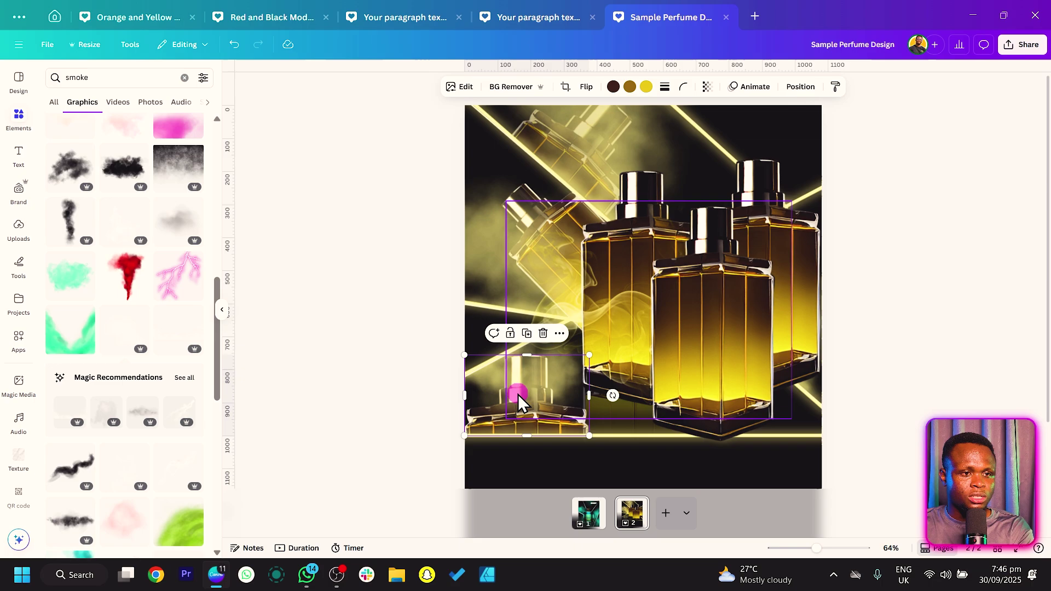
Step: Place another bottle copy at the page's right edge, tilted to follow the diagonal glowing line, and send it behind the smoke
left_click_drag(711, 345, 826, 215)
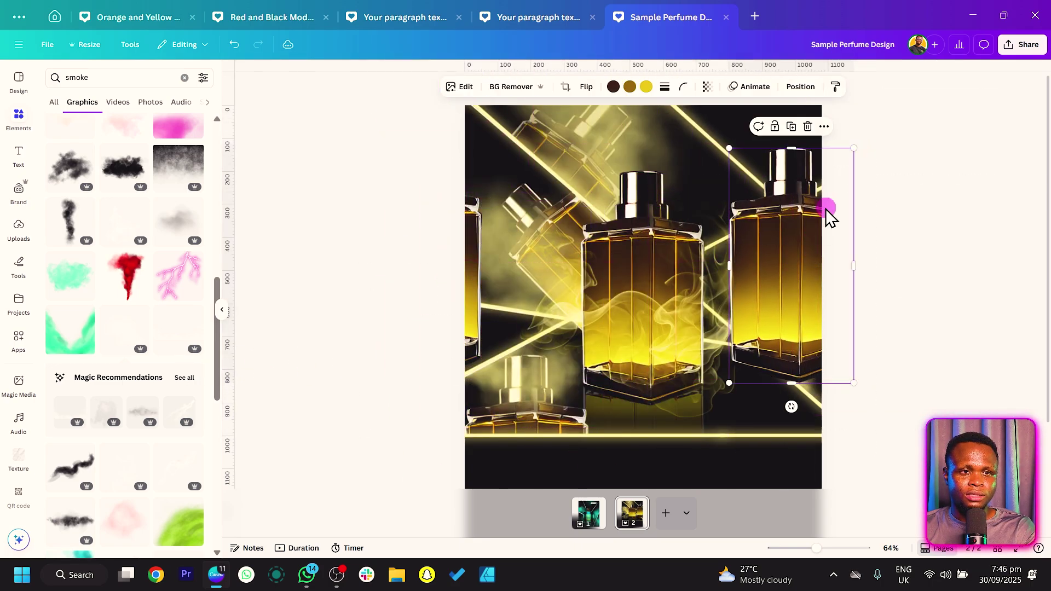
left_click_drag(791, 407, 845, 395)
left_click_drag(691, 180, 738, 275)
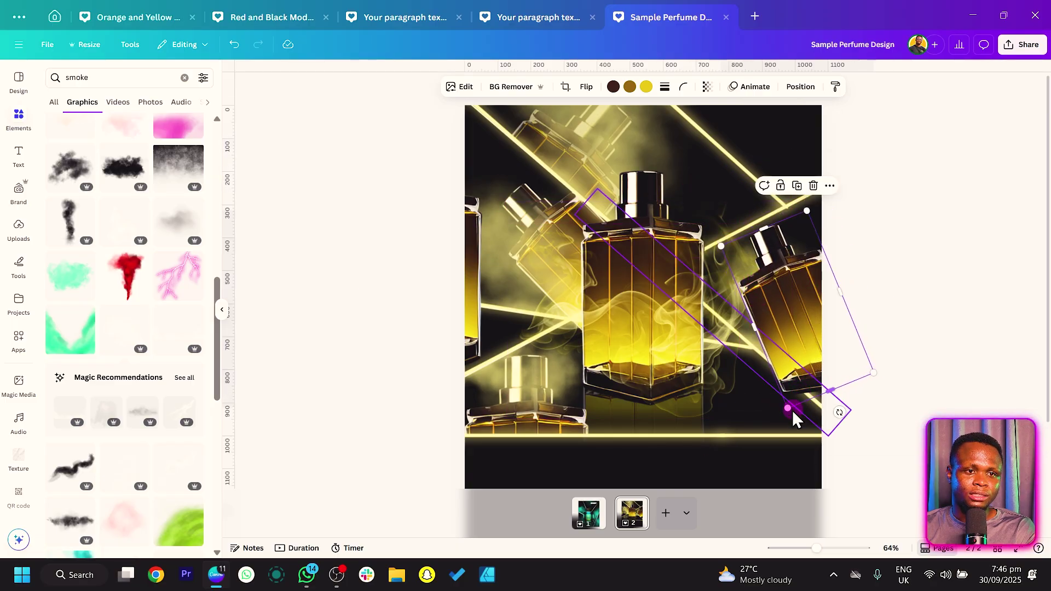
left_click_drag(839, 418, 865, 375)
left_click_drag(809, 334, 812, 370)
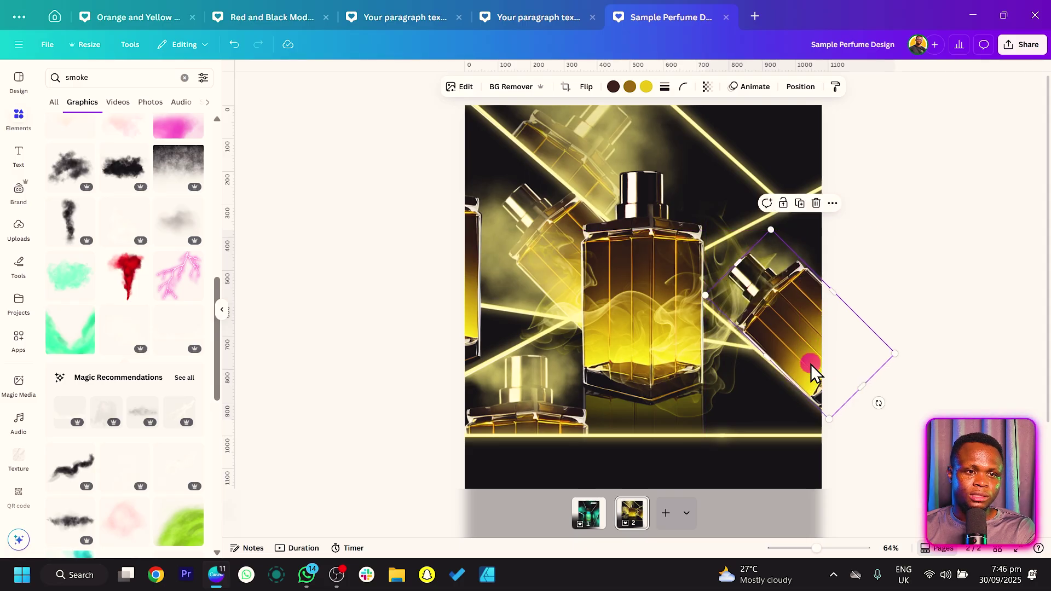
left_click(813, 372)
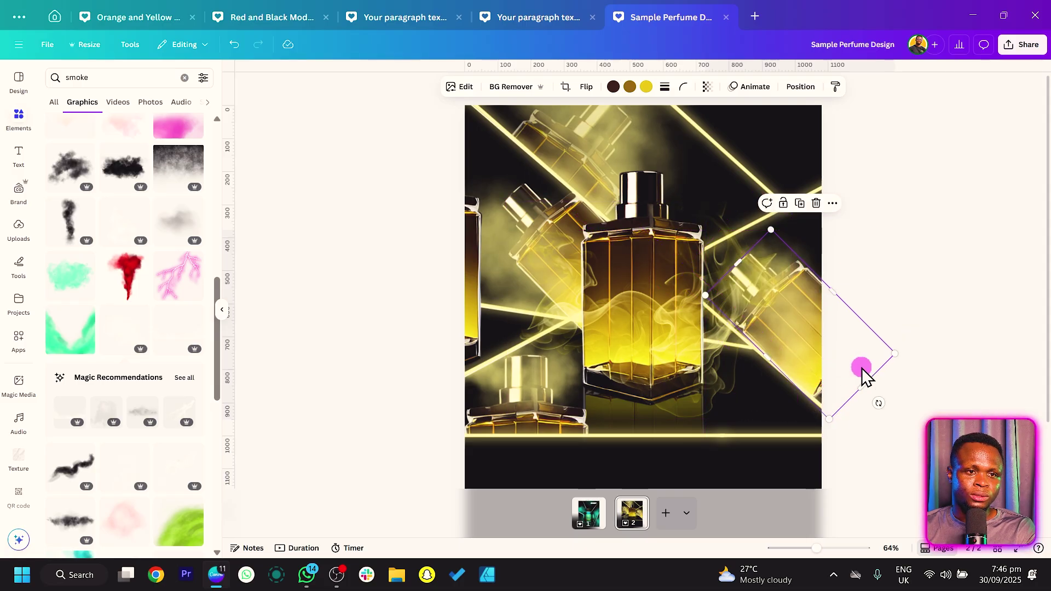
left_click_drag(876, 402, 880, 399)
left_click(929, 317)
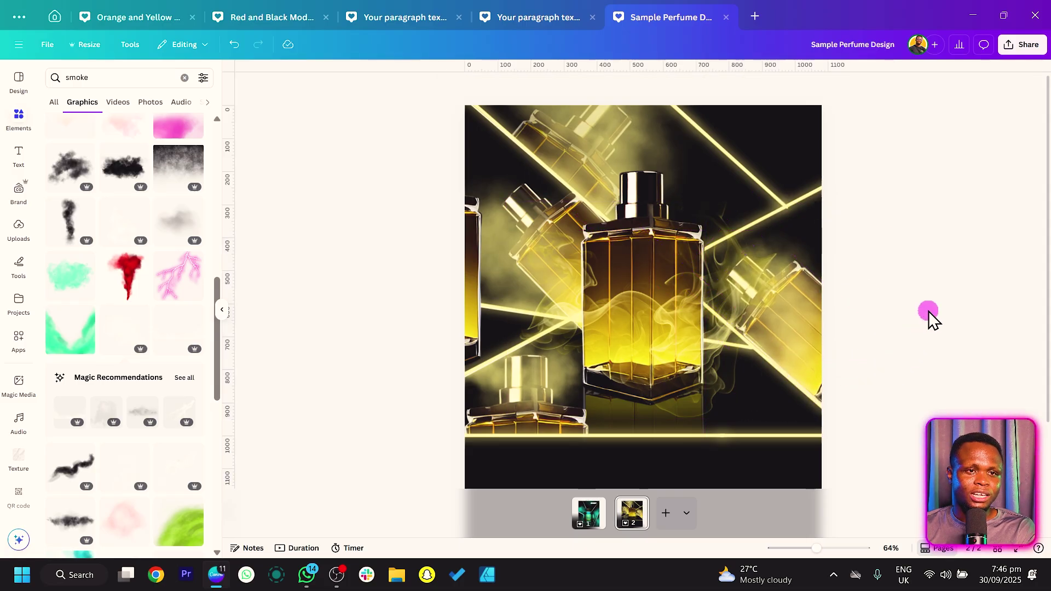
Step: Move the left-edge bottle copy to the lower right and crop off its upper part at the horizontal glowing line
left_click_drag(477, 298, 792, 416)
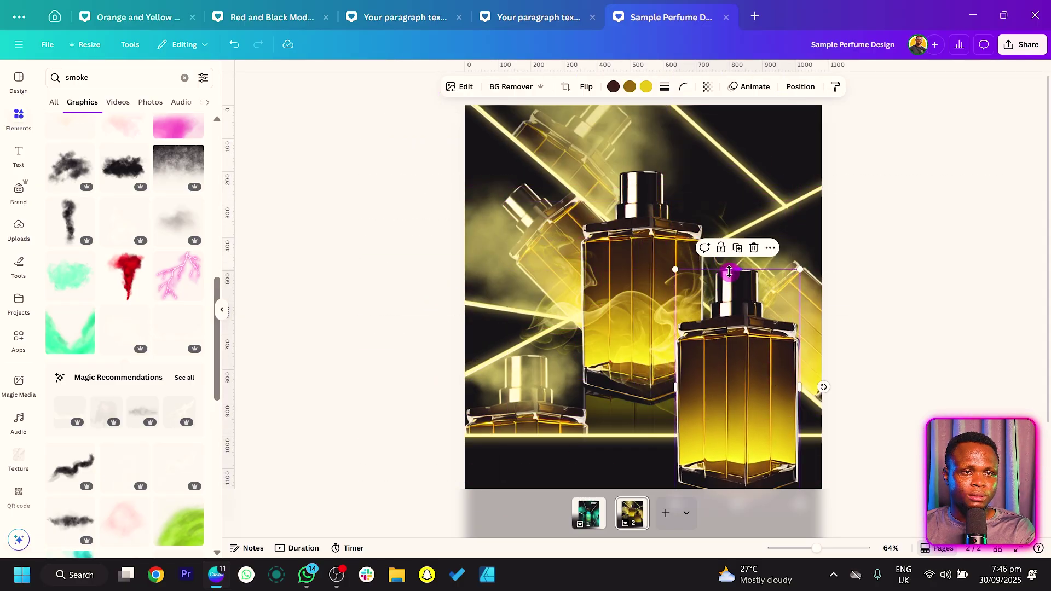
left_click_drag(722, 270, 711, 438)
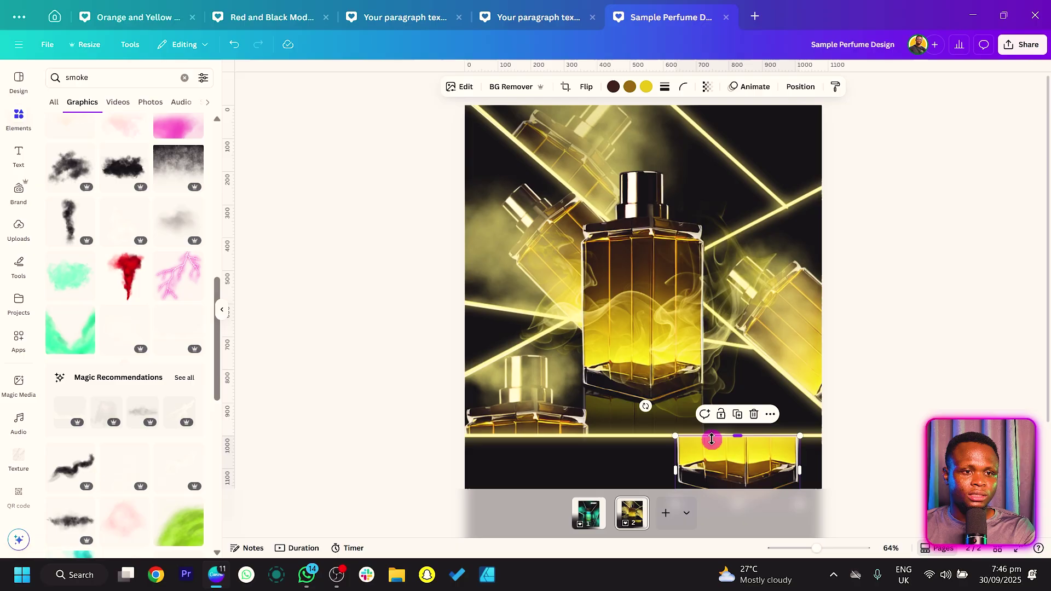
left_click(959, 244)
Step: Place a smoke cloud over the cropped bottle base at the lower right, below the horizontal glowing line
left_click(795, 280)
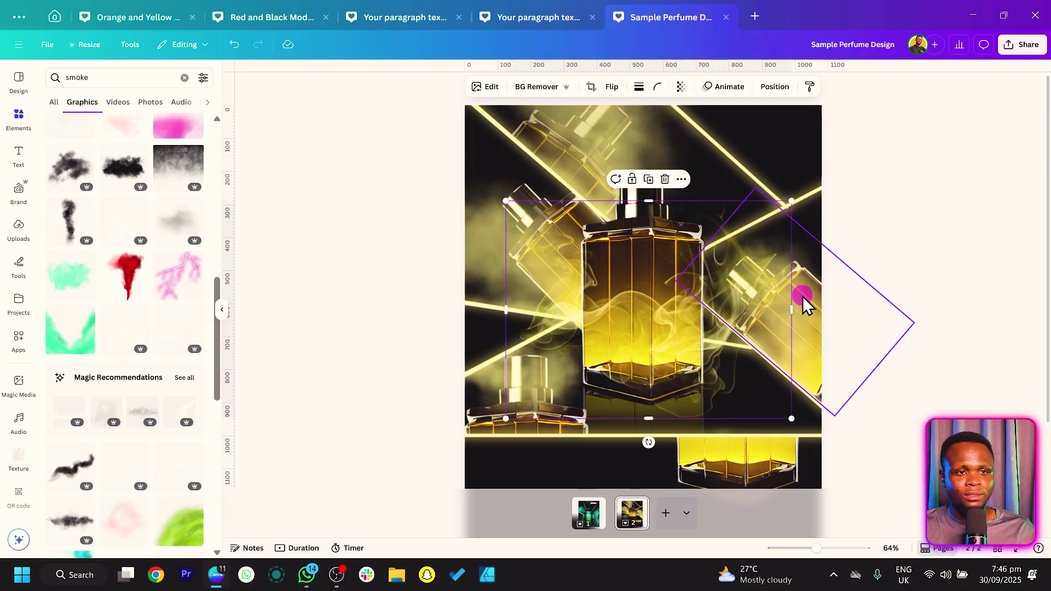
left_click_drag(744, 371, 802, 237)
left_click_drag(814, 277, 746, 467)
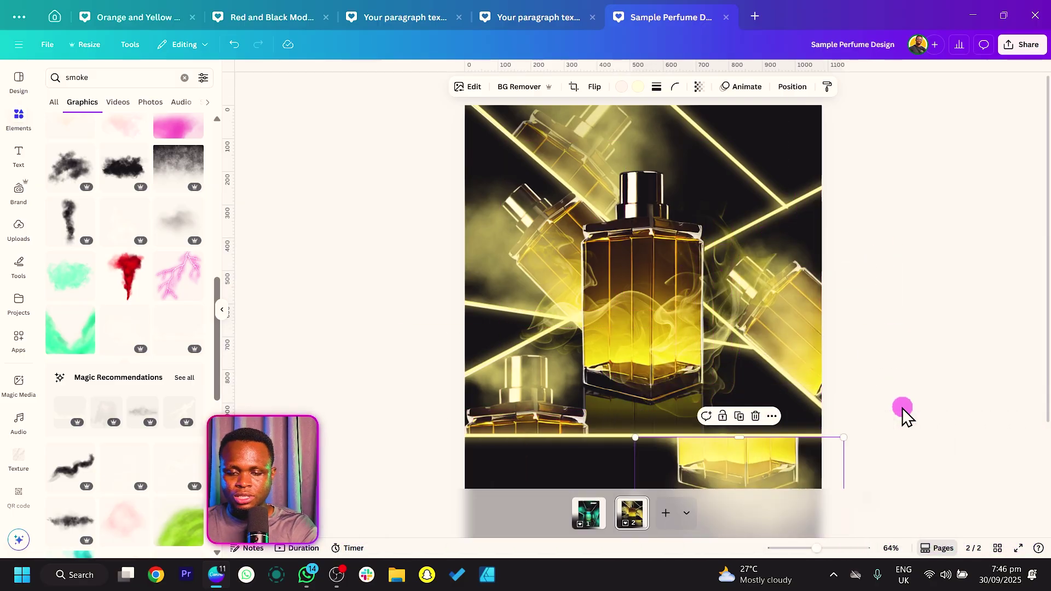
left_click(903, 406)
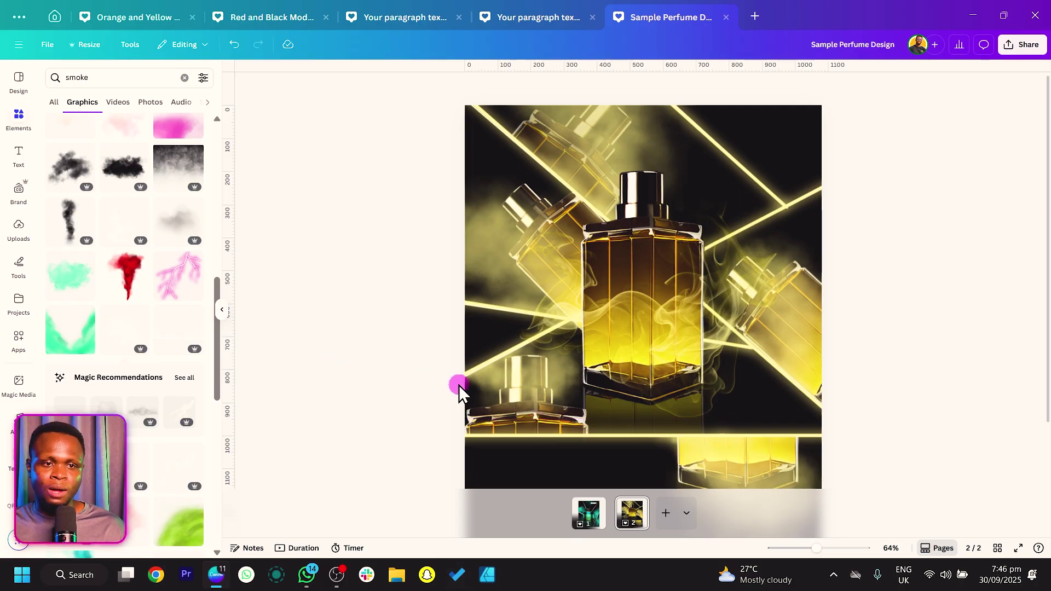
Step: Add a text box, move it near the page's lower edge over the horizontal glowing line, and open its font choices
left_click(530, 473)
key("t")
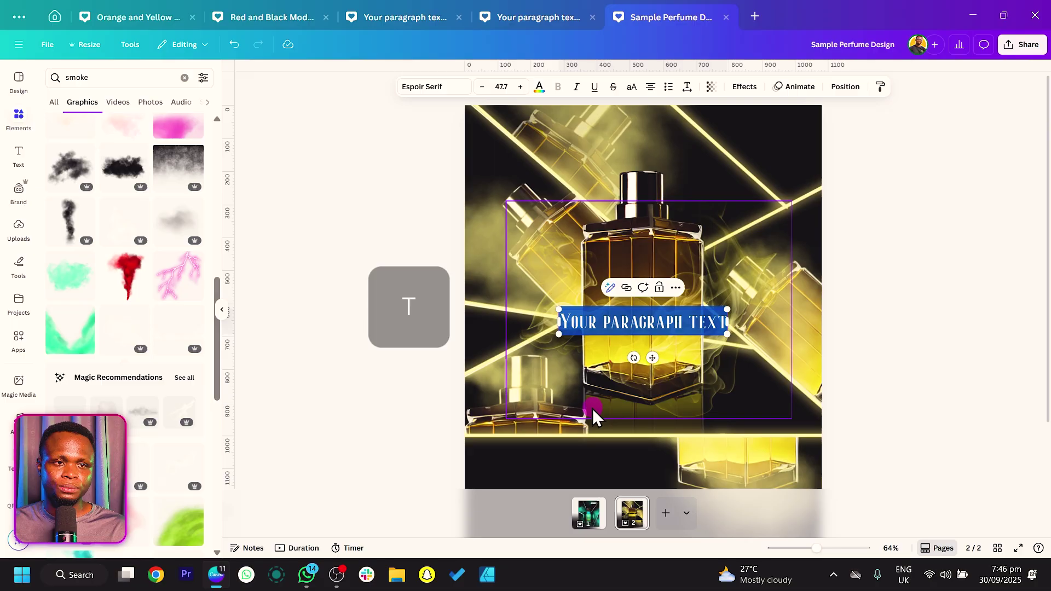
left_click_drag(649, 363, 600, 472)
left_click(427, 90)
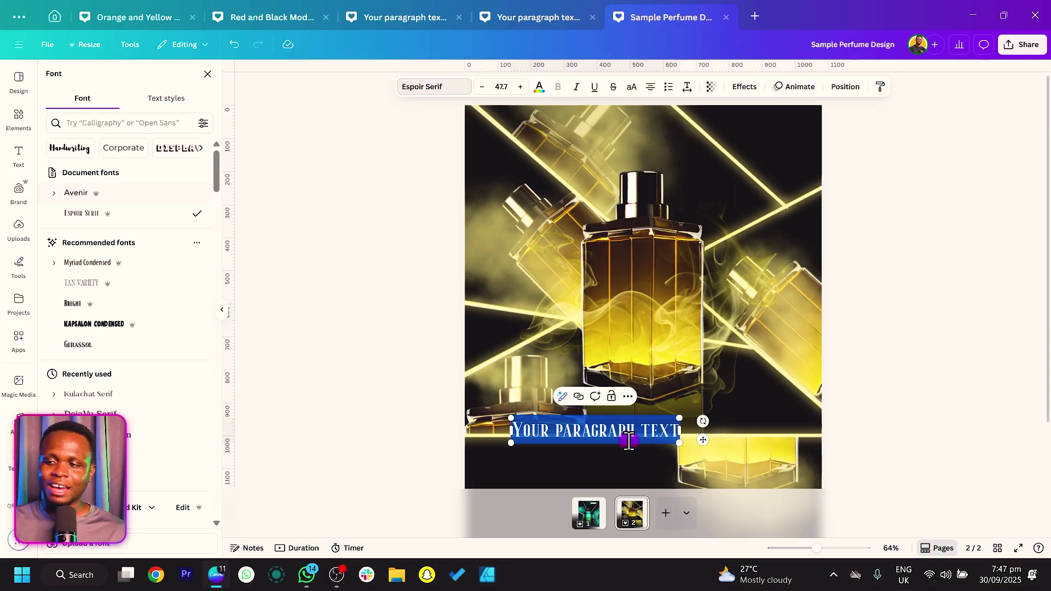
Step: Duplicate the text box, enter "timeless elegance" in the copy and position it just below the original
key("ctrl+d")
type("time")
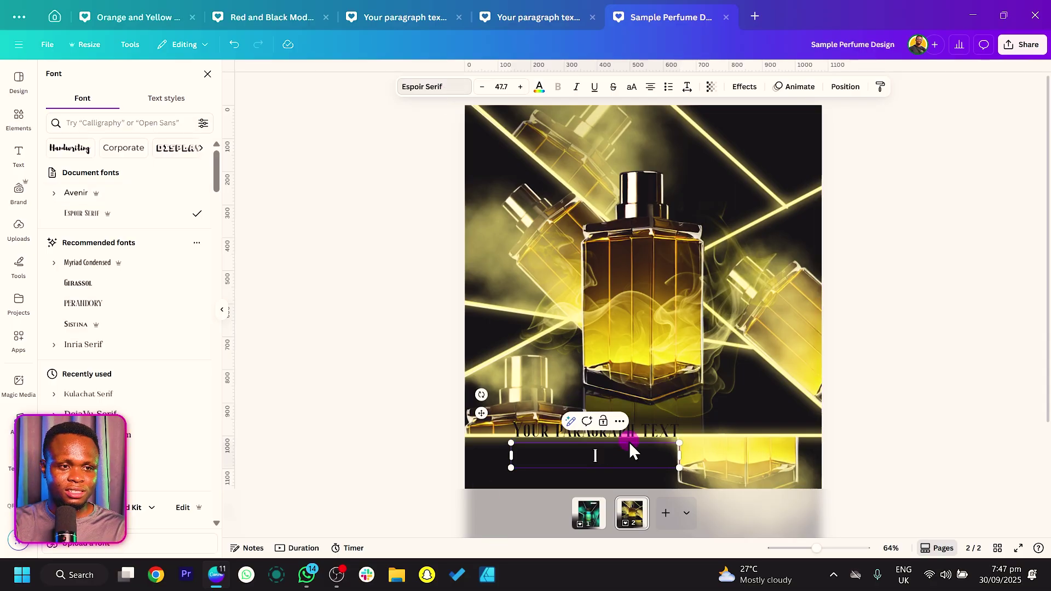
type("less eleganc")
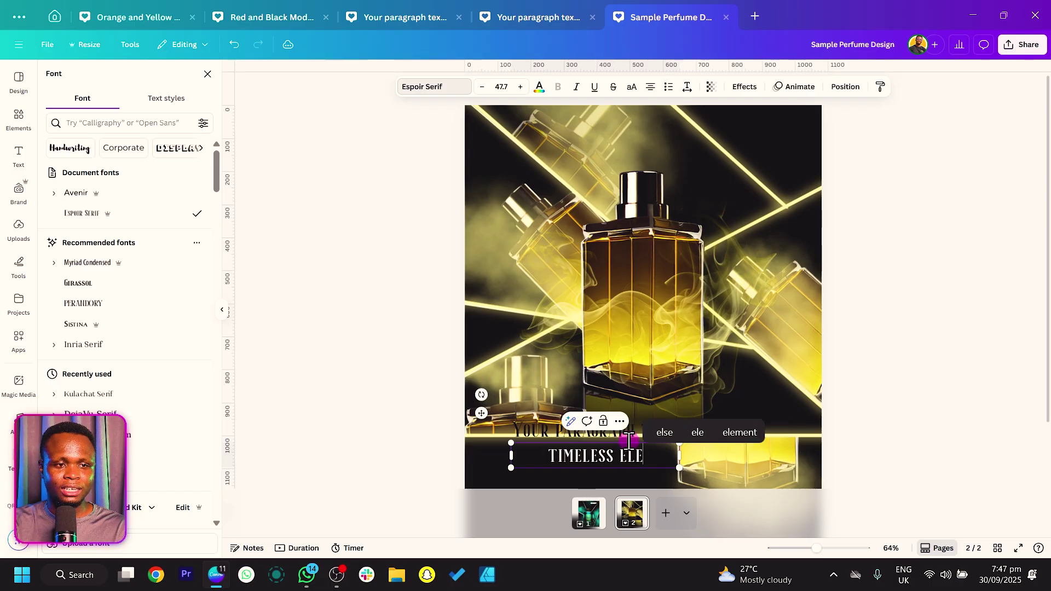
type("e")
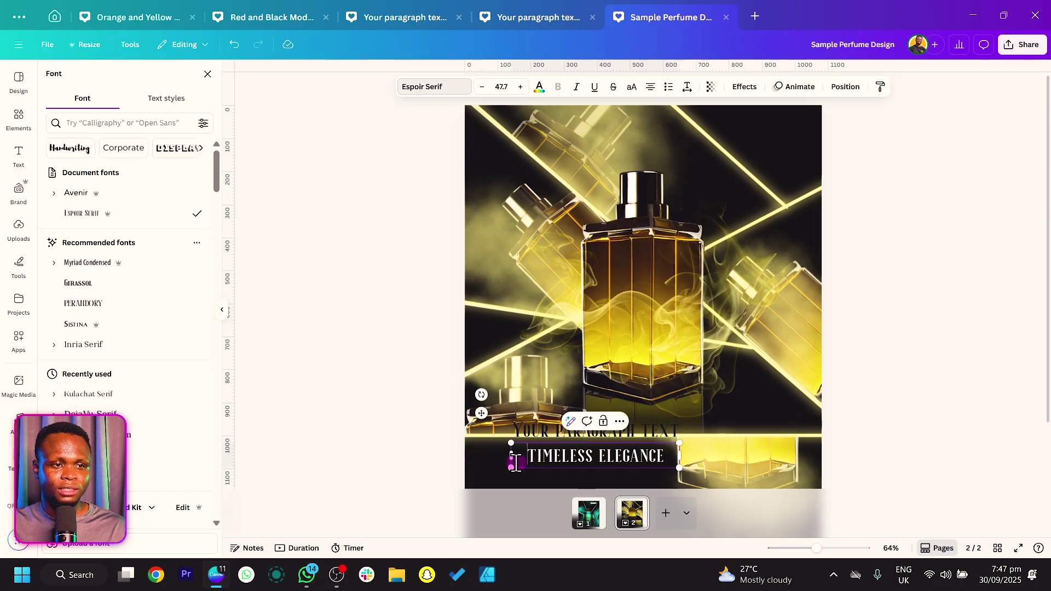
left_click_drag(509, 458, 559, 451)
left_click(368, 421)
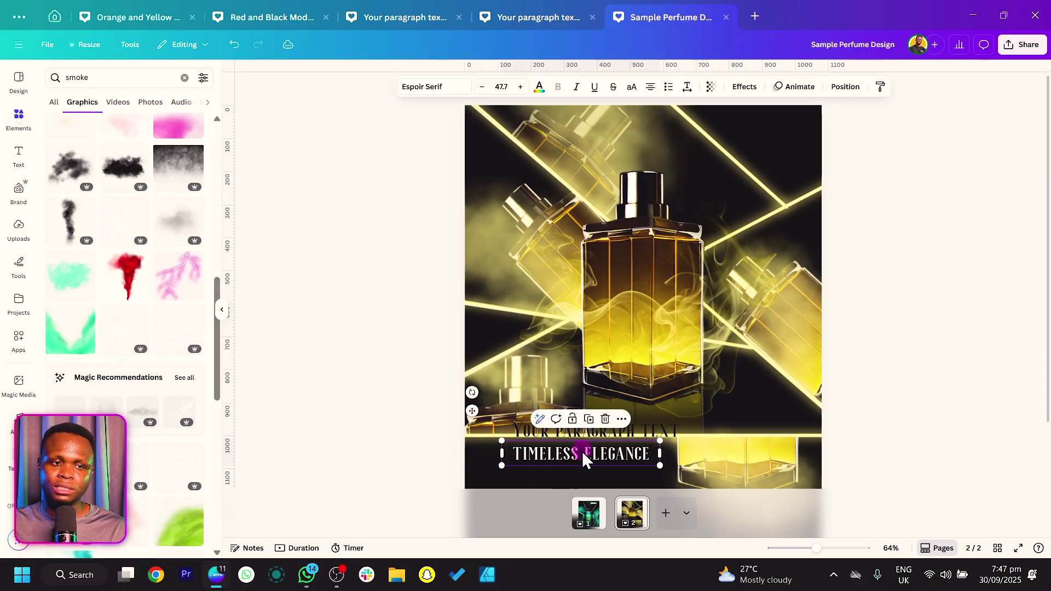
Step: Set the font of the original placeholder text box above "TIMELESS ELEGANCE" to Avenir
left_click(661, 429)
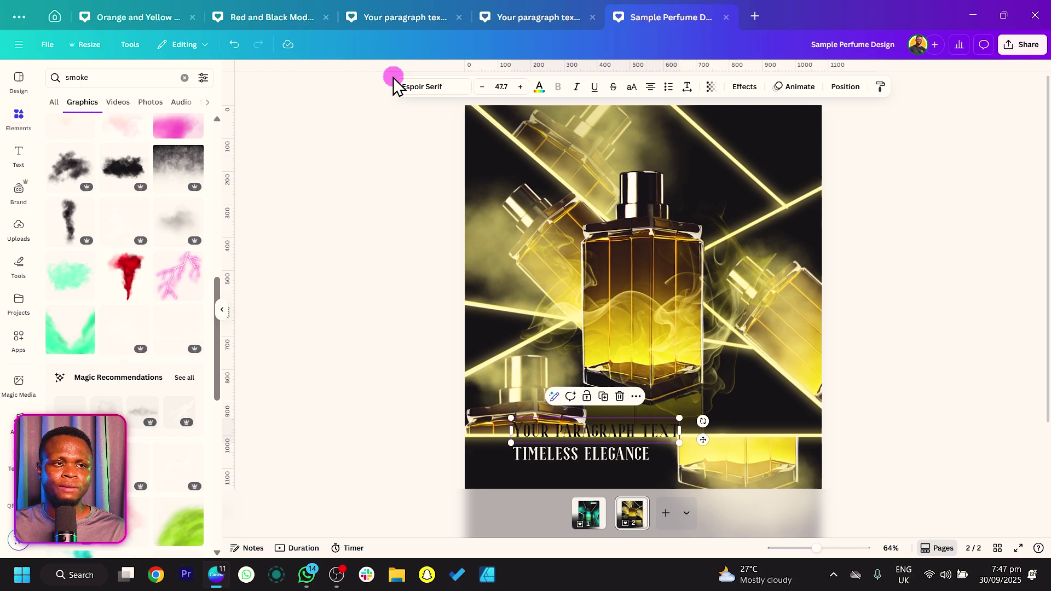
left_click(425, 87)
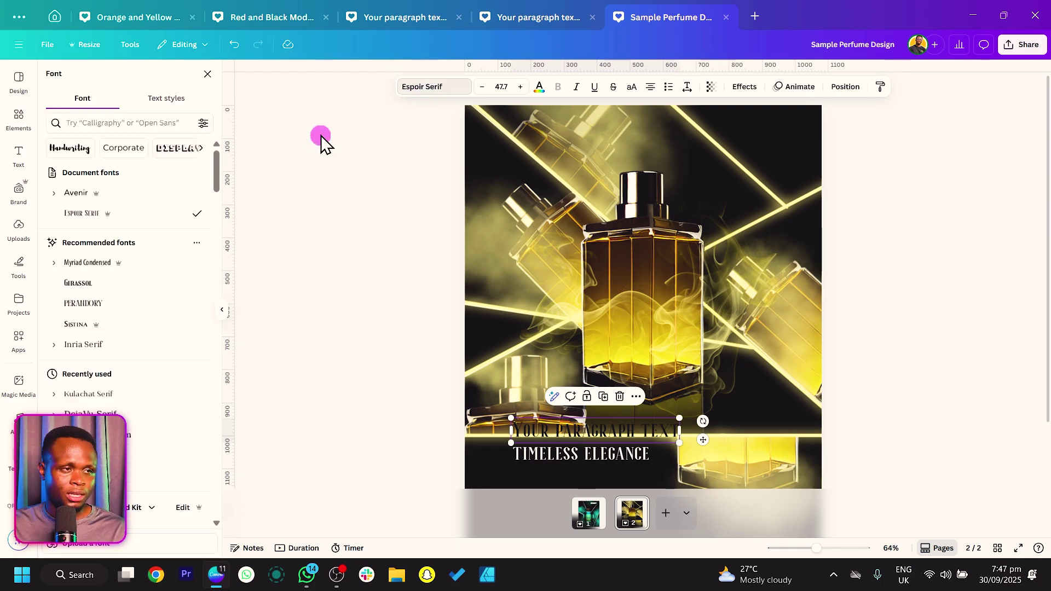
left_click(152, 197)
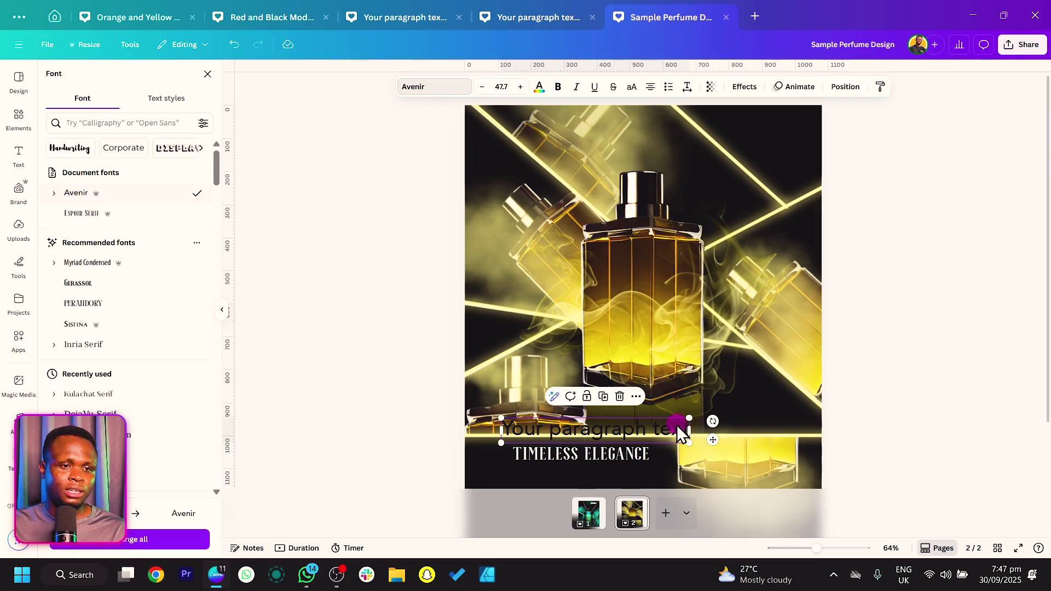
Step: Replace the placeholder text with "collection" and switch it to uppercase
double_click(673, 428)
type("c")
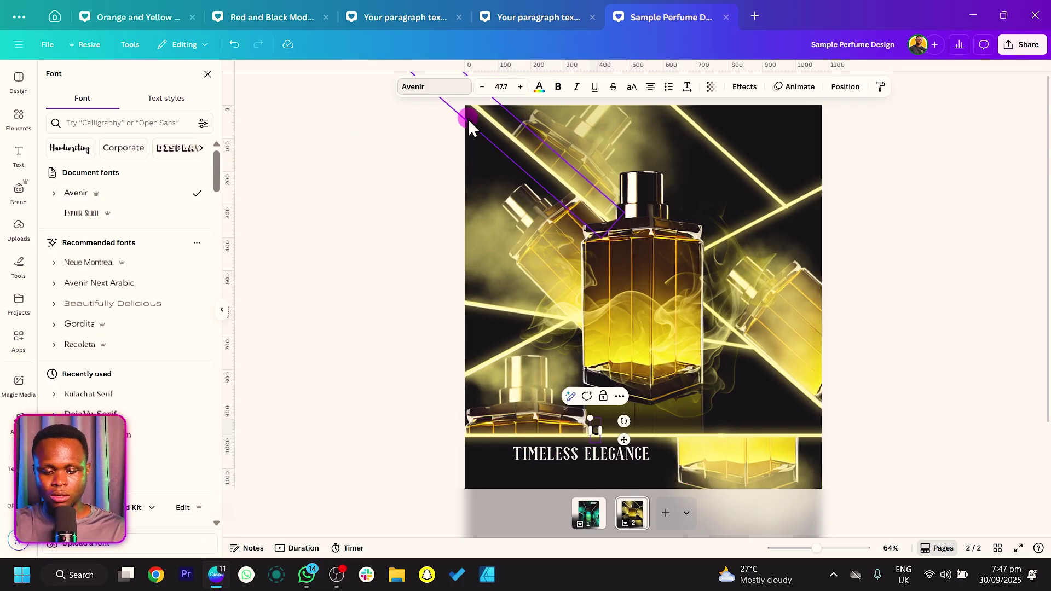
type("ollection")
key("ctrl+a")
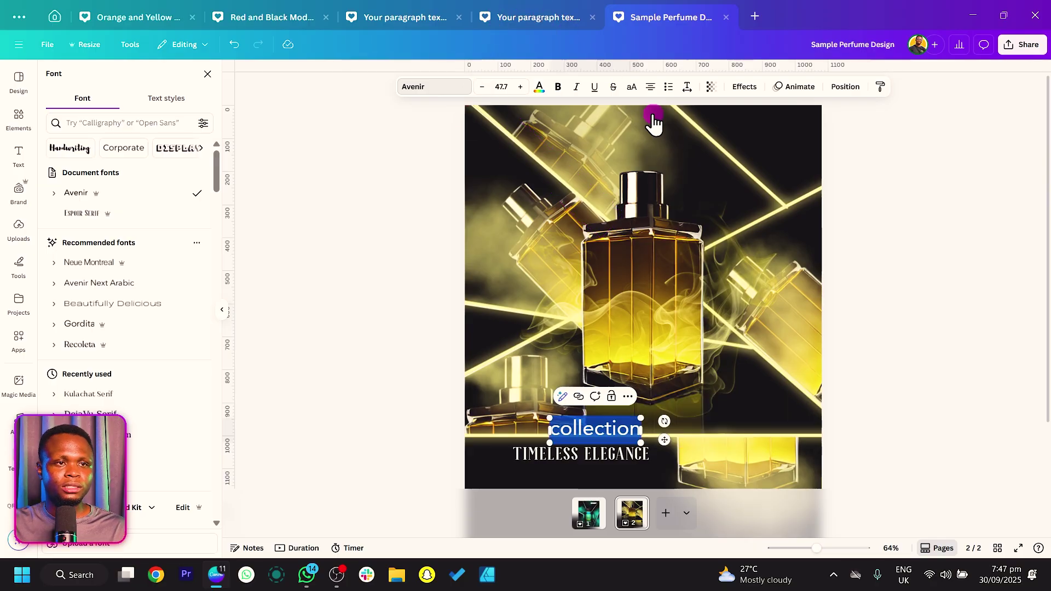
left_click(632, 88)
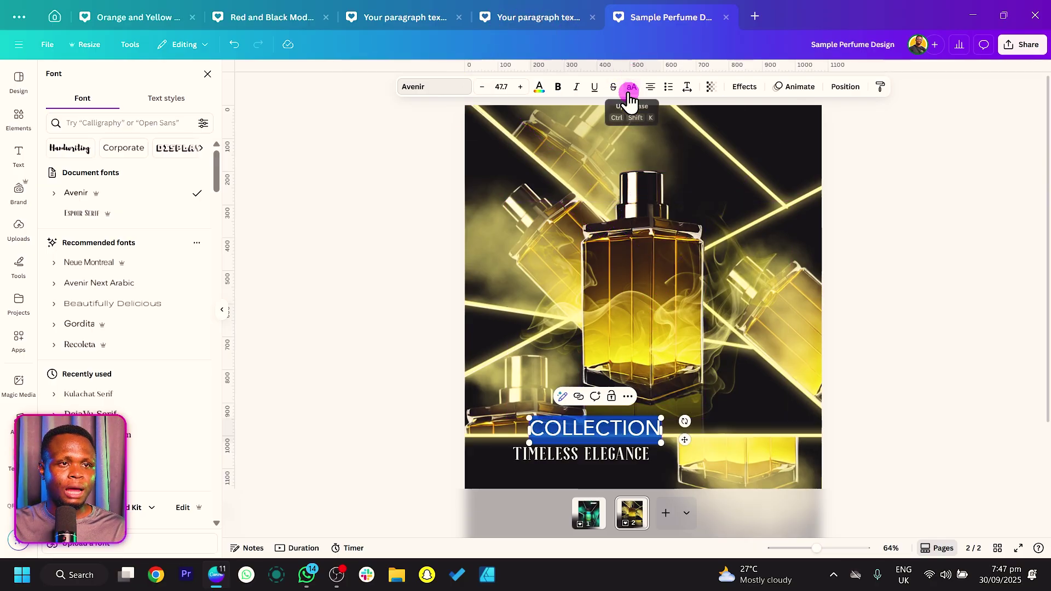
Step: Place the COLLECTION text below "TIMELESS ELEGANCE" at about size 24.5 and colour it white
left_click_drag(684, 431, 671, 478)
left_click_drag(526, 457, 579, 477)
left_click(541, 87)
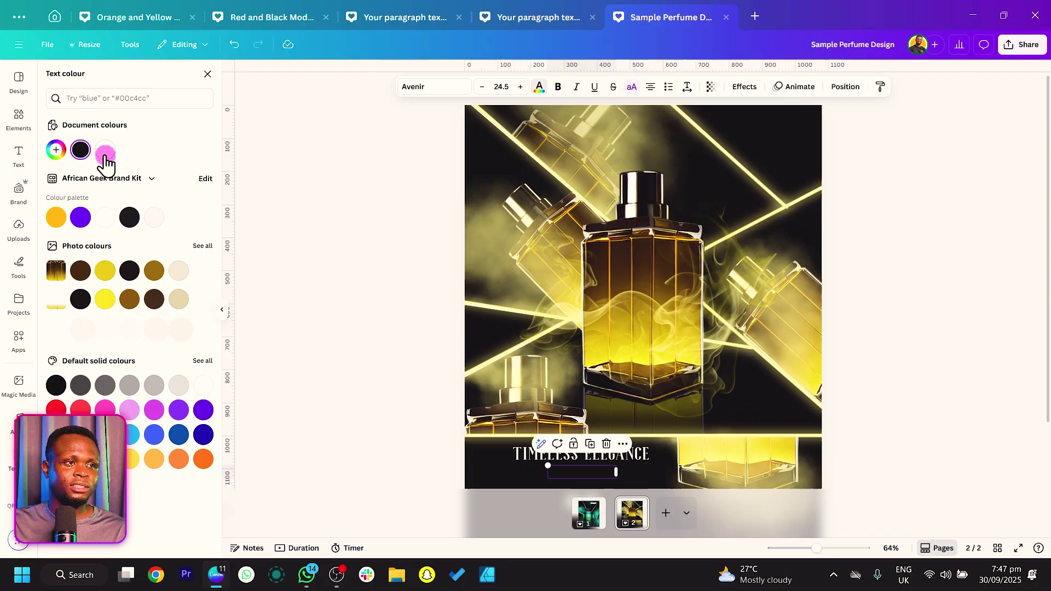
left_click(105, 149)
left_click(529, 482)
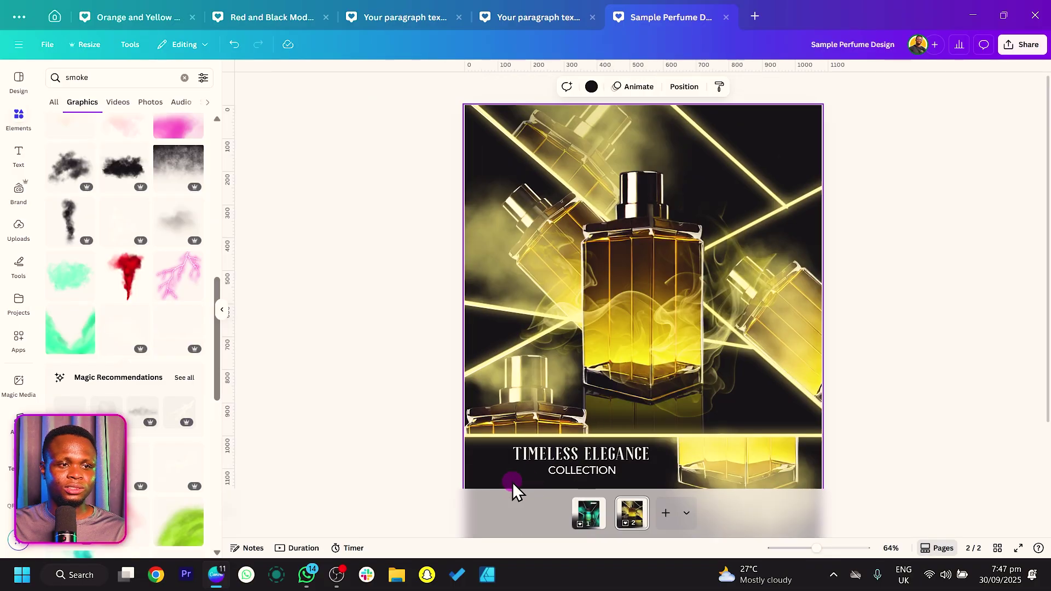
Step: Nudge the COLLECTION text so it sits neatly centred beneath "TIMELESS ELEGANCE"
left_click(575, 474)
left_click(575, 474)
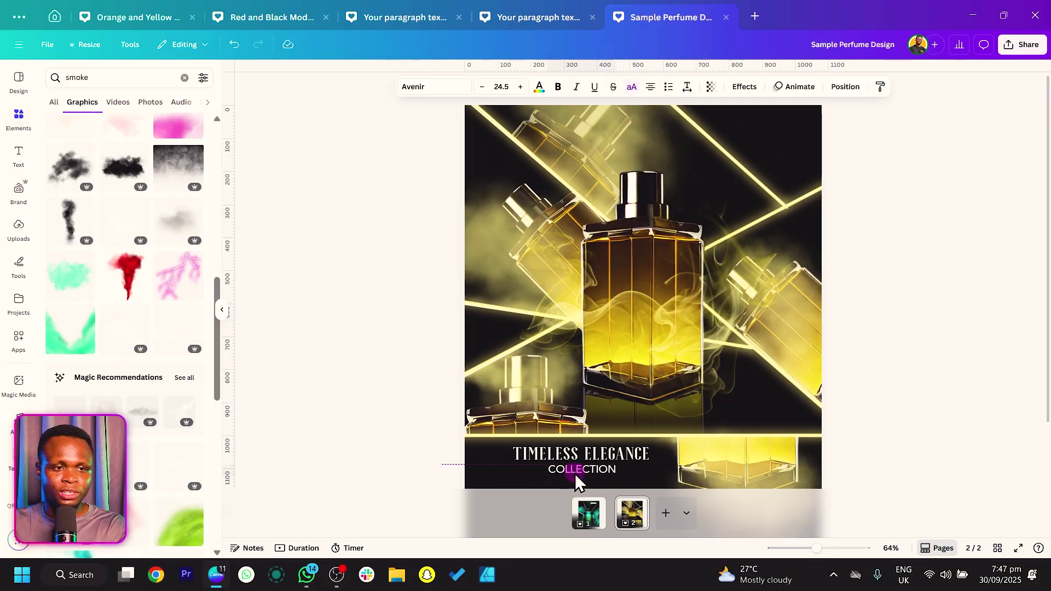
left_click(340, 263)
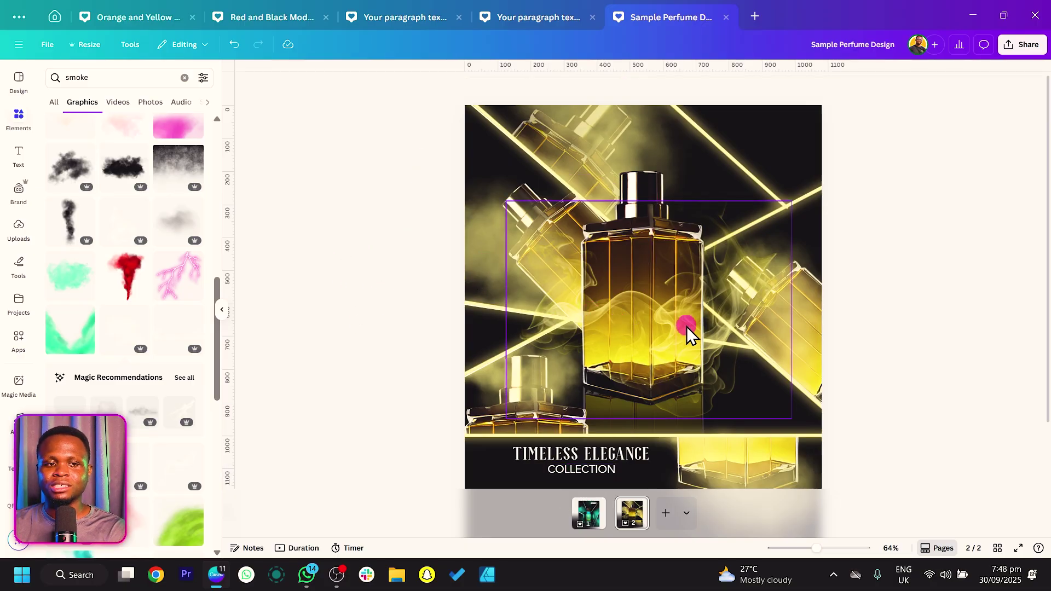
Step: Shift the right-edge bottle copy slightly towards the main bottle and crop its lower side along the diagonal glowing line
left_click(805, 349)
left_click_drag(758, 349, 792, 345)
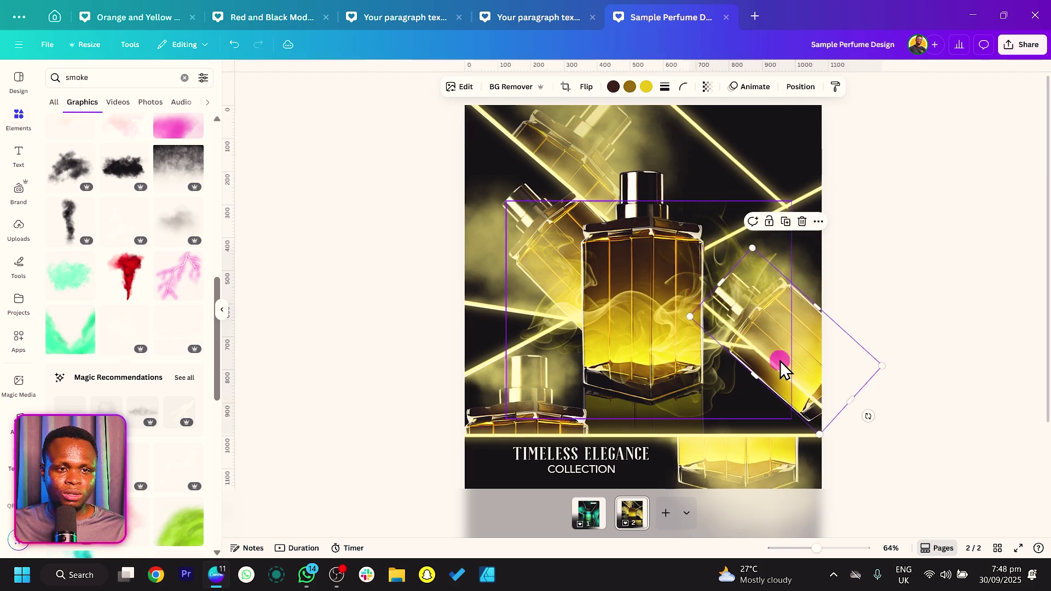
left_click_drag(750, 379, 782, 369)
left_click(914, 296)
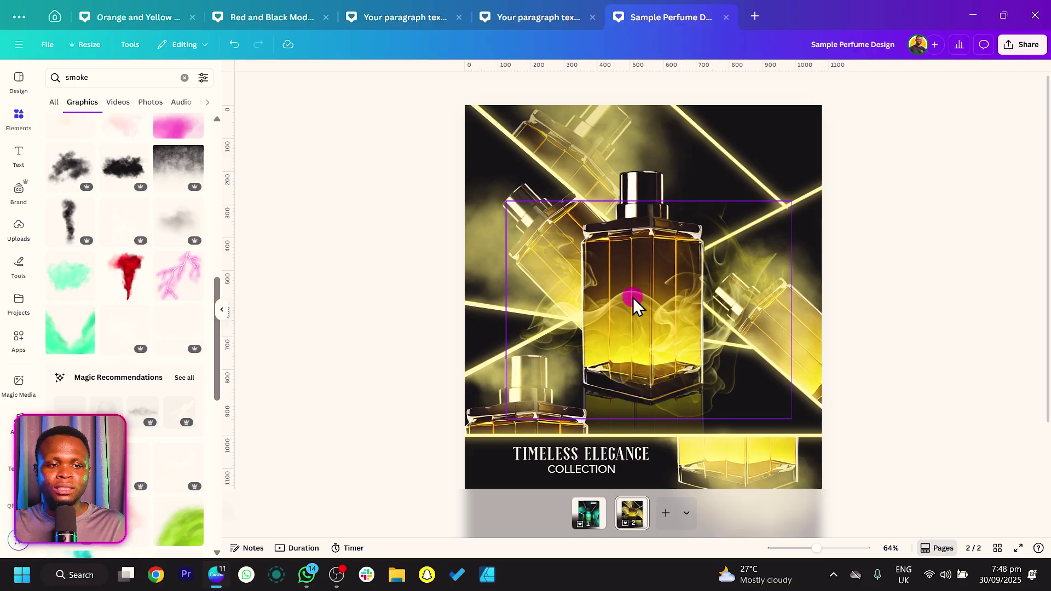
Step: Preview the perfume design full screen to check the overall composition, and return to the editor
left_click(1018, 547)
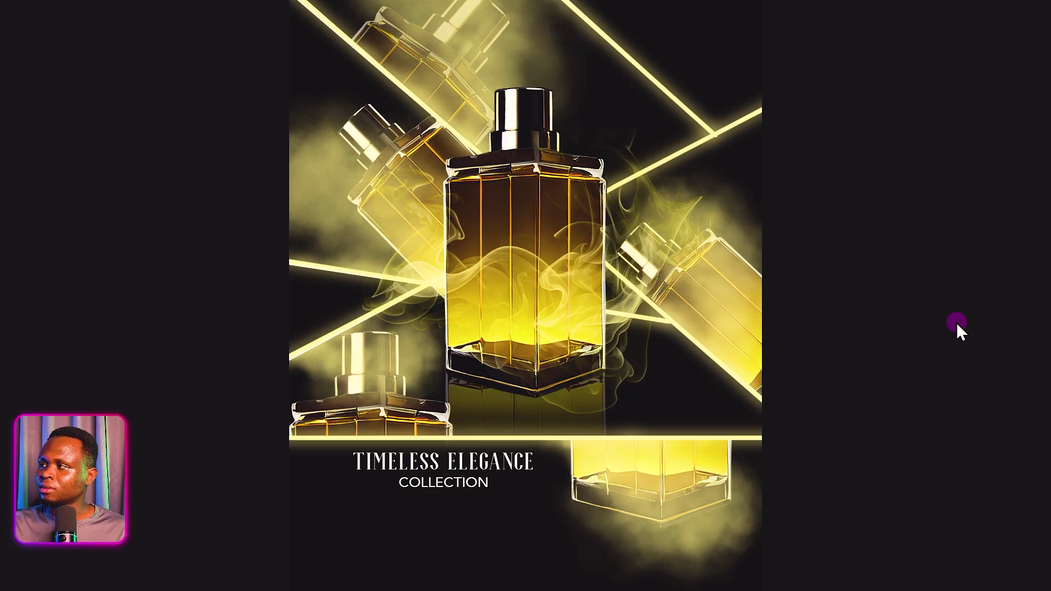
left_click(957, 323)
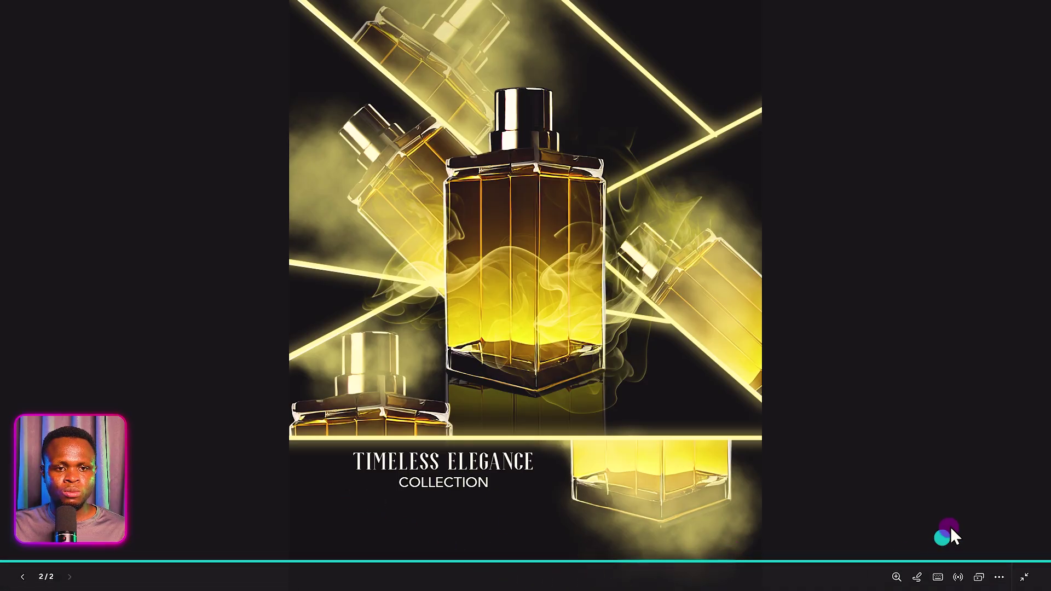
key("Escape")
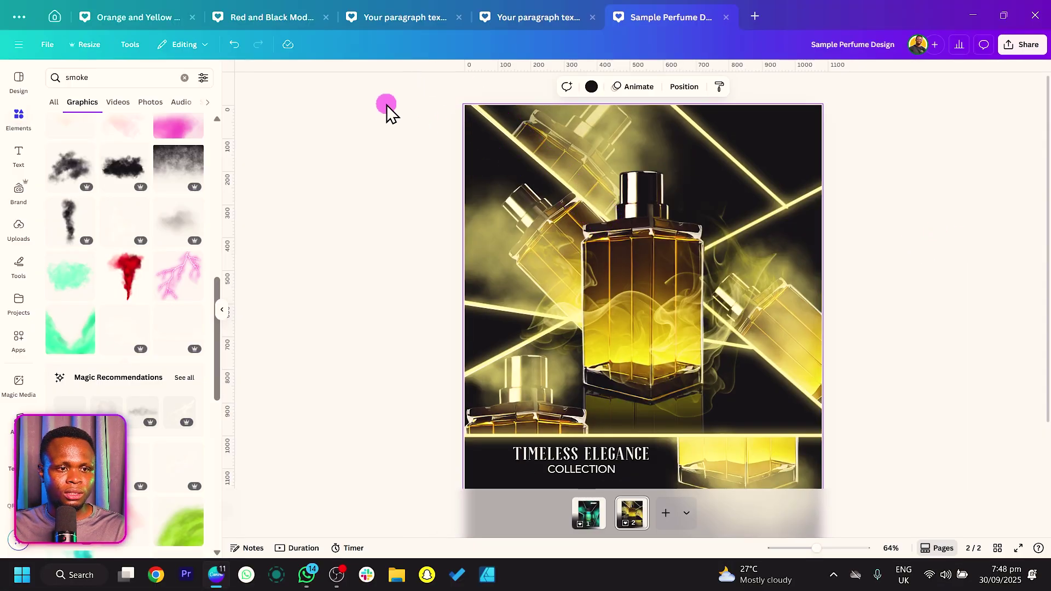
Step: Select all elements on the page and move them down together towards the page's lower edge
key("ctrl+minus")
left_click_drag(420, 95, 835, 412)
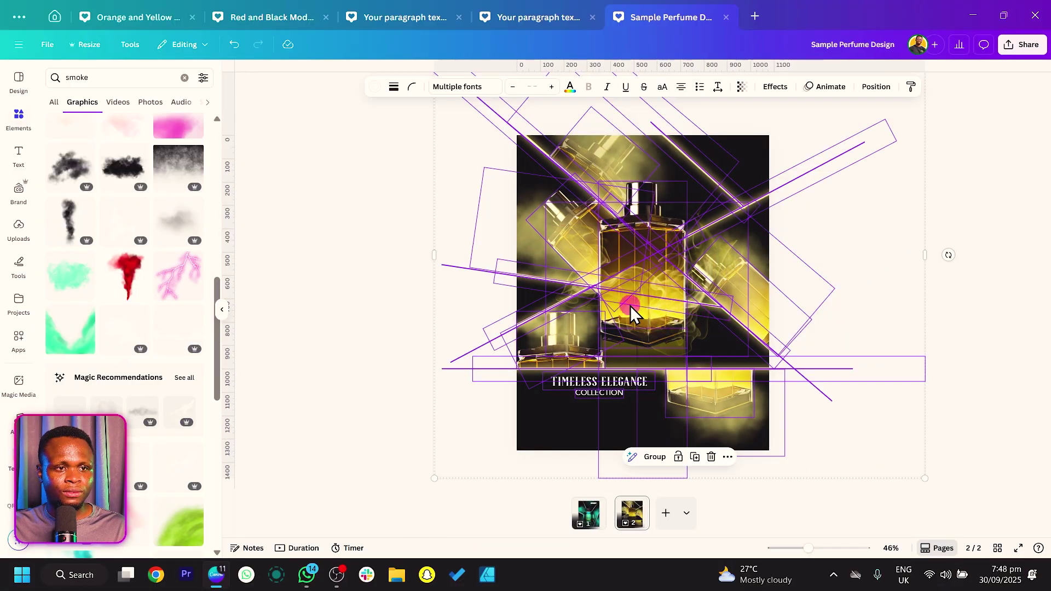
left_click_drag(630, 305, 630, 329)
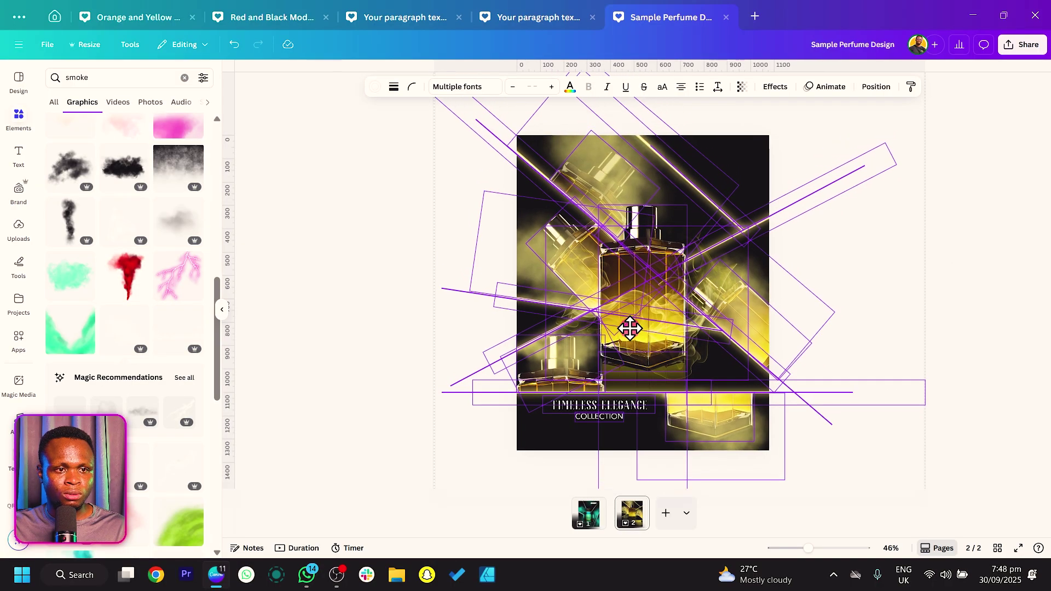
left_click(364, 413)
left_click(849, 470)
Step: Enlarge the cropped bottle base below the horizontal glowing line and shift it right so it runs off the page edges
left_click(700, 424)
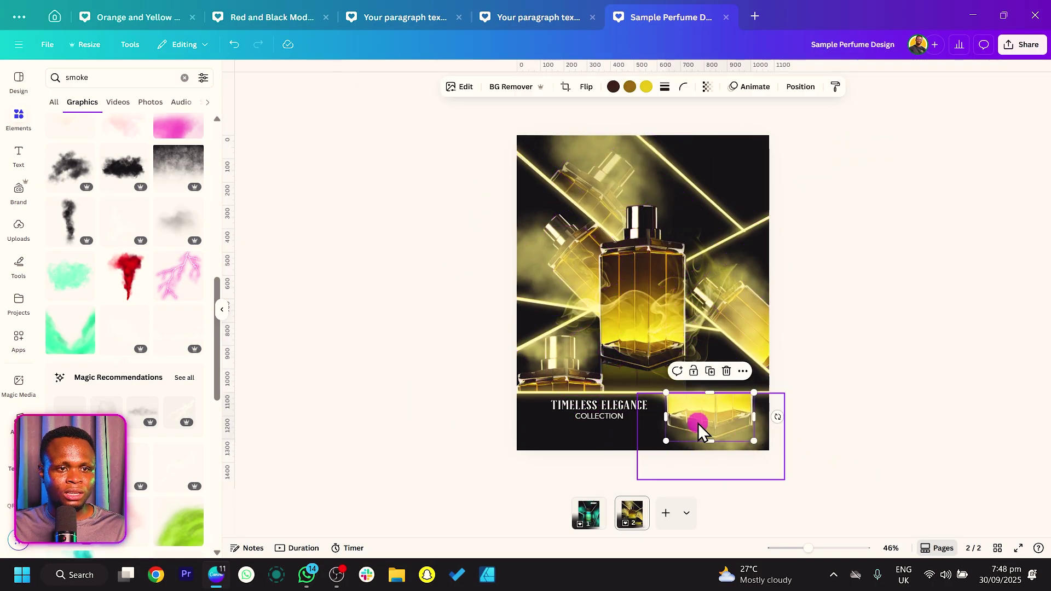
left_click_drag(637, 480, 608, 493)
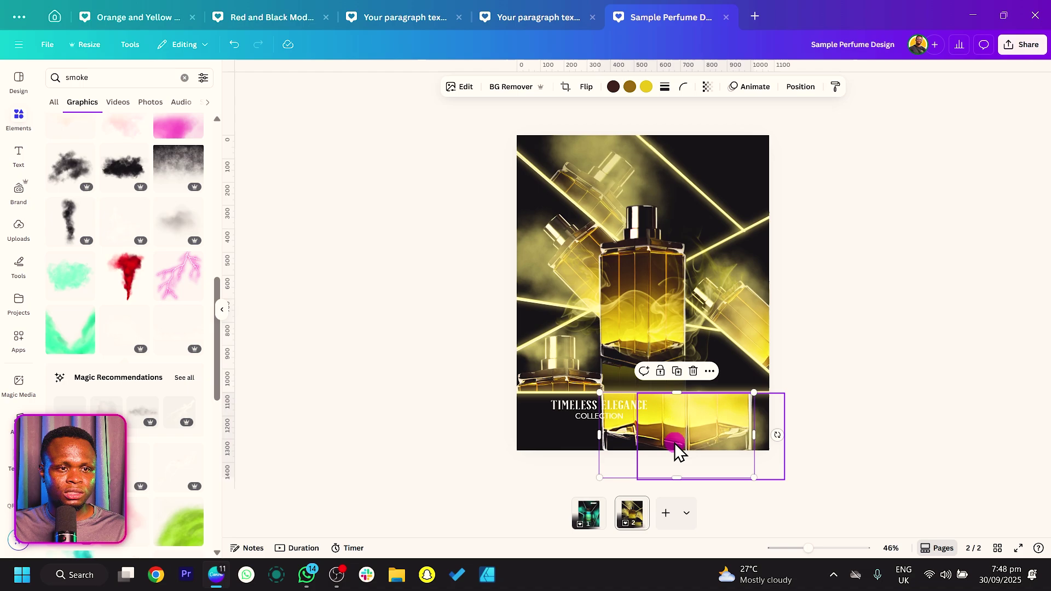
left_click_drag(675, 445, 753, 441)
Step: Move both text lines slightly down to centre them in the dark band below the horizontal glowing line
left_click(617, 417)
left_click_drag(617, 418, 617, 426)
left_click(866, 338)
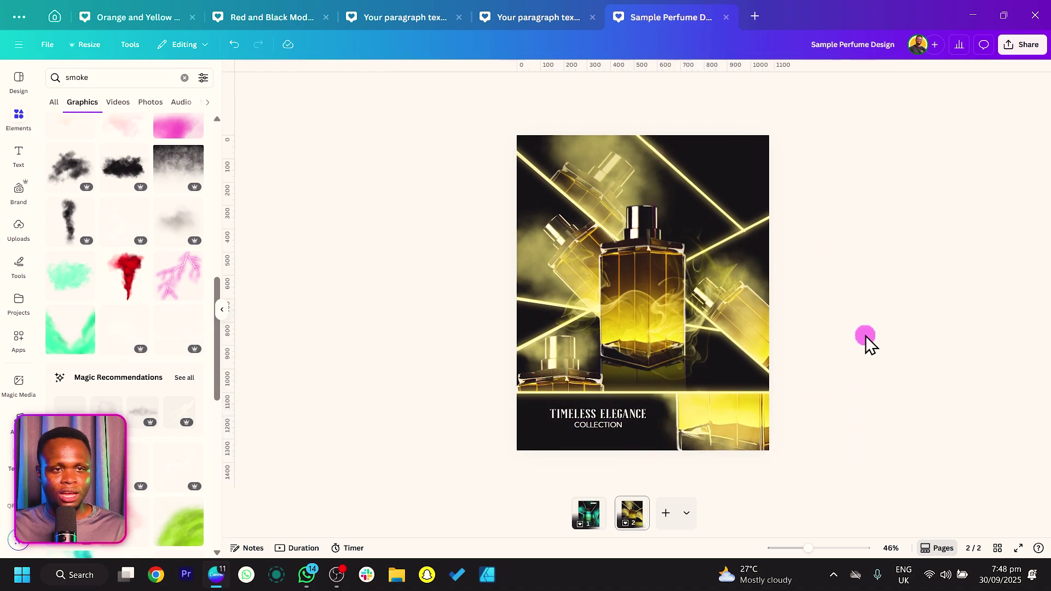